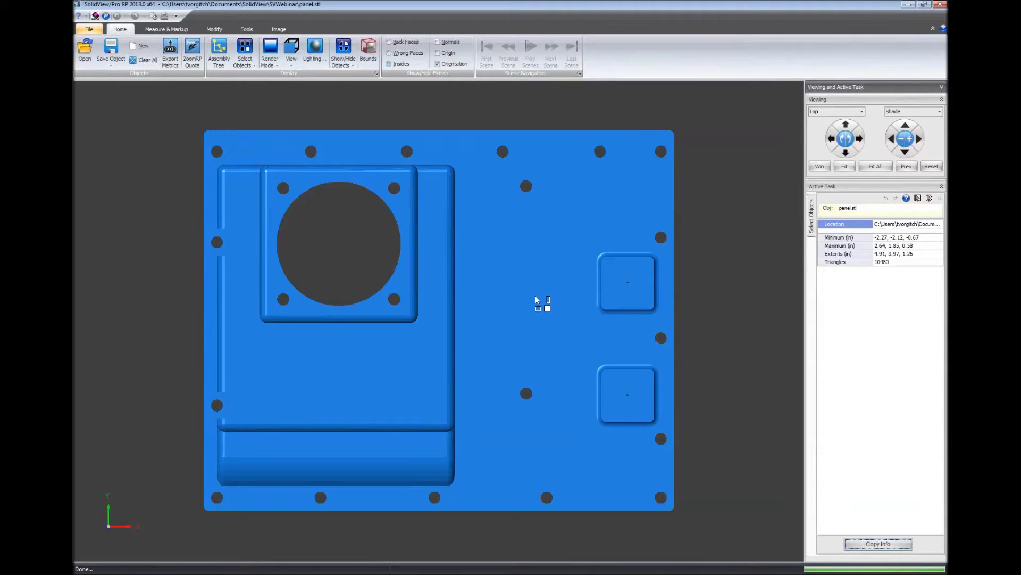
- Rotate the panel model and shift the view to look at it from several angles
{"action": "left_click", "coordinate": [859, 140]}
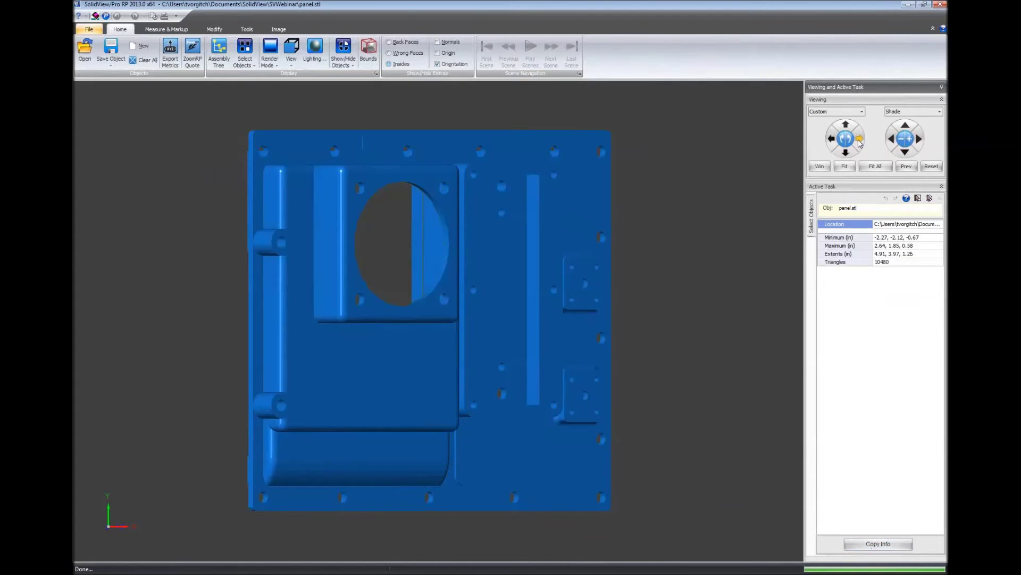
{"action": "left_click", "coordinate": [845, 152]}
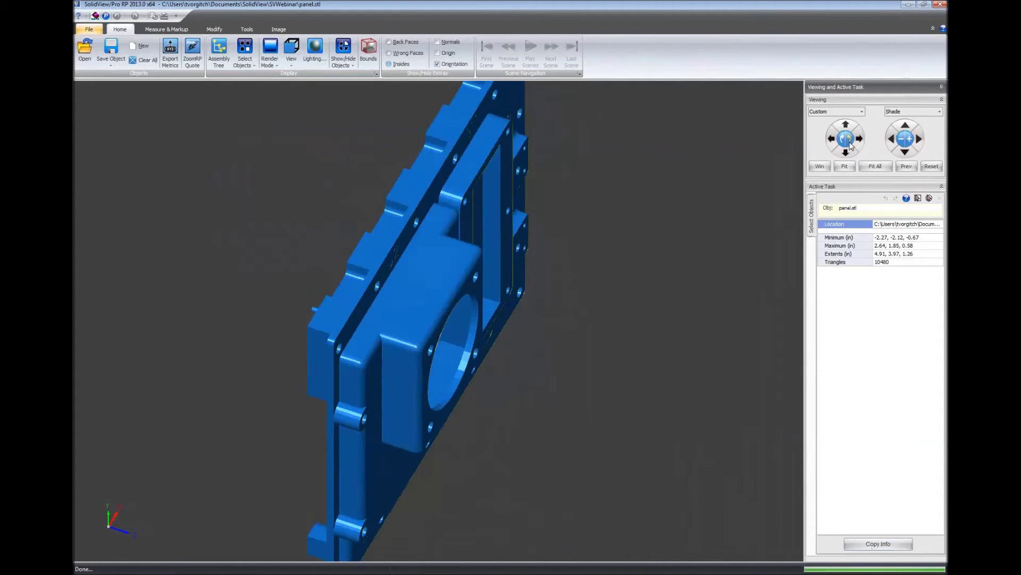
{"action": "left_click", "coordinate": [850, 142]}
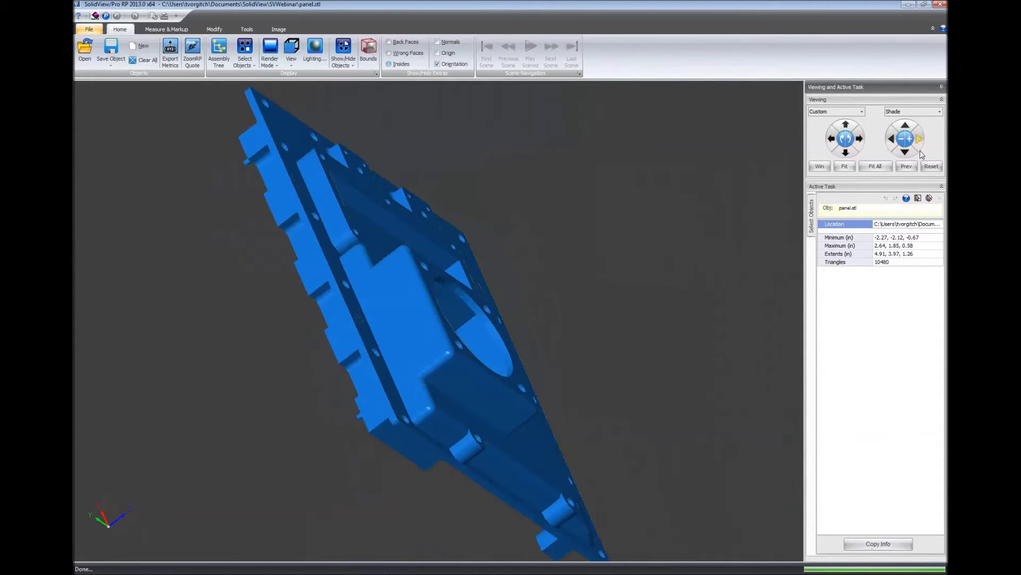
{"action": "left_click", "coordinate": [908, 151]}
{"action": "left_click", "coordinate": [913, 148]}
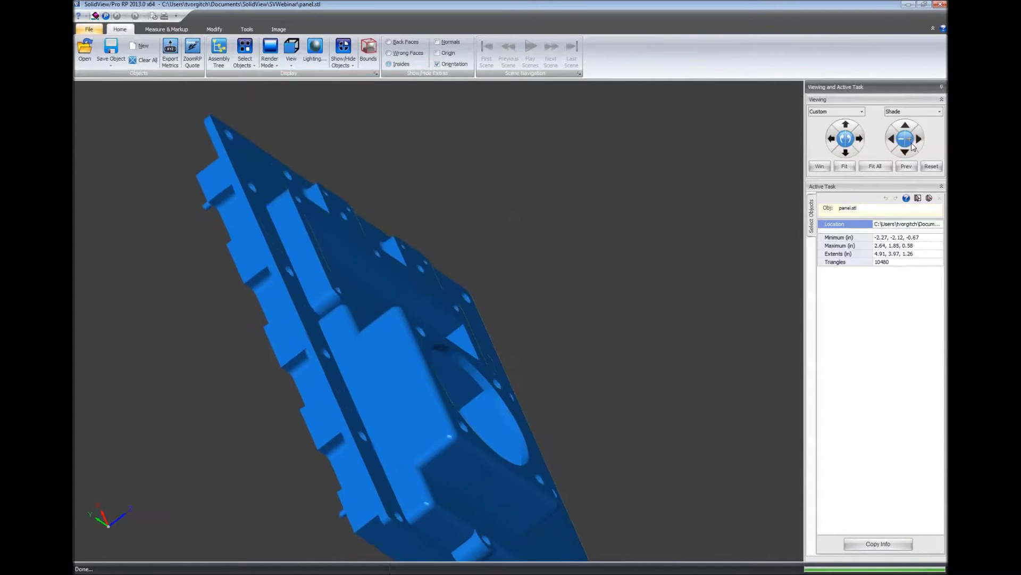
- View the panel in the standard Isometric orientation and in the Bottom orientation
{"action": "left_click", "coordinate": [862, 111]}
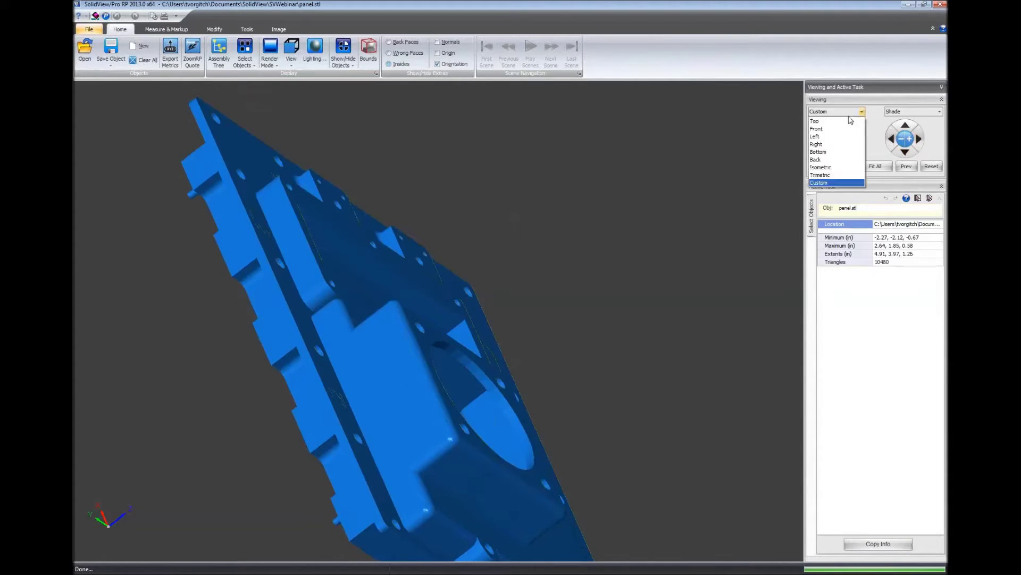
{"action": "left_click", "coordinate": [841, 167]}
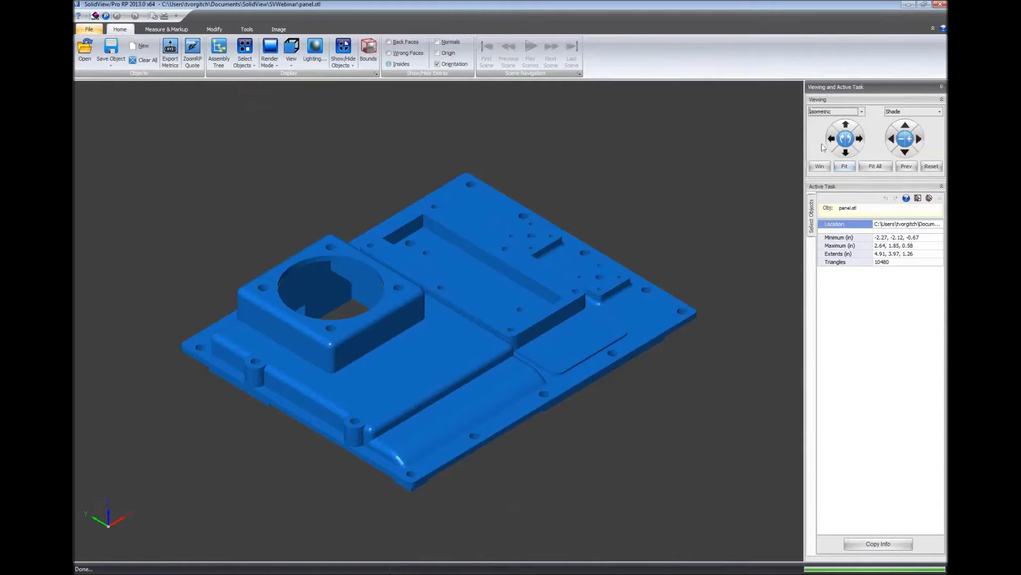
{"action": "left_click", "coordinate": [862, 111]}
{"action": "left_click", "coordinate": [822, 152]}
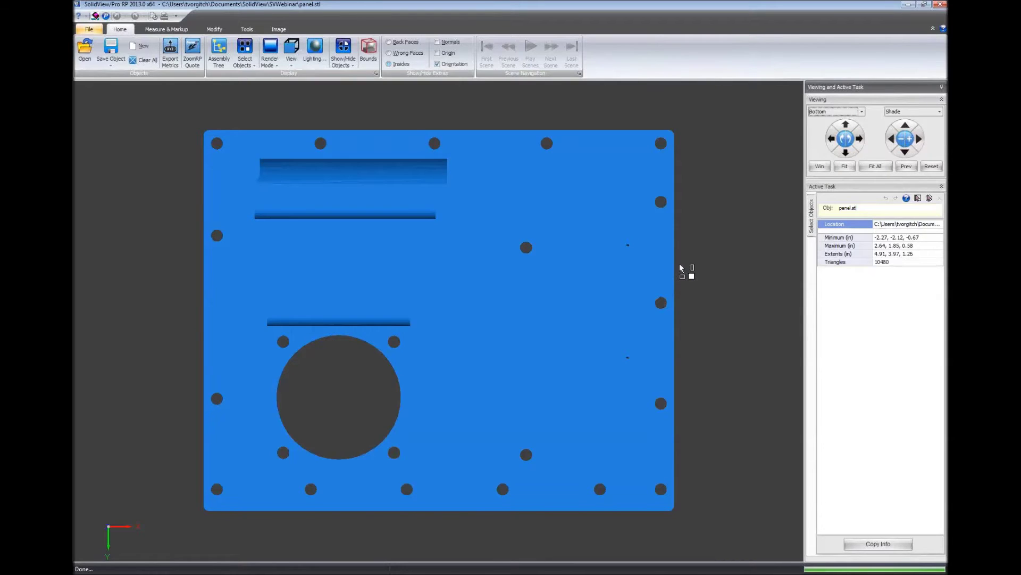
- Orbit the panel freely to examine its raised housing, recessed pocket and small square pads
{"action": "left_click", "coordinate": [700, 320]}
{"action": "left_click_drag", "start_coordinate": [700, 319], "coordinate": [285, 250]}
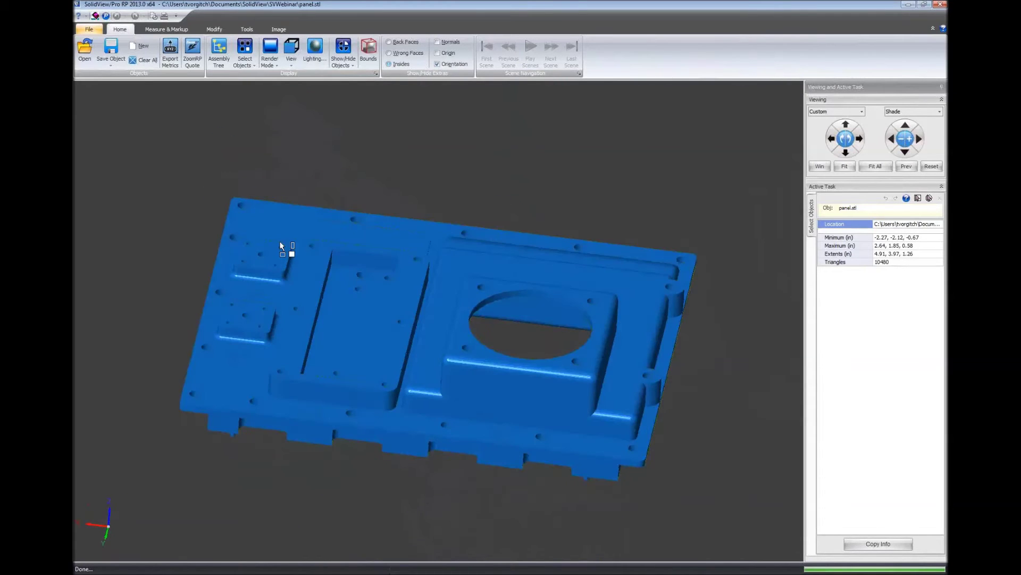
{"action": "left_click_drag", "start_coordinate": [472, 330], "coordinate": [577, 304]}
{"action": "left_click_drag", "start_coordinate": [377, 233], "coordinate": [684, 405]}
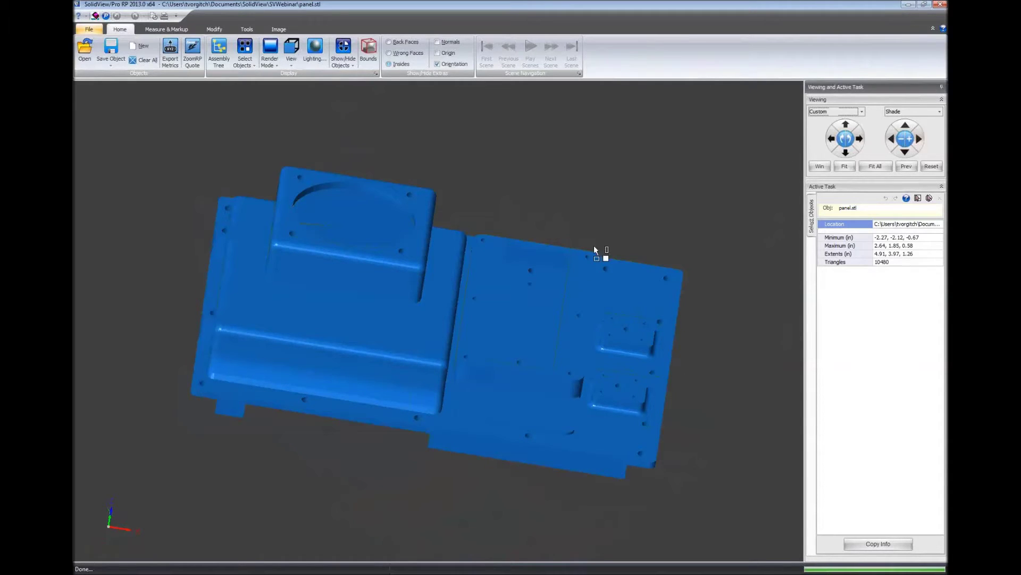
{"action": "left_click_drag", "start_coordinate": [597, 250], "coordinate": [441, 237]}
{"action": "left_click_drag", "start_coordinate": [370, 233], "coordinate": [366, 284]}
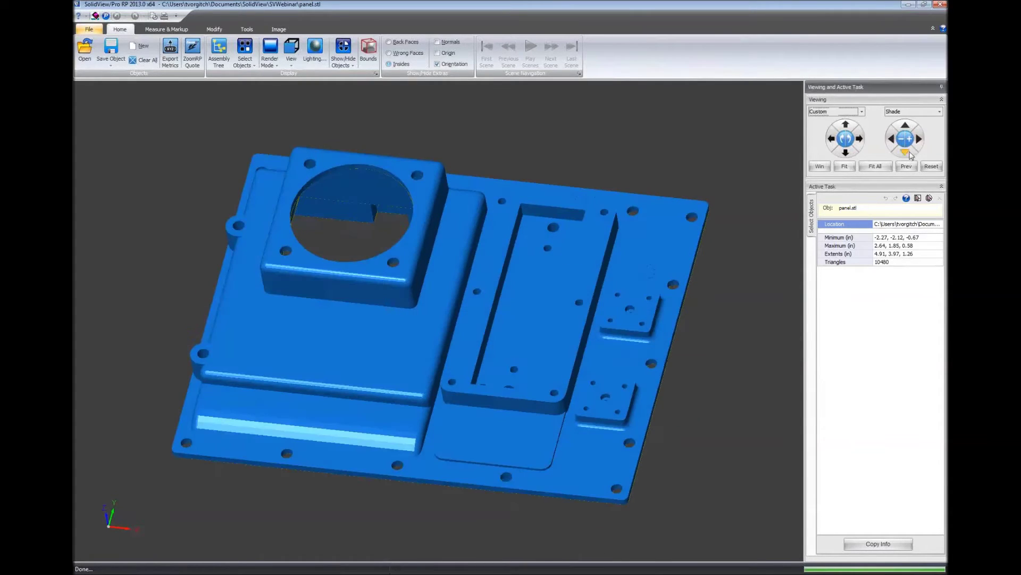
- Try the Smooth render mode on the panel and set the display to Smooth + Surface Edges
{"action": "left_click", "coordinate": [940, 112]}
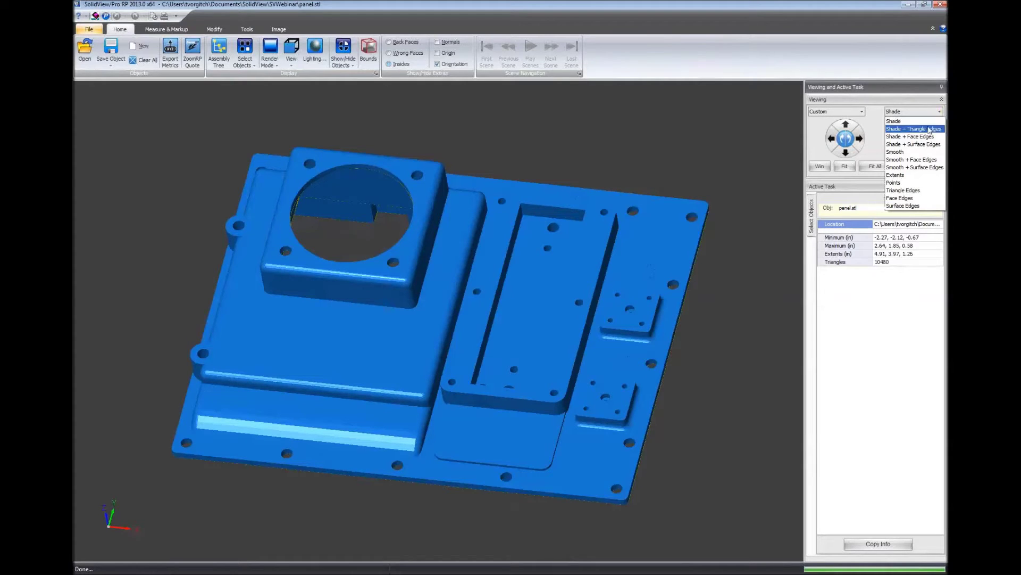
{"action": "left_click", "coordinate": [915, 151]}
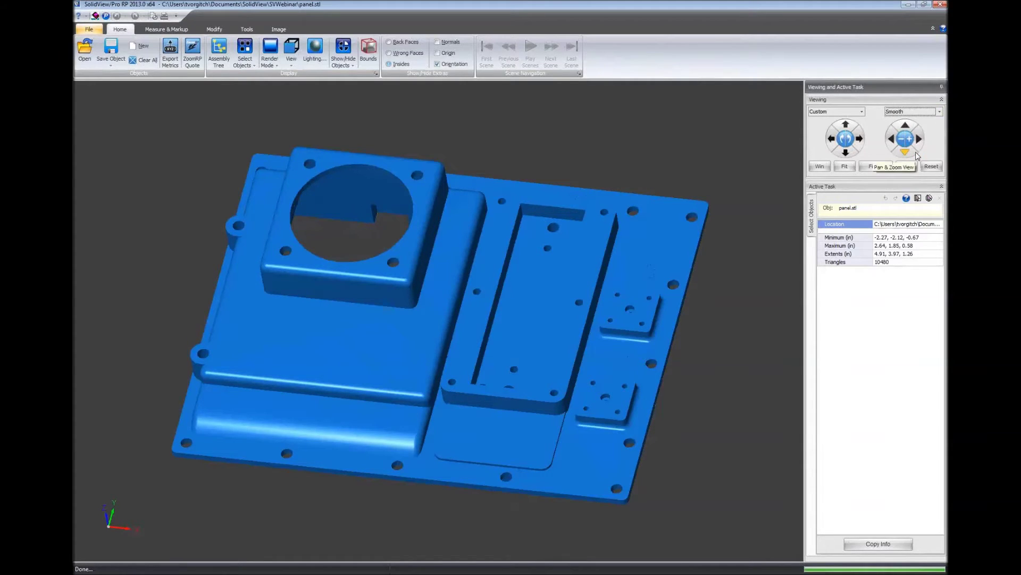
{"action": "left_click", "coordinate": [940, 111]}
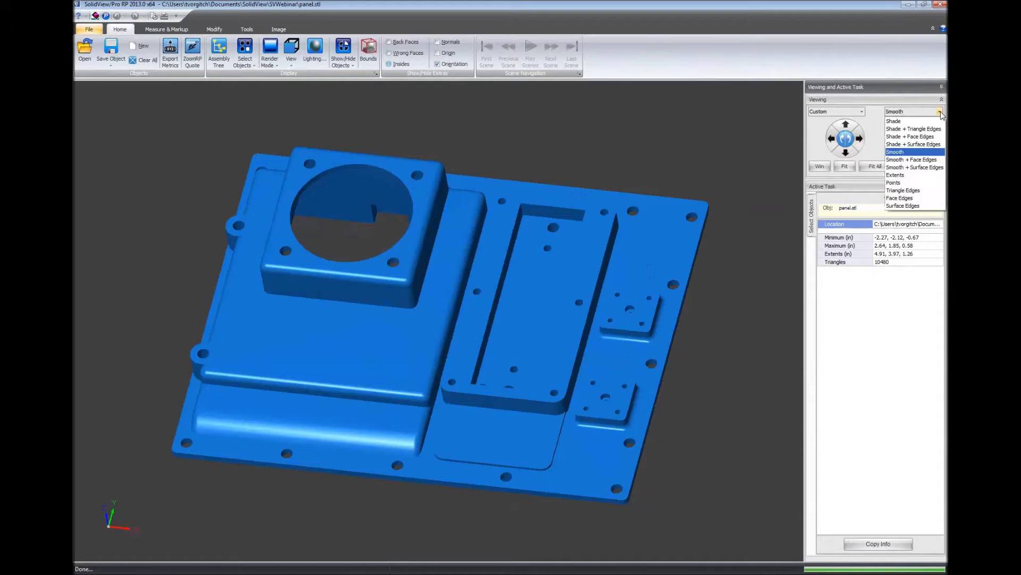
{"action": "left_click", "coordinate": [928, 167]}
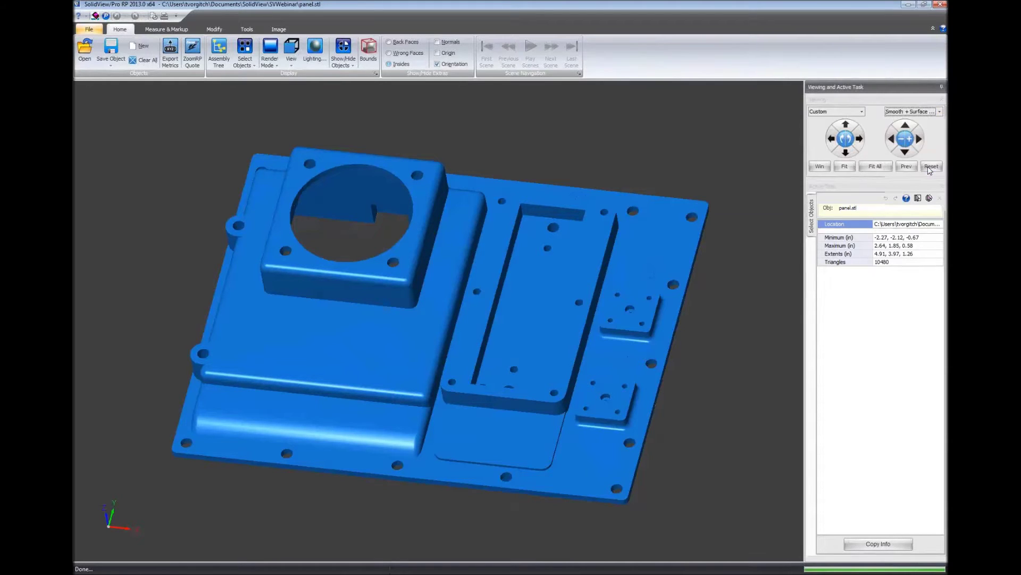
{"action": "left_click_drag", "start_coordinate": [649, 230], "coordinate": [590, 230]}
{"action": "left_click_drag", "start_coordinate": [597, 351], "coordinate": [638, 319]}
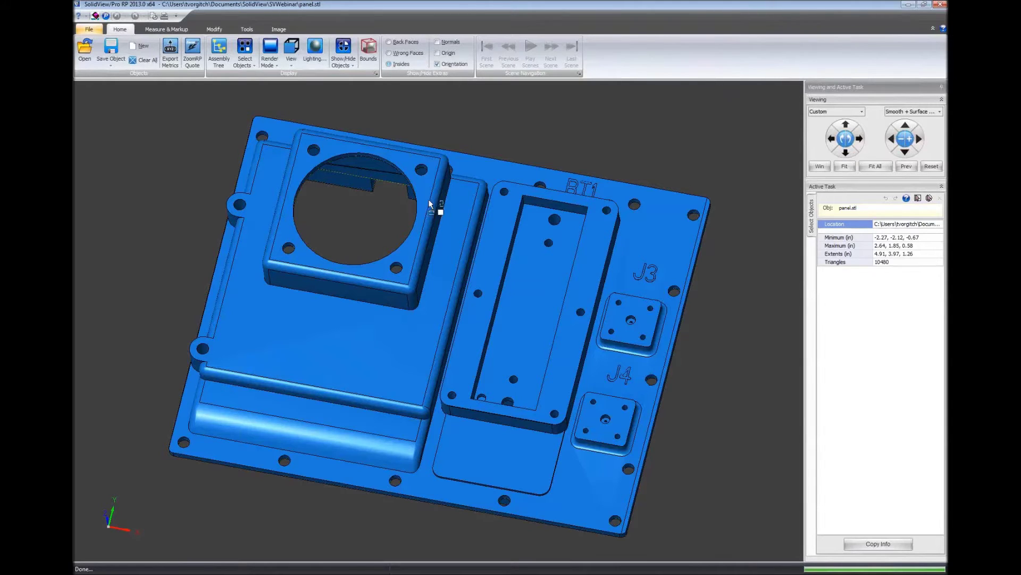
- Measure the whole panel object's extents and properties, and show the result in the Isometric view
{"action": "left_click", "coordinate": [174, 30]}
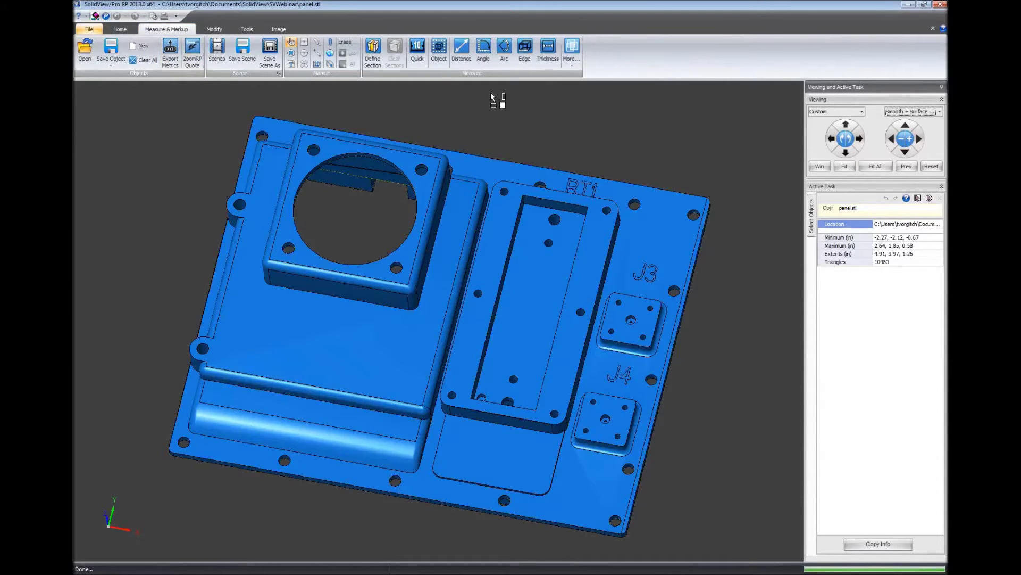
{"action": "left_click", "coordinate": [439, 53]}
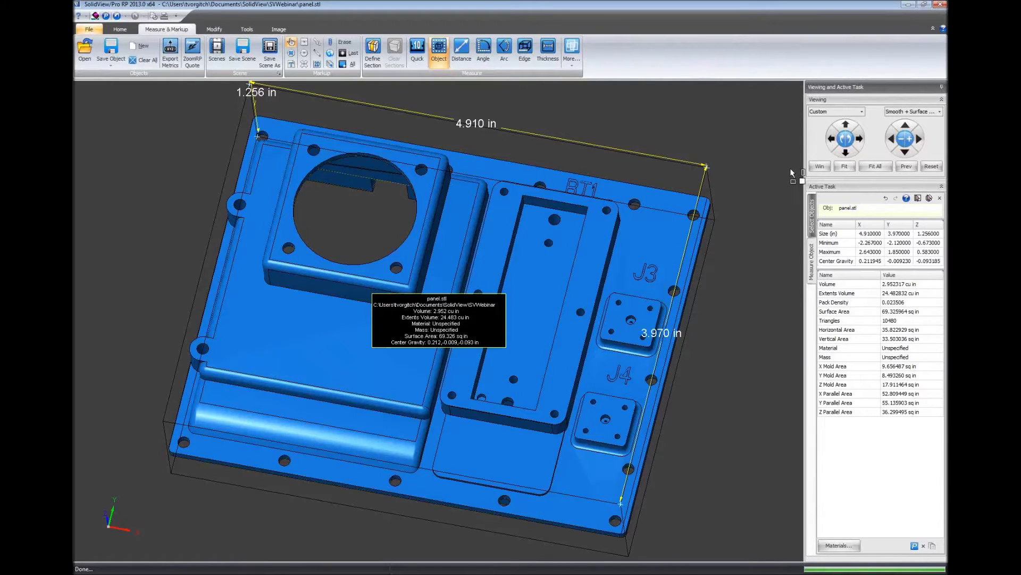
{"action": "left_click", "coordinate": [862, 112]}
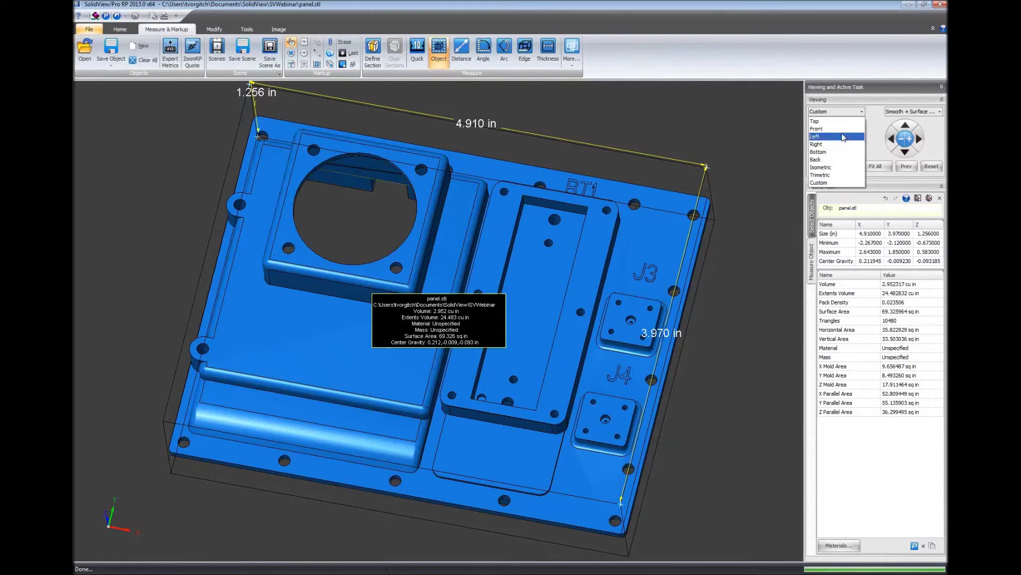
{"action": "left_click", "coordinate": [839, 167]}
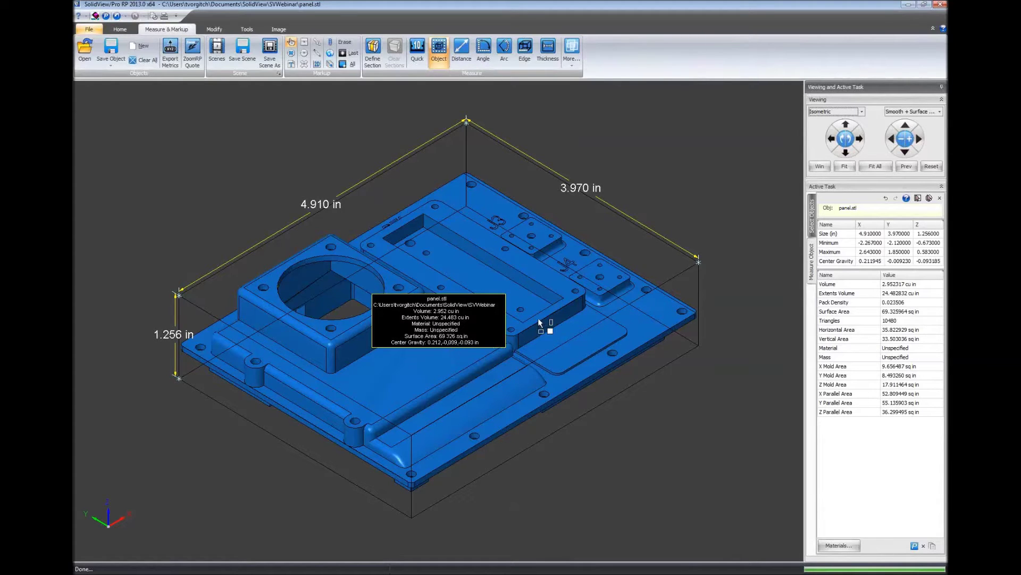
- Assign Aluminum alloy from the material table as the panel's material
{"action": "right_click", "coordinate": [579, 321]}
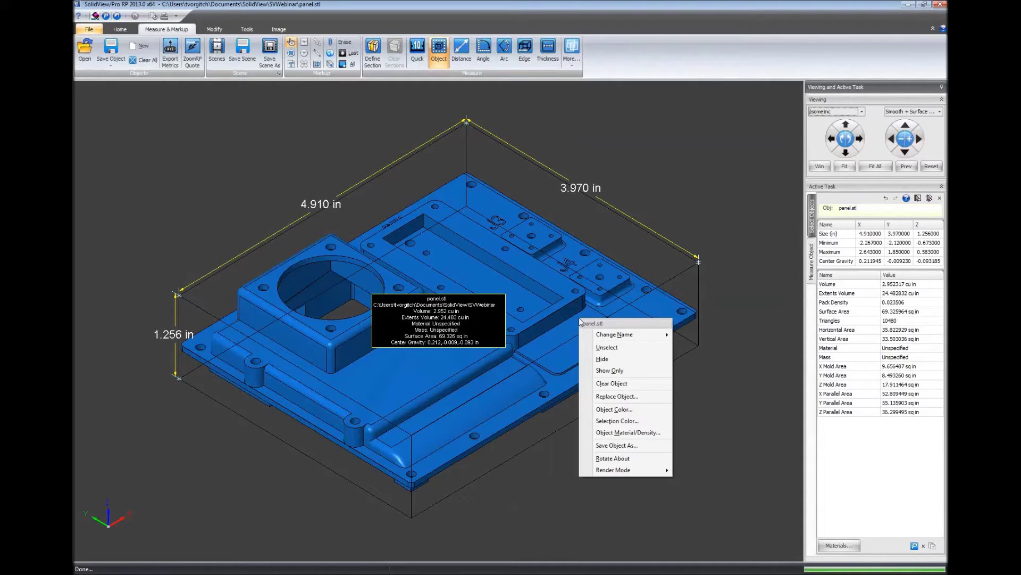
{"action": "left_click", "coordinate": [618, 432]}
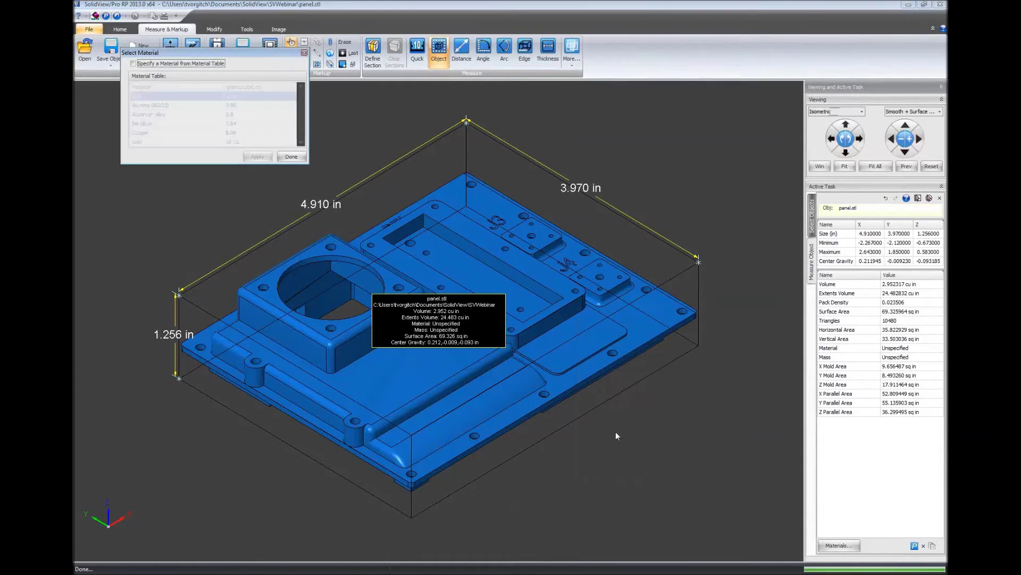
{"action": "left_click", "coordinate": [133, 64]}
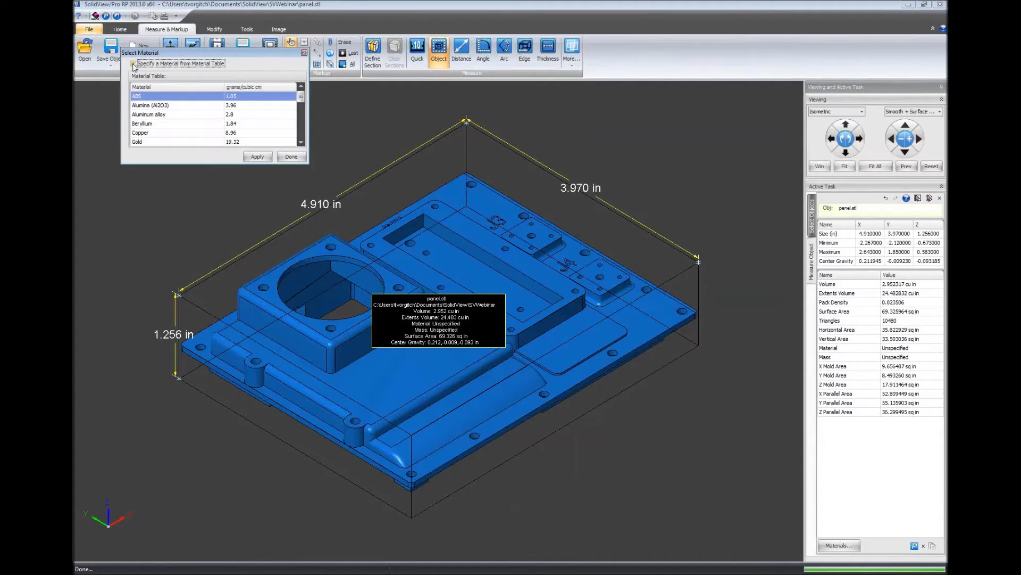
{"action": "left_click", "coordinate": [300, 142]}
{"action": "left_click", "coordinate": [159, 108]}
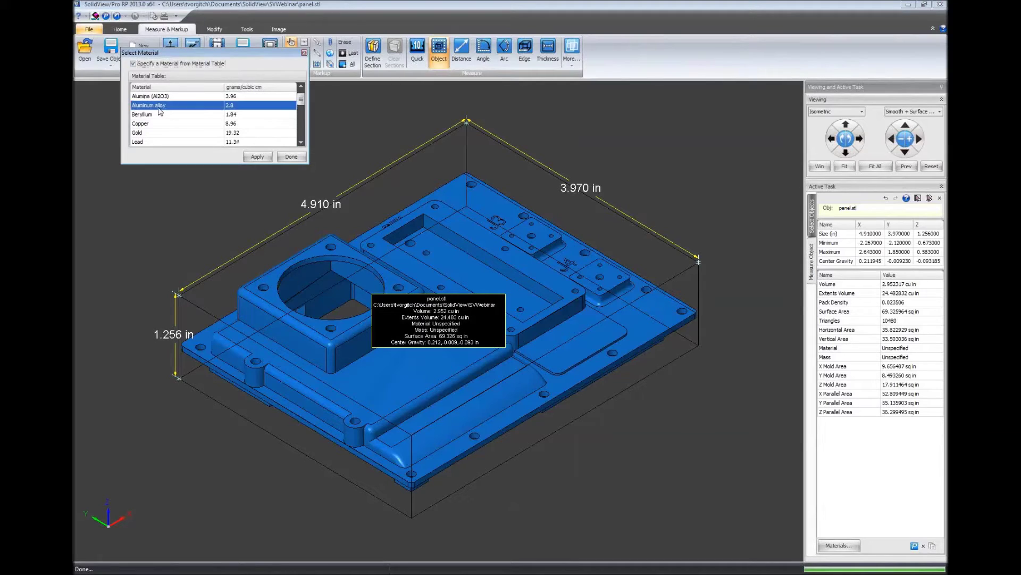
{"action": "left_click", "coordinate": [258, 157]}
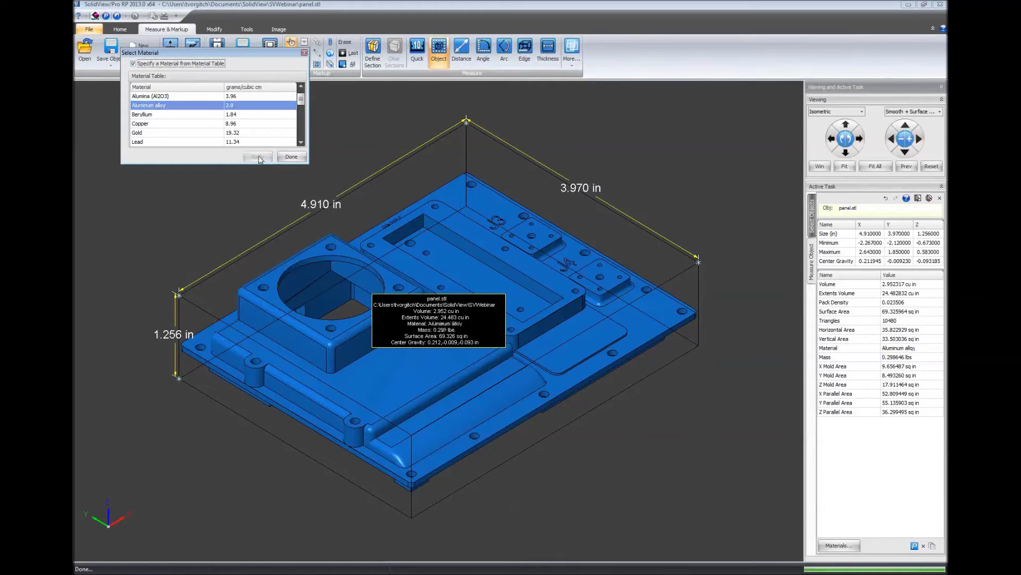
{"action": "left_click", "coordinate": [291, 157]}
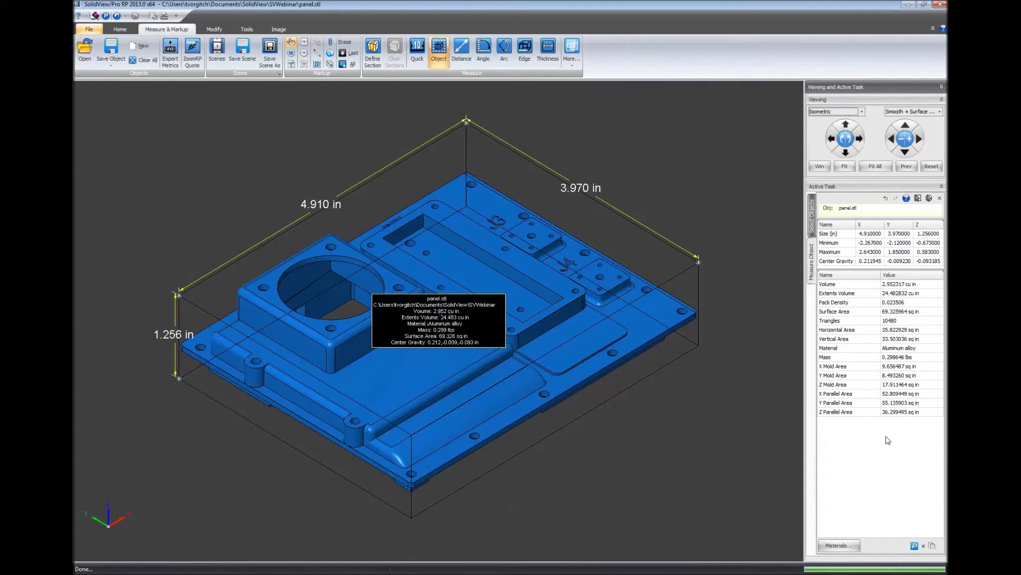
{"action": "left_click", "coordinate": [932, 546]}
- Show the panel's measured values in millimeters and switch them back to inches
{"action": "left_click", "coordinate": [214, 31]}
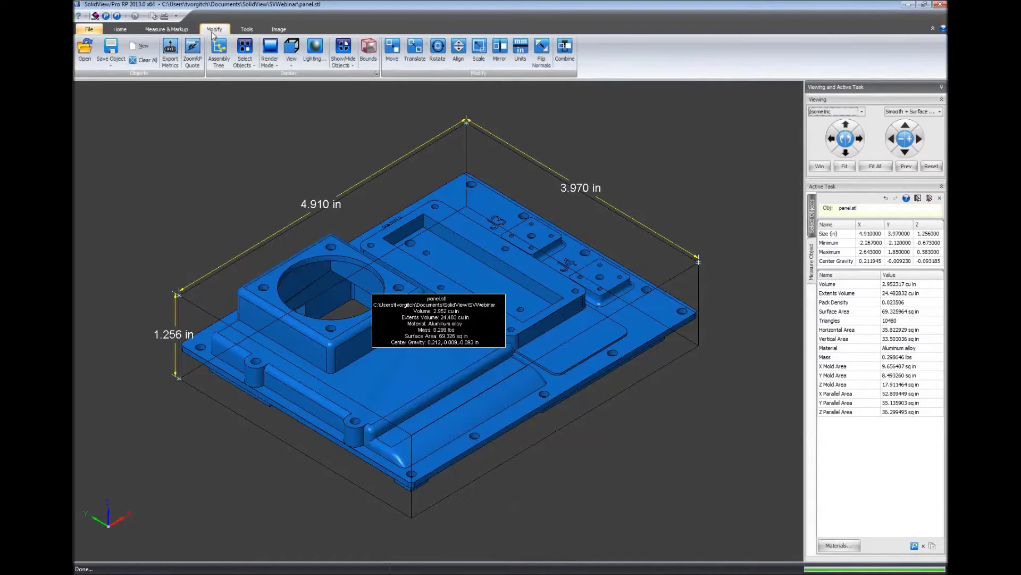
{"action": "left_click", "coordinate": [521, 59]}
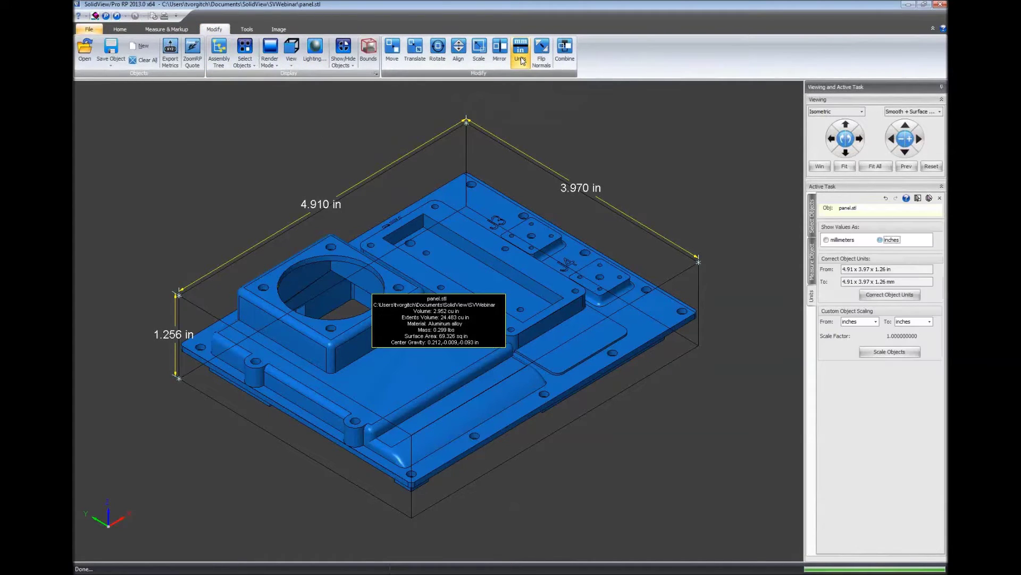
{"action": "left_click", "coordinate": [829, 241]}
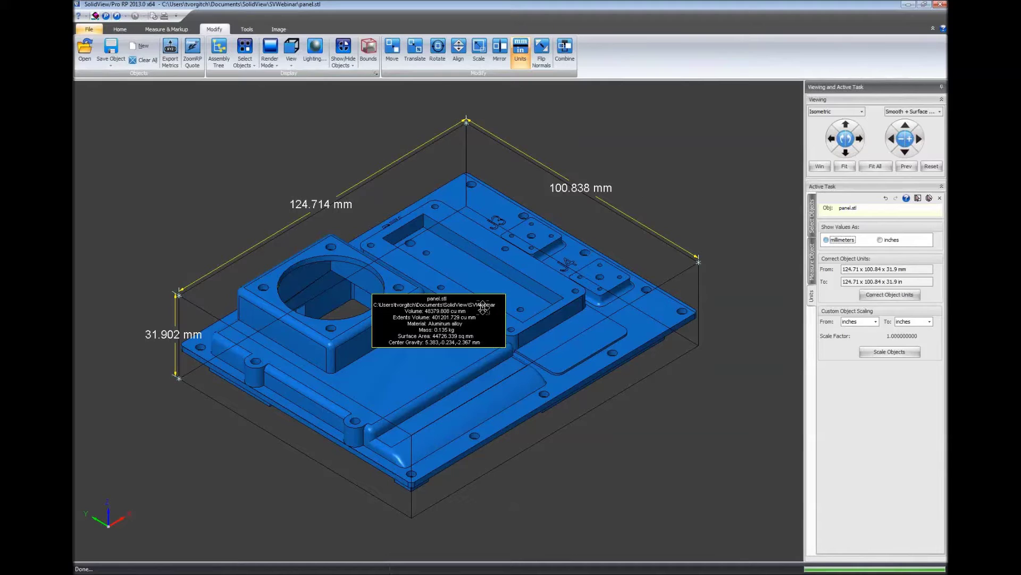
{"action": "left_click", "coordinate": [880, 240]}
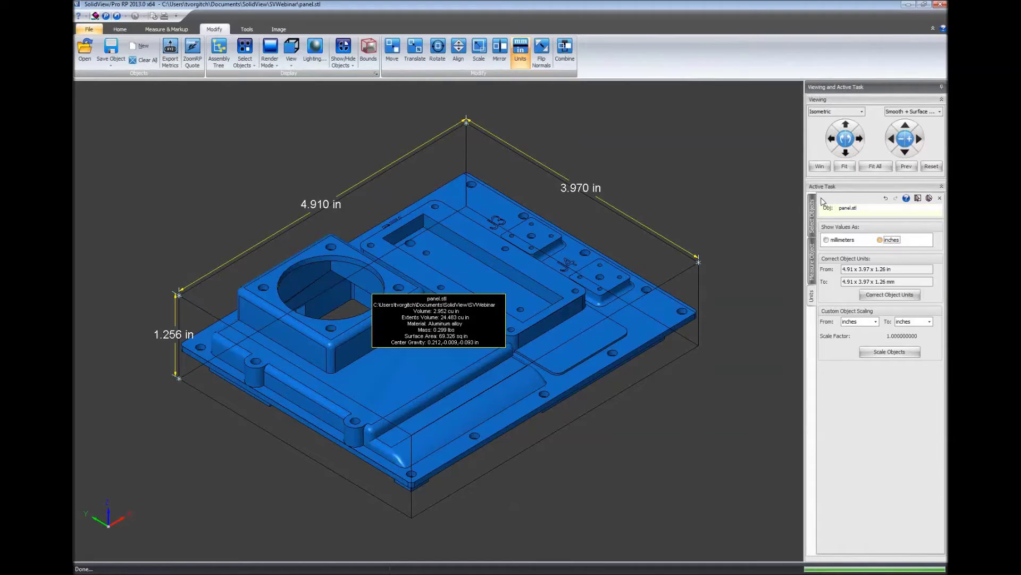
- Erase all measurement markup from the panel view
{"action": "left_click", "coordinate": [166, 30]}
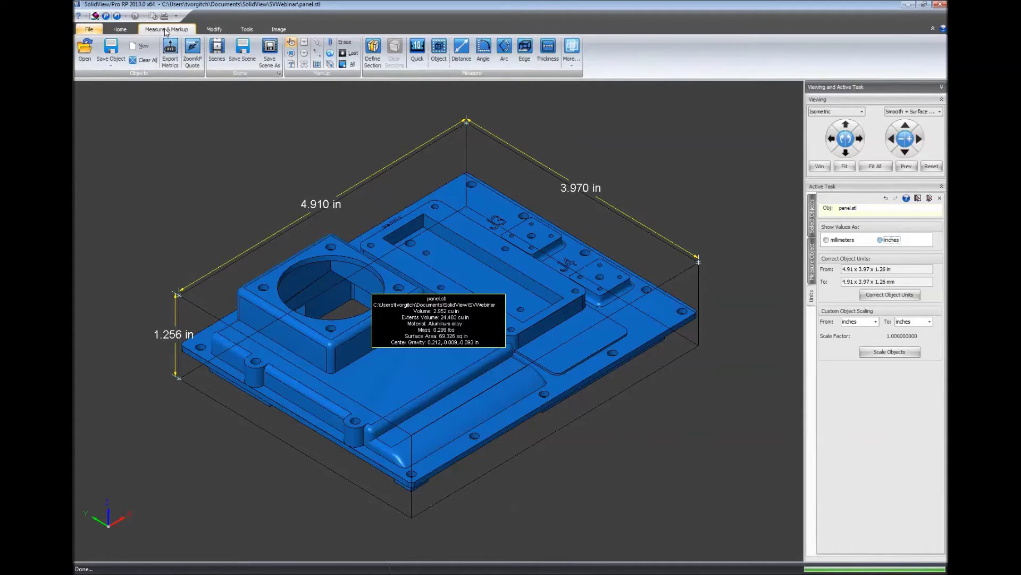
{"action": "left_click", "coordinate": [246, 53]}
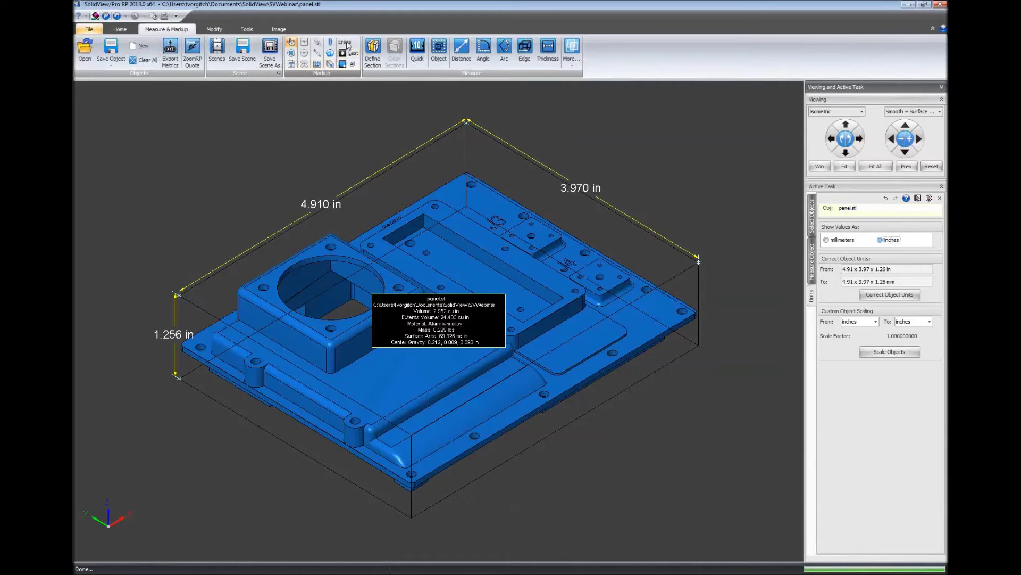
{"action": "left_click", "coordinate": [353, 64]}
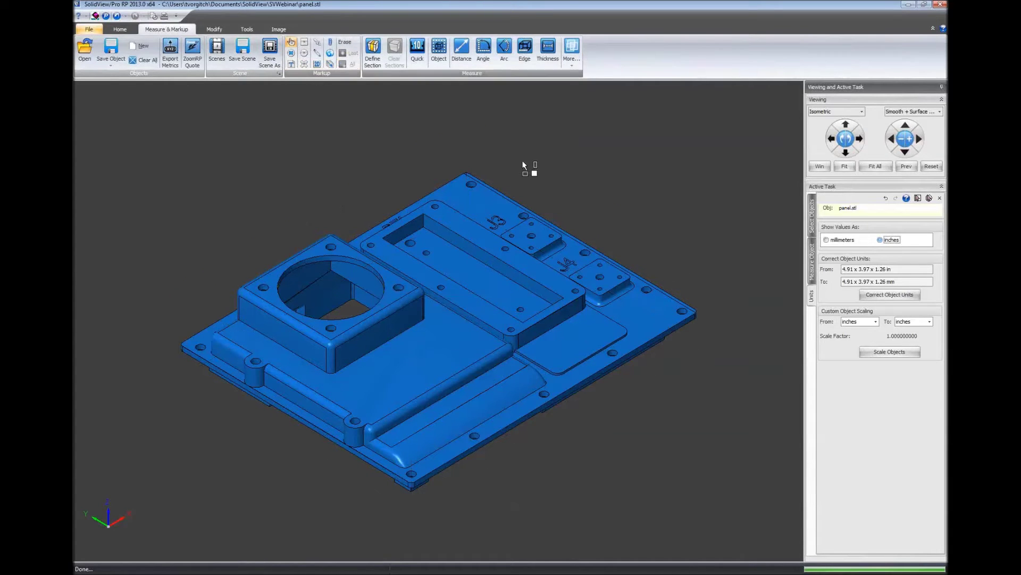
- Use Quick measure to measure the center distance between the two small holes along the upper-left edge of the J3 pad
{"action": "left_click_drag", "start_coordinate": [579, 174], "coordinate": [592, 202]}
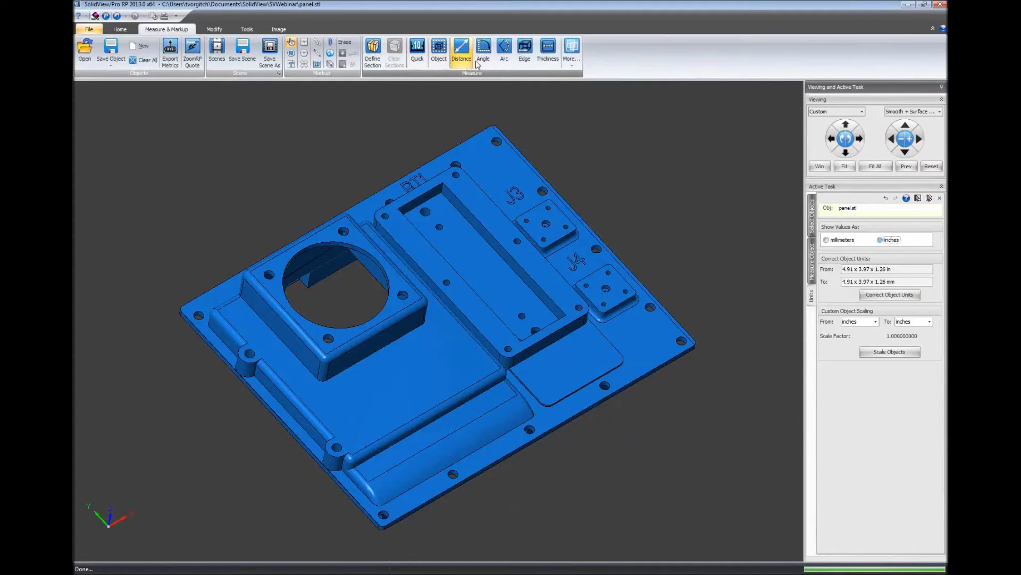
{"action": "left_click", "coordinate": [419, 57]}
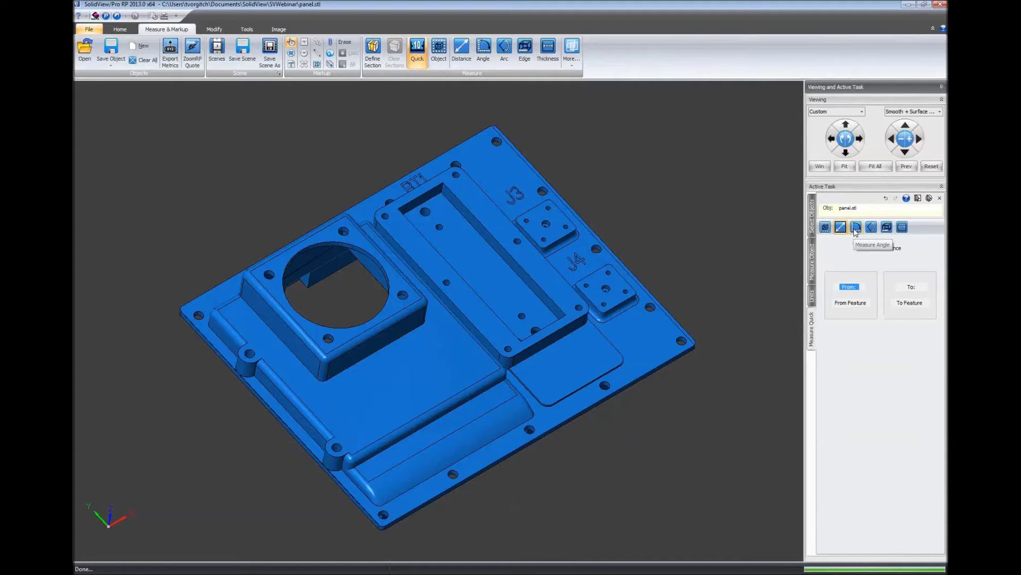
{"action": "left_click", "coordinate": [843, 234]}
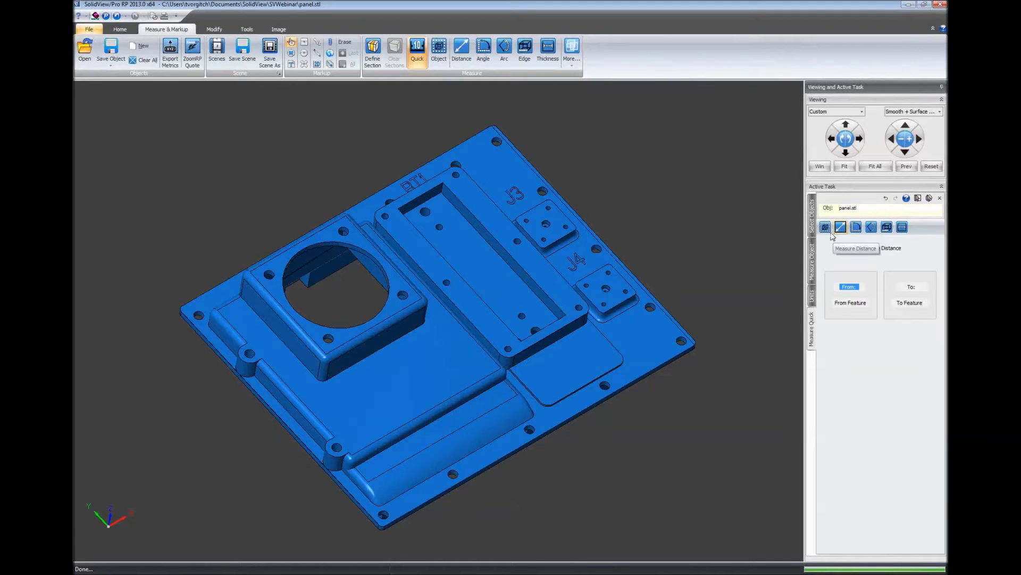
{"action": "scroll", "coordinate": [547, 223], "scroll_direction": "up", "scroll_amount": 6}
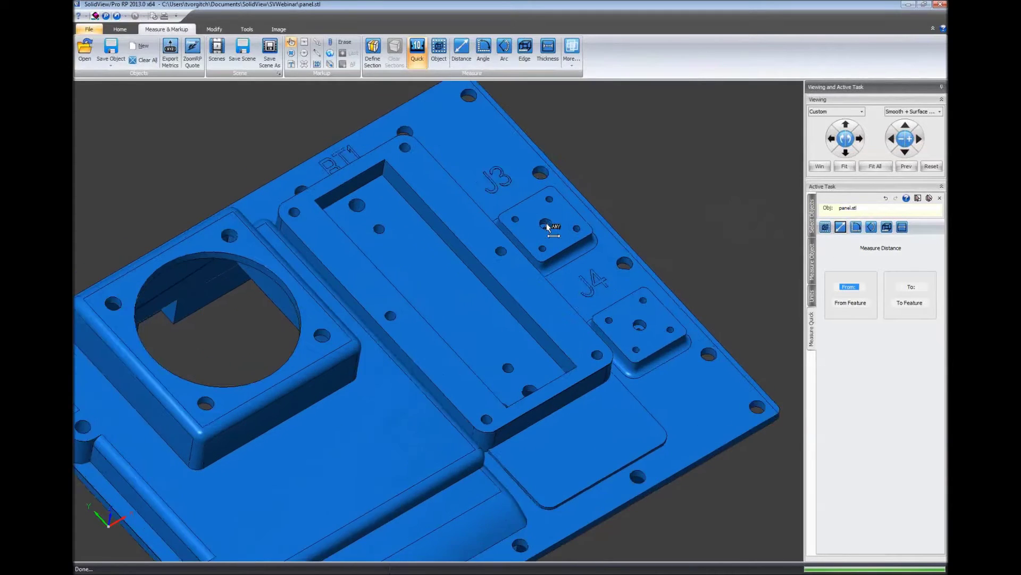
{"action": "scroll", "coordinate": [551, 223], "scroll_direction": "down", "scroll_amount": 2}
{"action": "scroll", "coordinate": [551, 223], "scroll_direction": "up", "scroll_amount": 2}
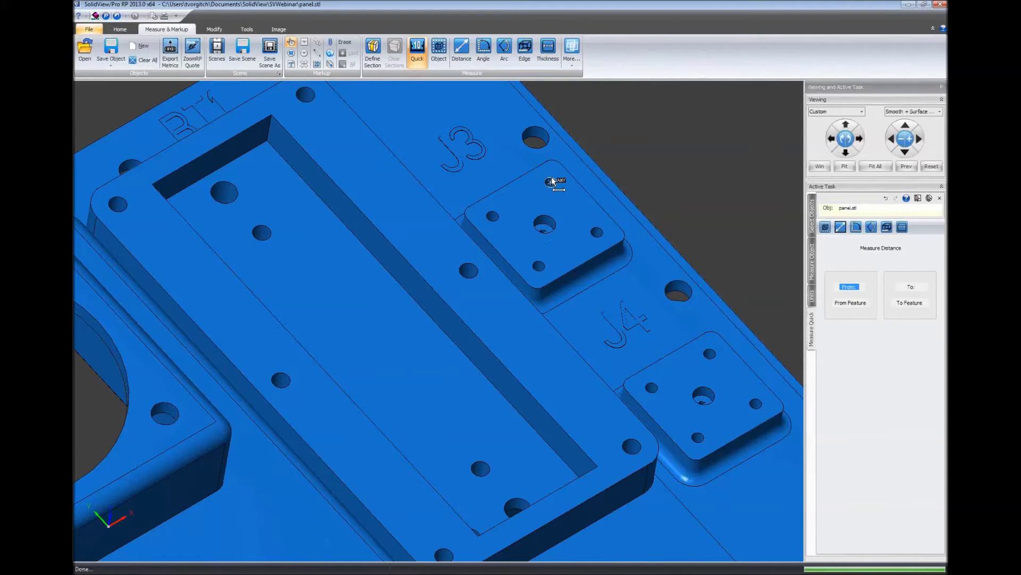
{"action": "left_click", "coordinate": [493, 211]}
{"action": "left_click", "coordinate": [548, 179]}
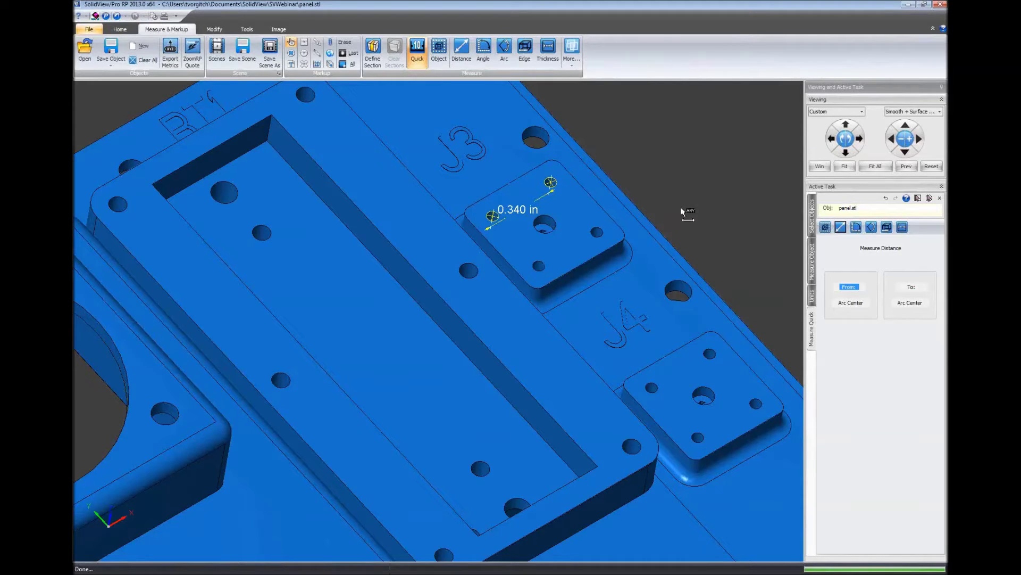
- Measure the distance from the center hole of the J3 pad to the pad's lower edge, accepting a line-to-point measurement
{"action": "left_click", "coordinate": [553, 233]}
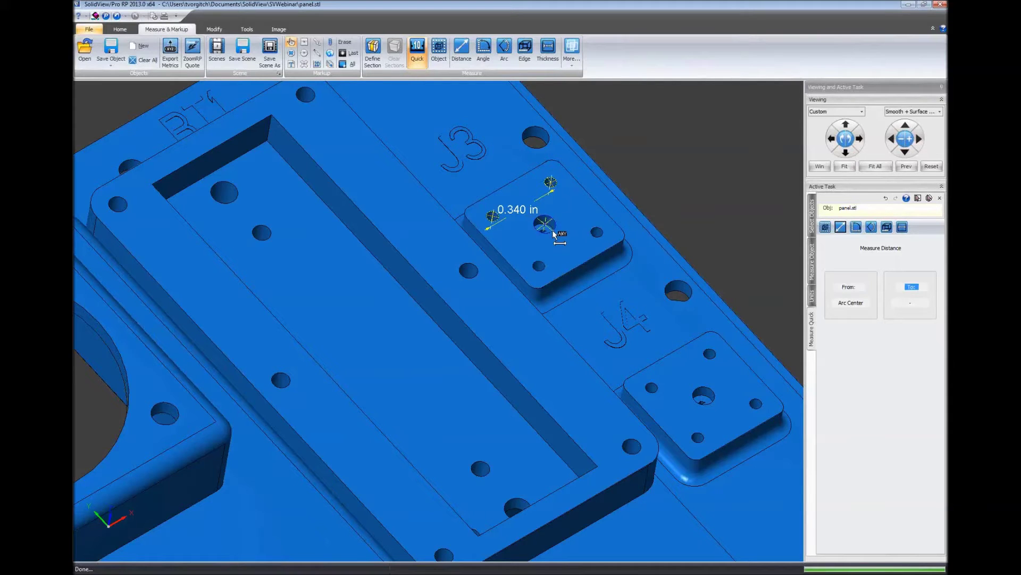
{"action": "left_click", "coordinate": [586, 263]}
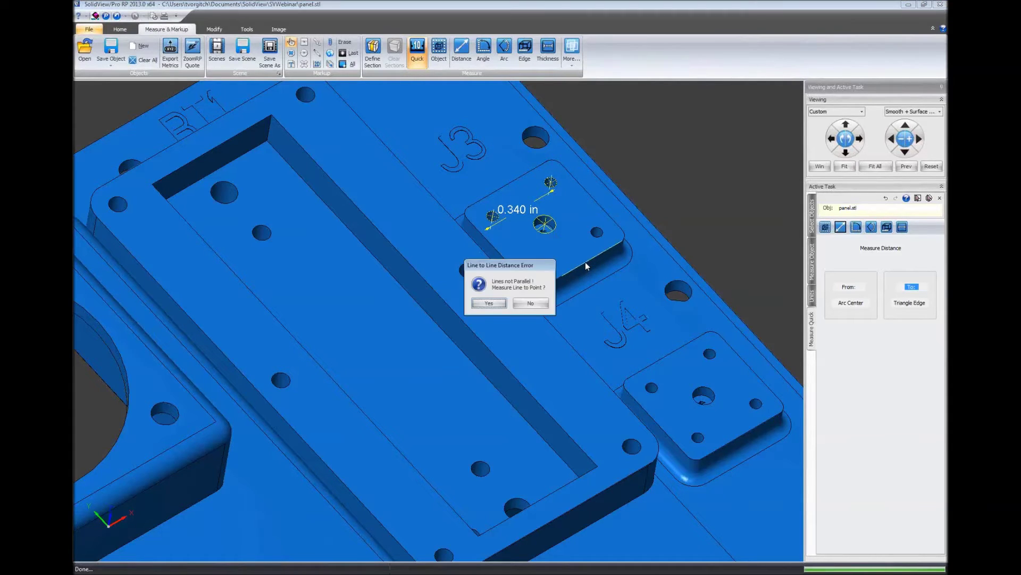
{"action": "left_click", "coordinate": [489, 303]}
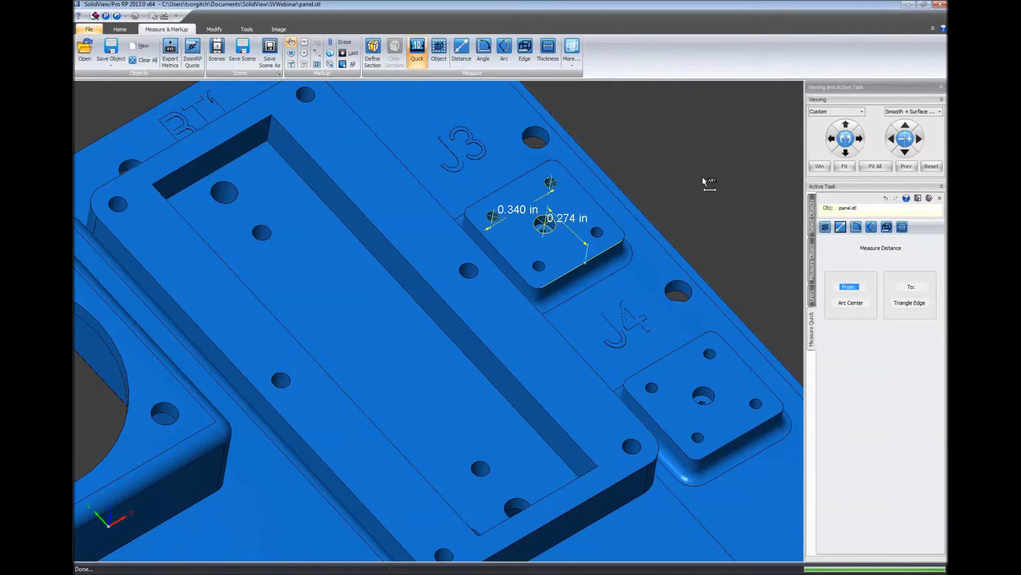
- Measure the edge-to-edge distance across the rectangular pocket's long rim and the face-to-face distance between its two long inner walls
{"action": "left_click", "coordinate": [399, 158]}
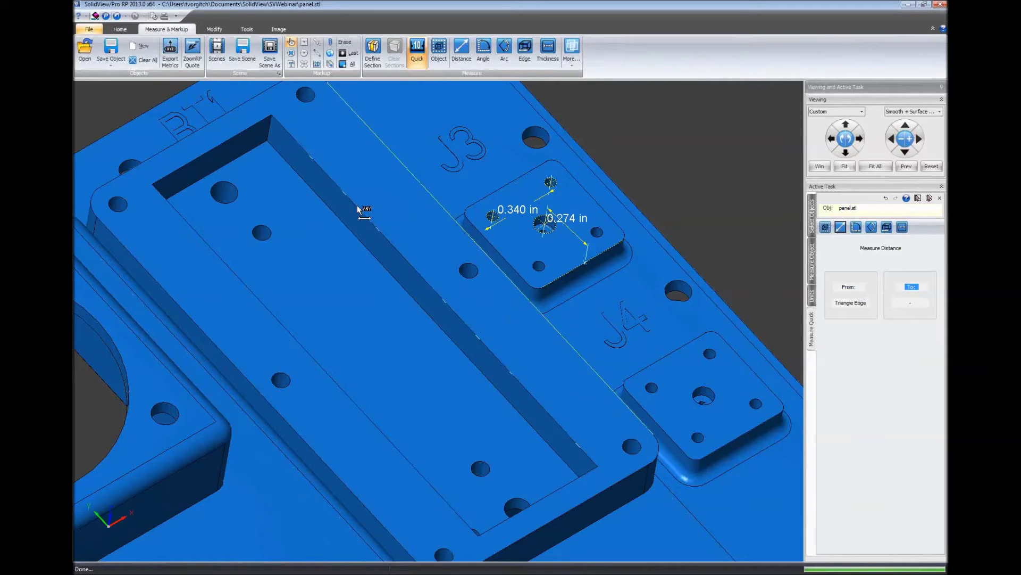
{"action": "left_click", "coordinate": [358, 206]}
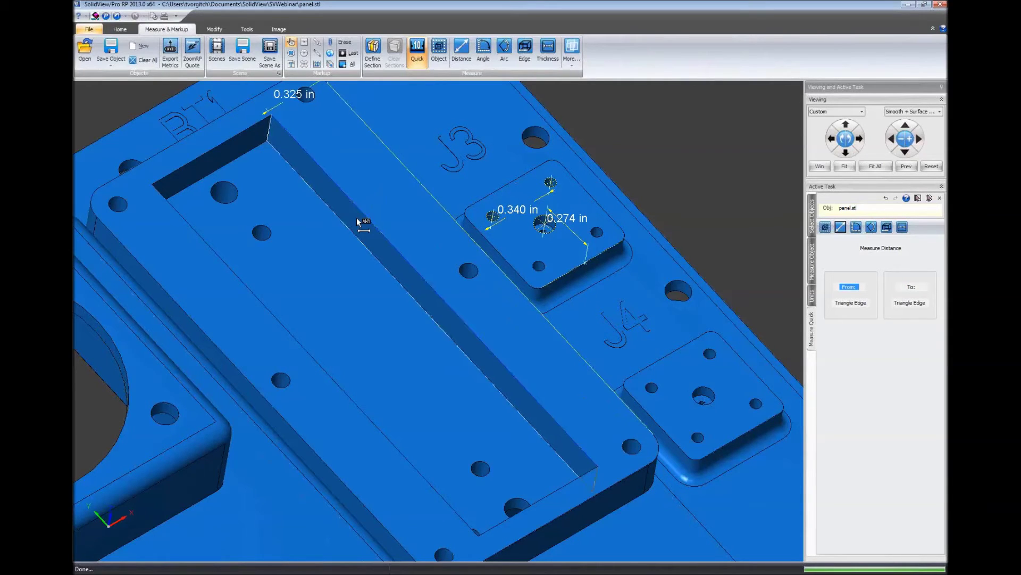
{"action": "left_click", "coordinate": [351, 218]}
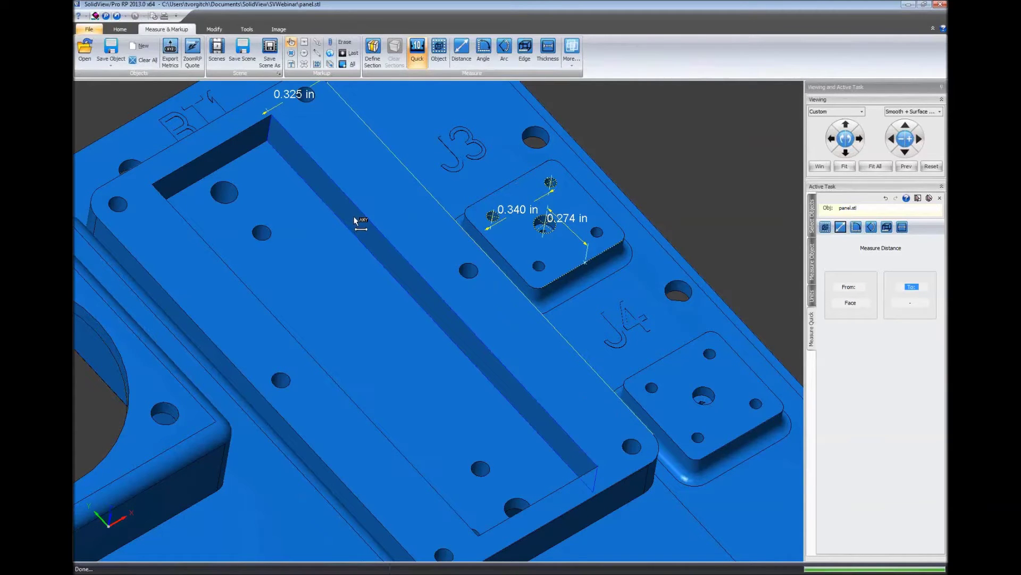
{"action": "middle_click_drag", "start_coordinate": [713, 156], "coordinate": [686, 171]}
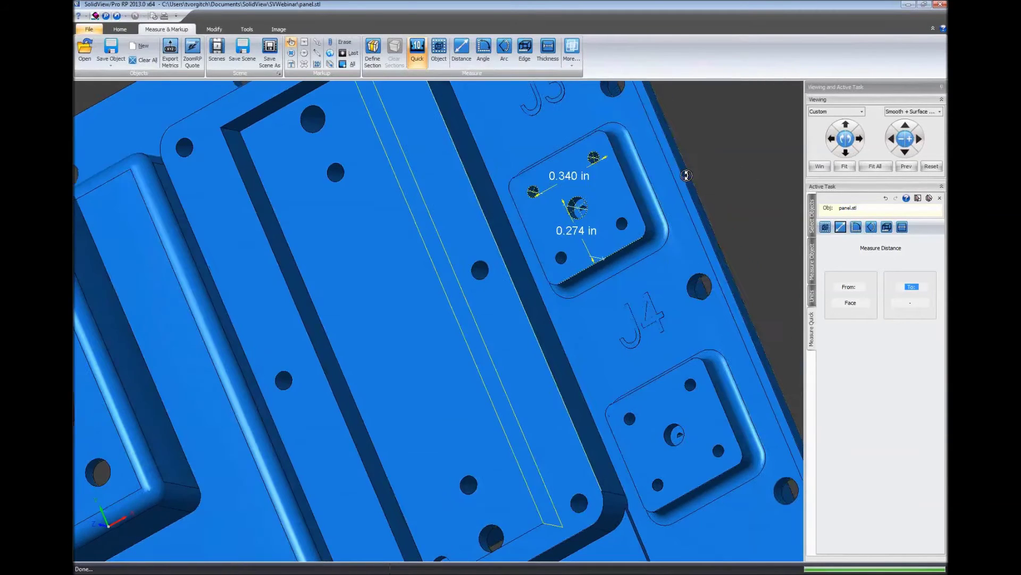
{"action": "left_click", "coordinate": [297, 289]}
{"action": "left_click", "coordinate": [296, 288]}
{"action": "middle_click_drag", "start_coordinate": [557, 293], "coordinate": [501, 273]}
{"action": "scroll", "coordinate": [502, 273], "scroll_direction": "down", "scroll_amount": 3}
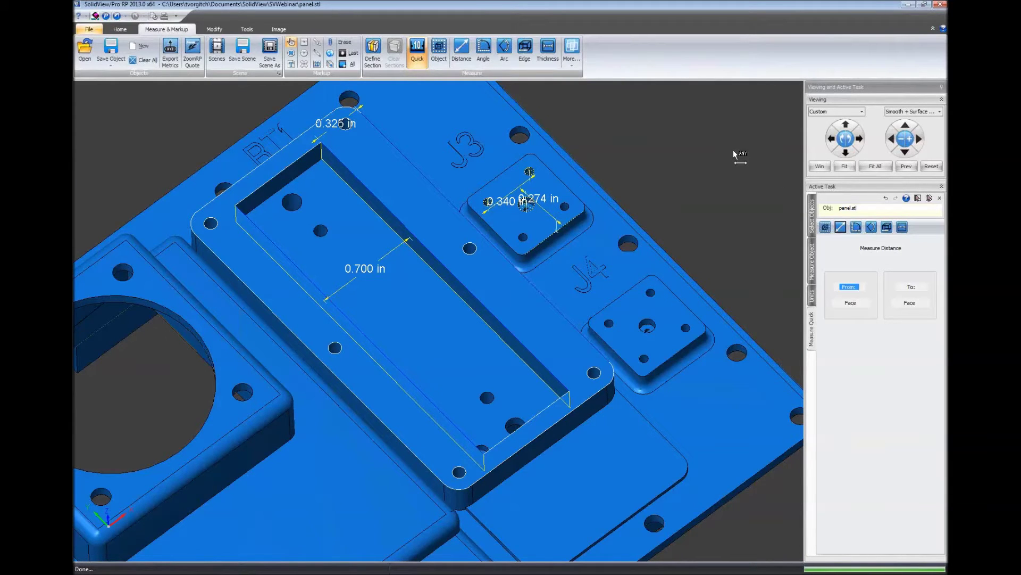
- Save the measured view as Scene.2 inserted after Scene.1, and erase all measurement markup
{"action": "left_click", "coordinate": [273, 53]}
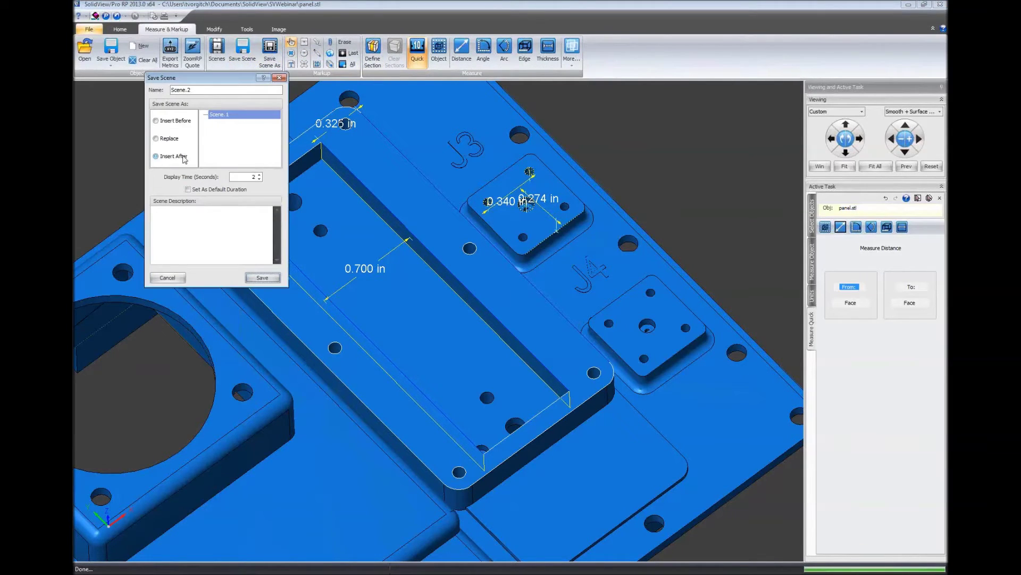
{"action": "left_click", "coordinate": [261, 277]}
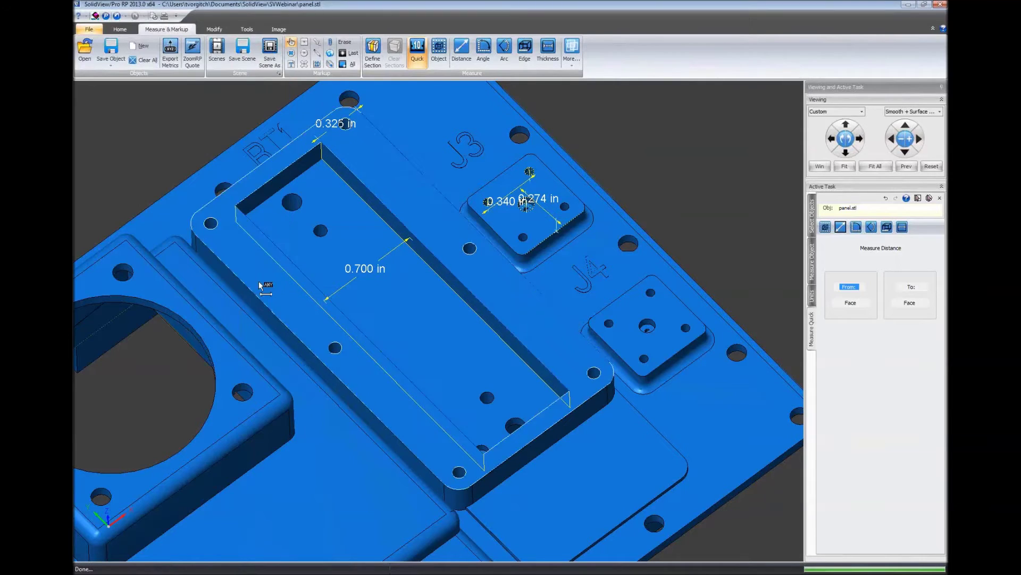
{"action": "left_click", "coordinate": [349, 64]}
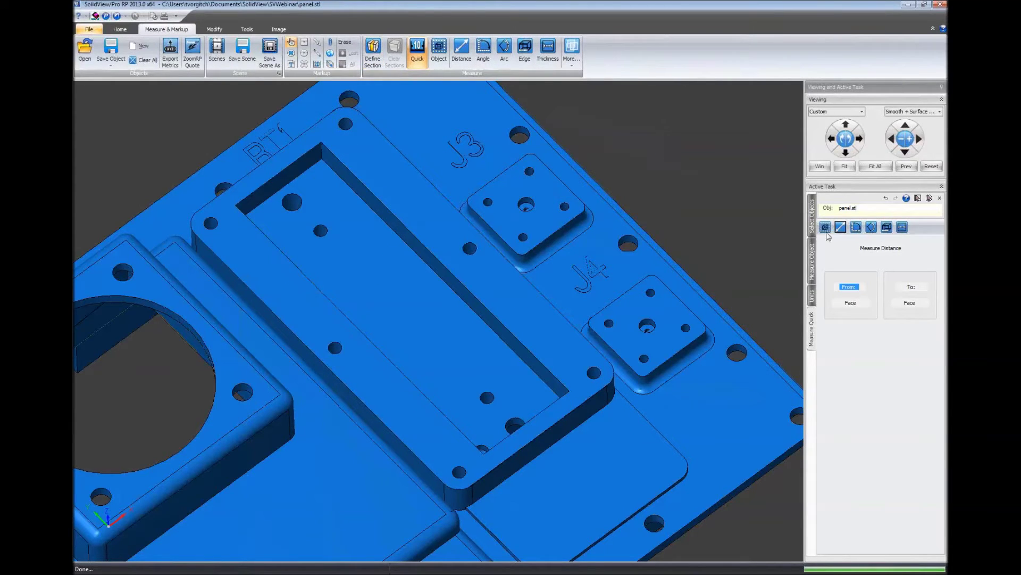
- Measure the arcs of the mounting hole near the J3 label and the nearby rounded corner of the J3 pad
{"action": "left_click", "coordinate": [871, 228]}
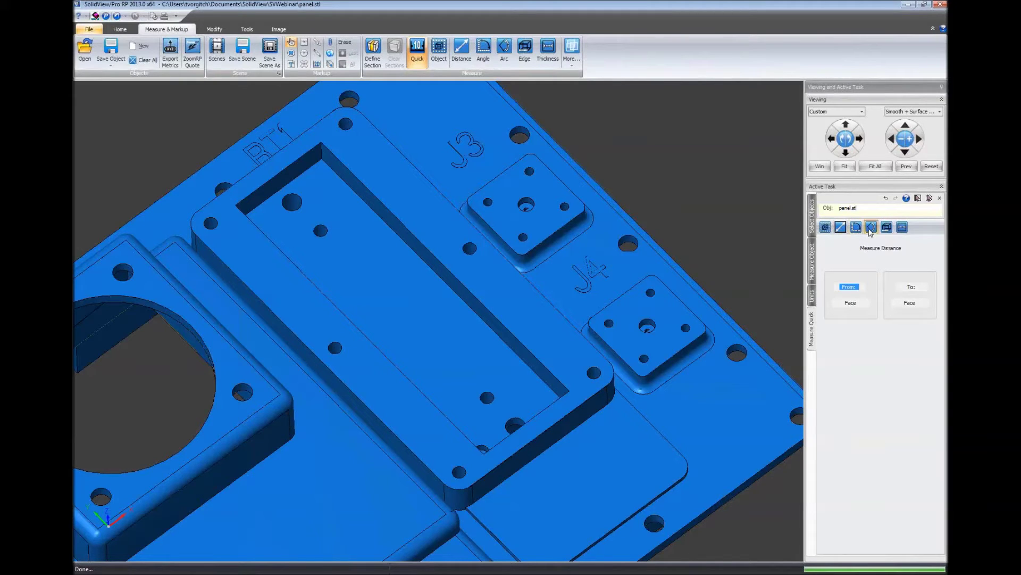
{"action": "left_click", "coordinate": [516, 130]}
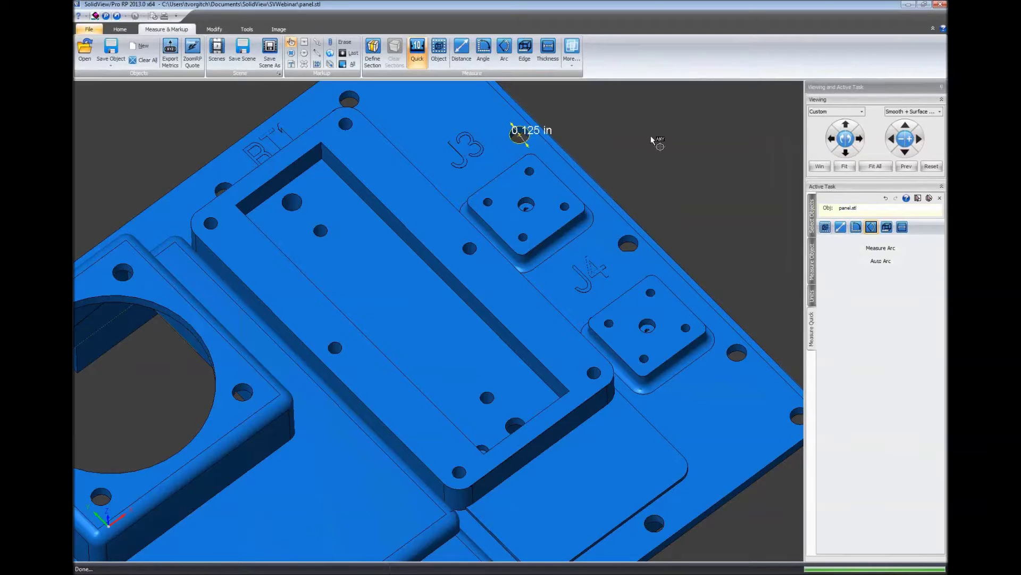
{"action": "left_click", "coordinate": [531, 155]}
- Measure the angle between the pocket's long inner wall and its floor, and list the From feature types of the detailed Distance measurement
{"action": "left_click", "coordinate": [856, 227]}
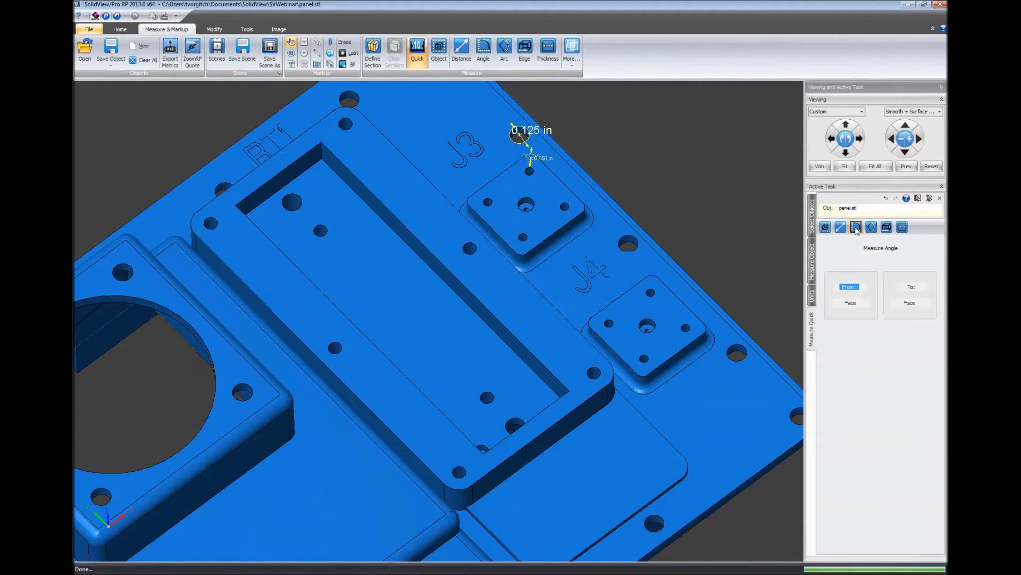
{"action": "left_click", "coordinate": [470, 303]}
{"action": "left_click", "coordinate": [432, 306]}
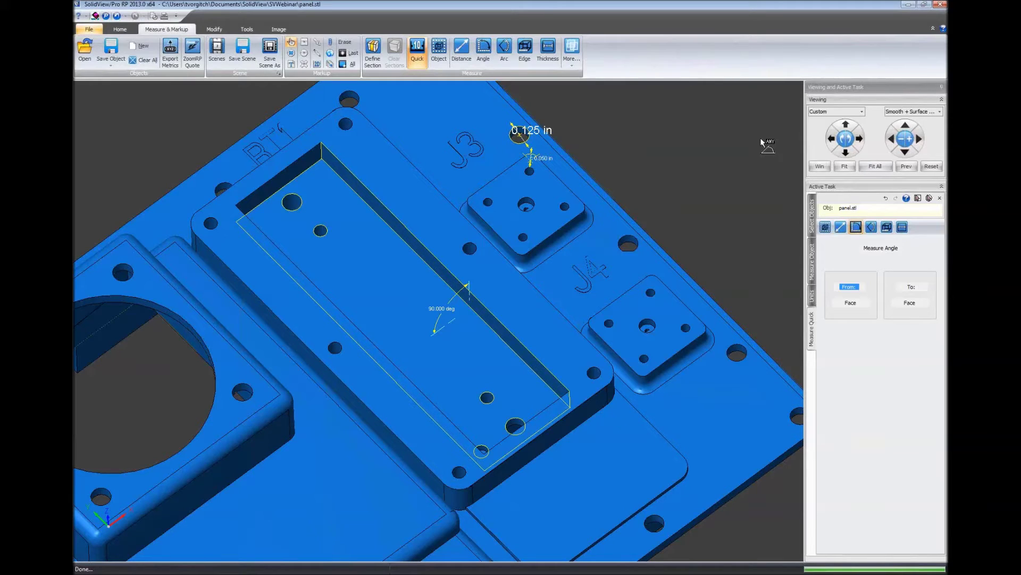
{"action": "left_click", "coordinate": [464, 50]}
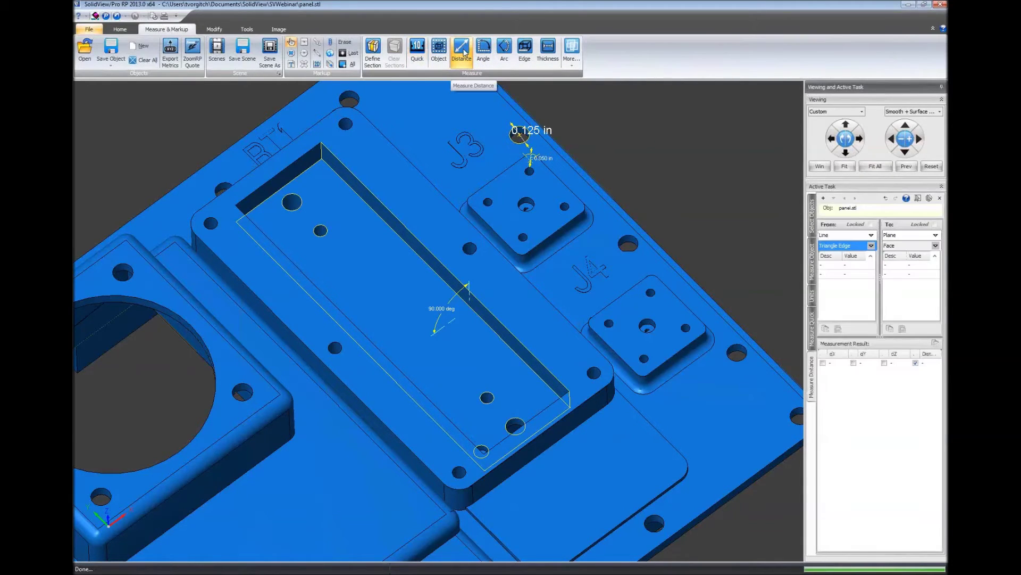
{"action": "left_click", "coordinate": [871, 235]}
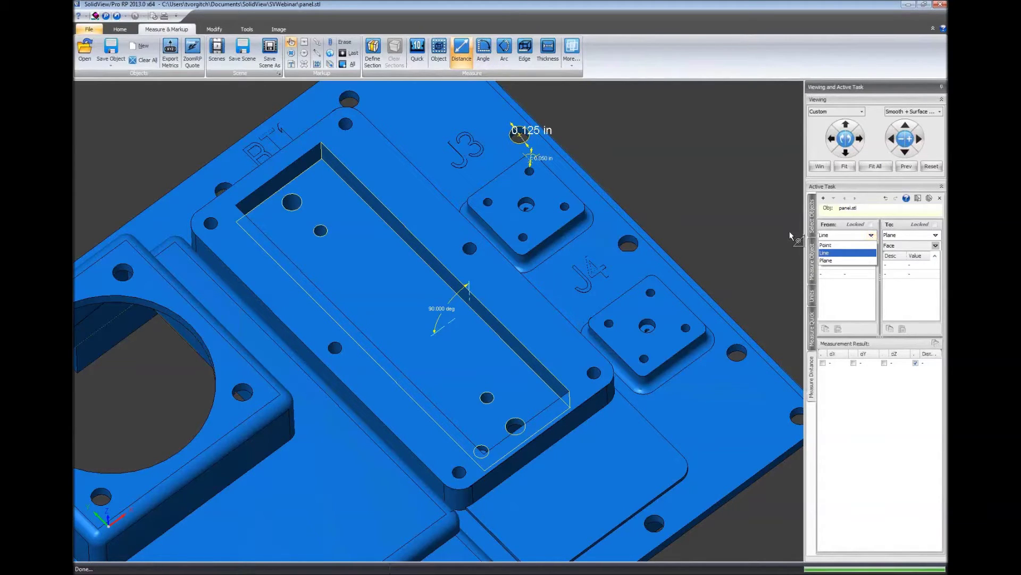
- Fit the whole panel in view, save it as Scene.3 after Scene.2, and erase all measurement markup
{"action": "left_click", "coordinate": [875, 166]}
{"action": "left_click", "coordinate": [270, 51]}
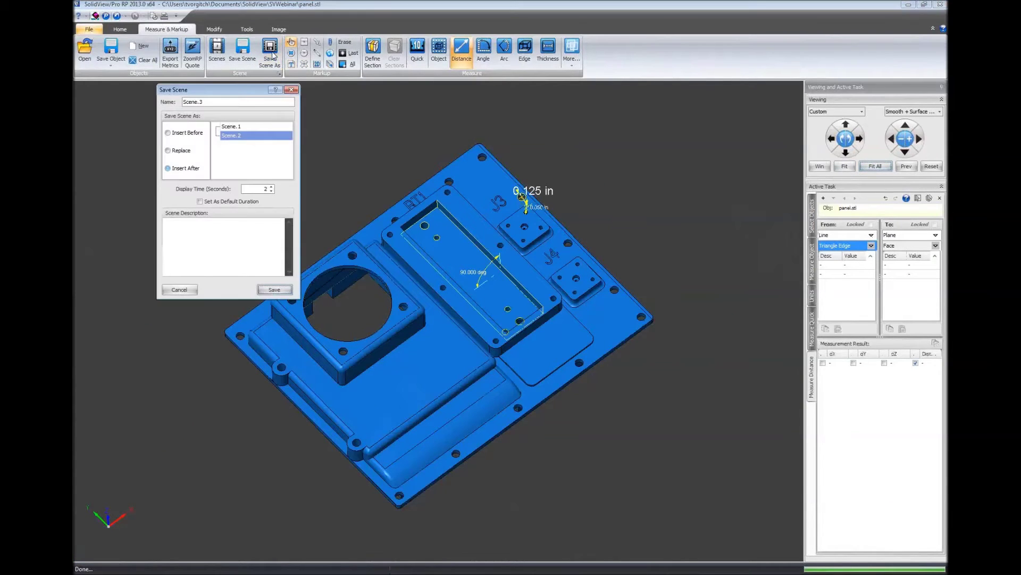
{"action": "left_click", "coordinate": [270, 290]}
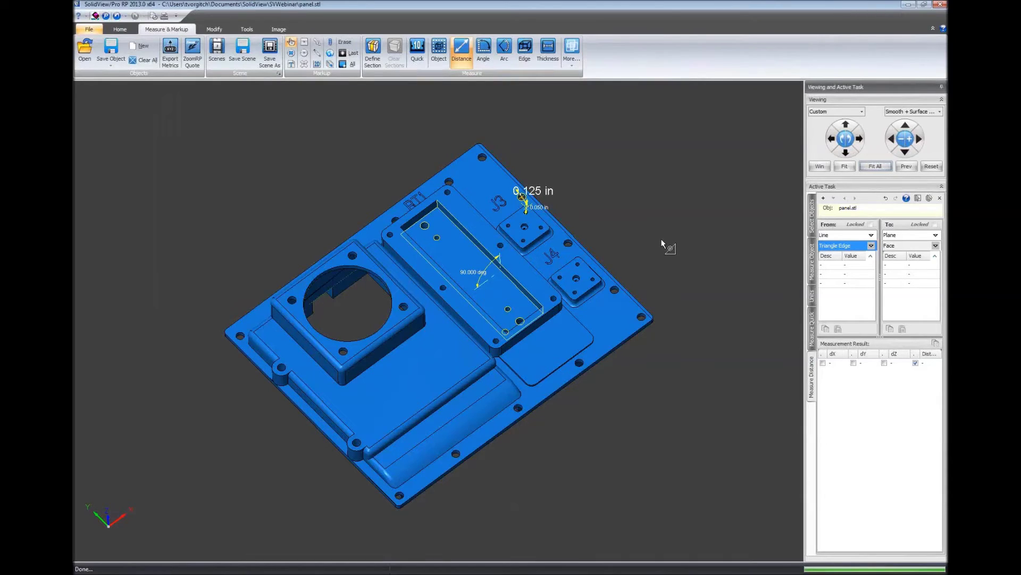
{"action": "left_click", "coordinate": [348, 64]}
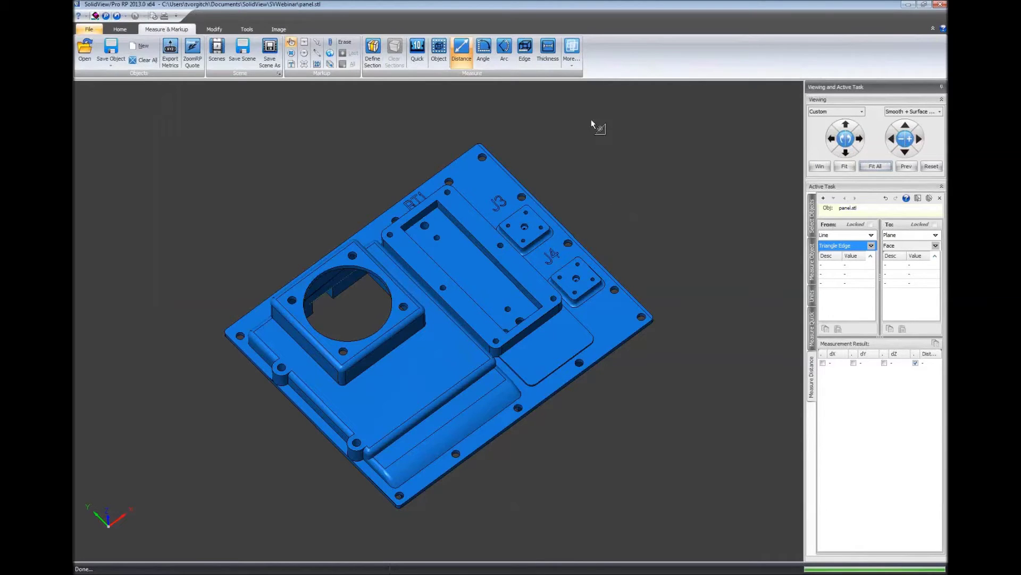
- Measure the thickness at points on the pocket's rim and floor, the base near the J3 label, and the J3 pad
{"action": "left_click", "coordinate": [548, 51]}
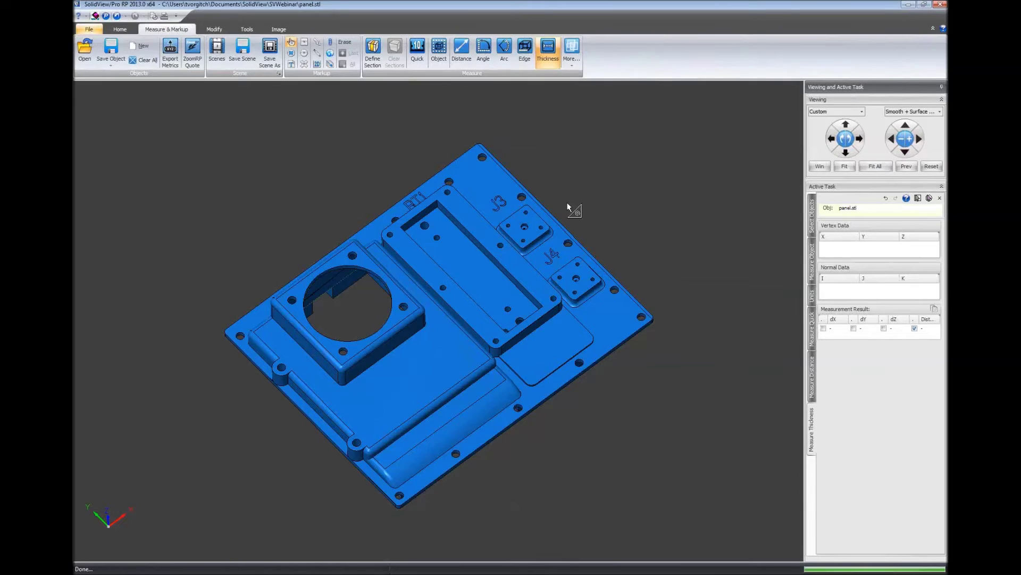
{"action": "scroll", "coordinate": [557, 210], "scroll_direction": "up", "scroll_amount": 3}
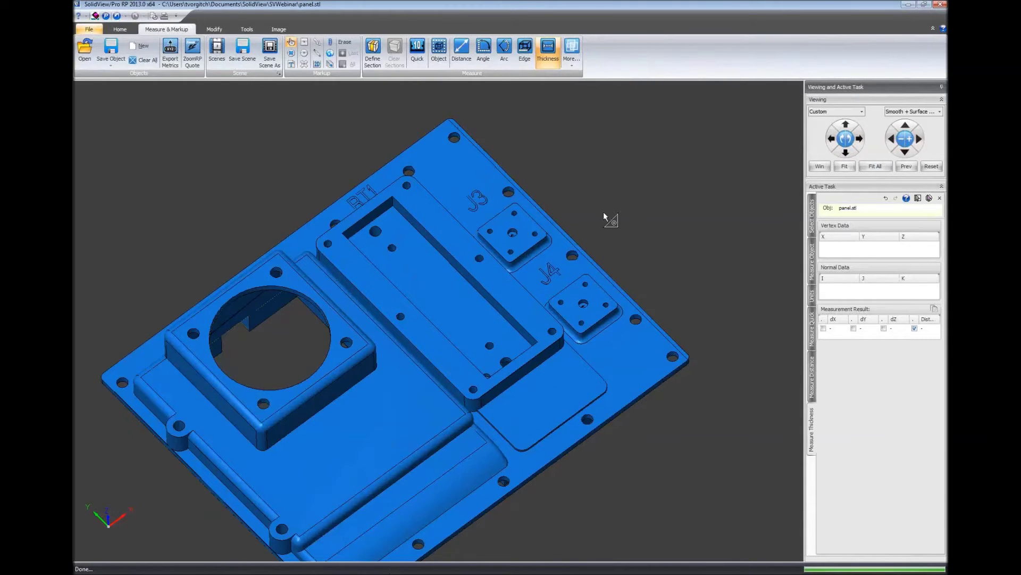
{"action": "left_click", "coordinate": [441, 226]}
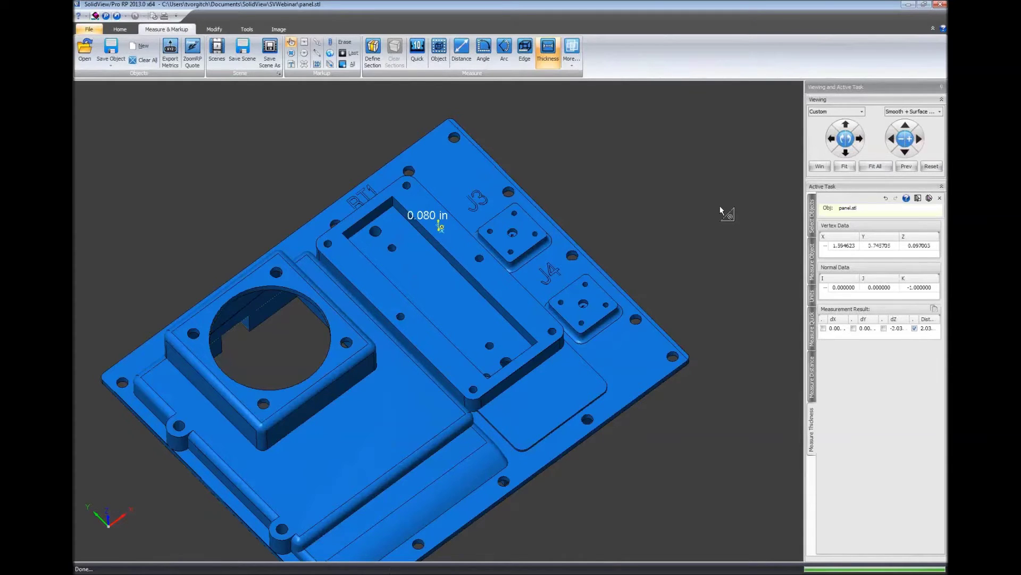
{"action": "left_click", "coordinate": [469, 169]}
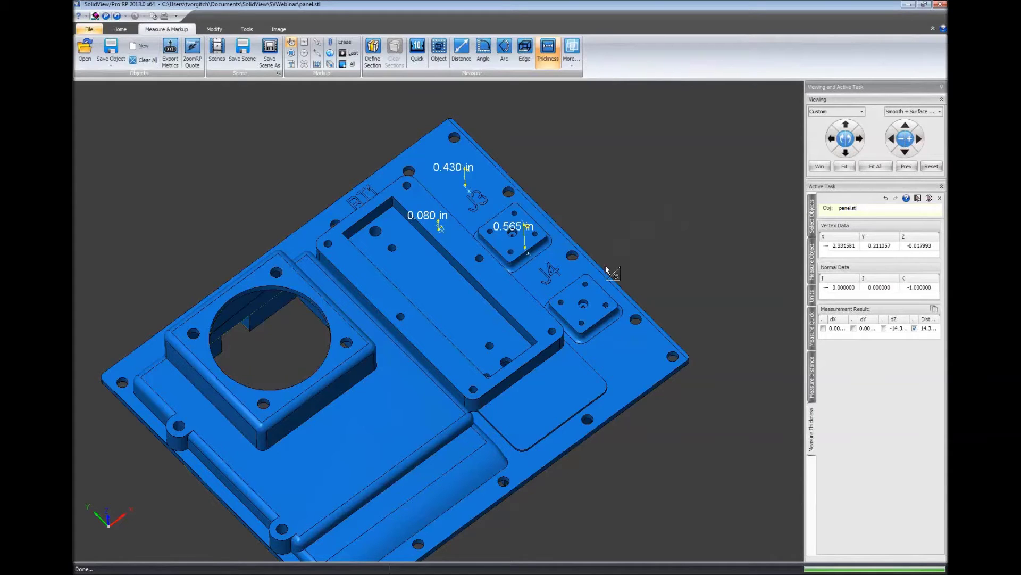
{"action": "left_click", "coordinate": [380, 287]}
{"action": "left_click", "coordinate": [435, 287]}
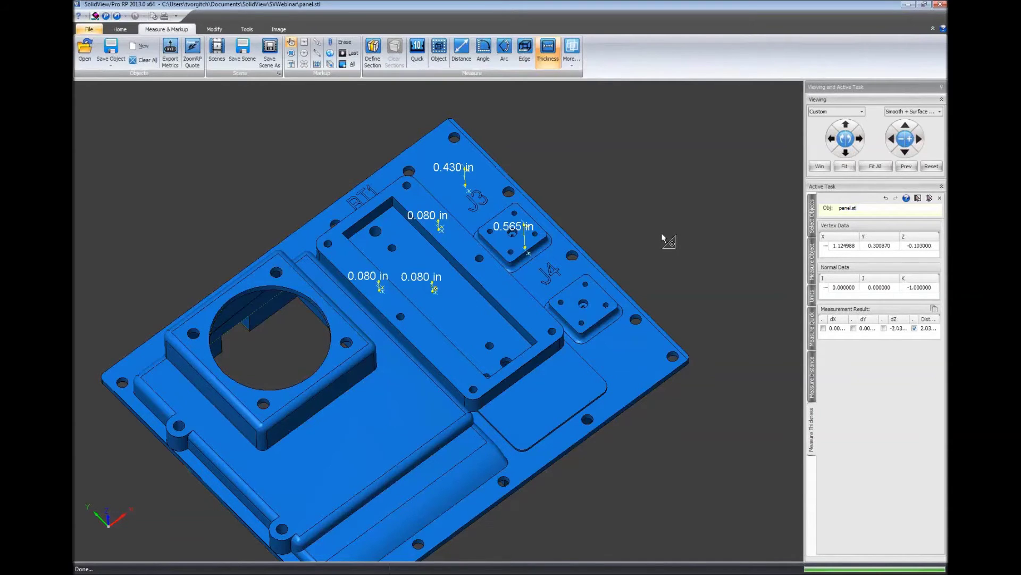
- Save the rotated view with the thickness measurements as a new scene, and erase all measurement markup
{"action": "middle_click_drag", "start_coordinate": [588, 349], "coordinate": [387, 179]}
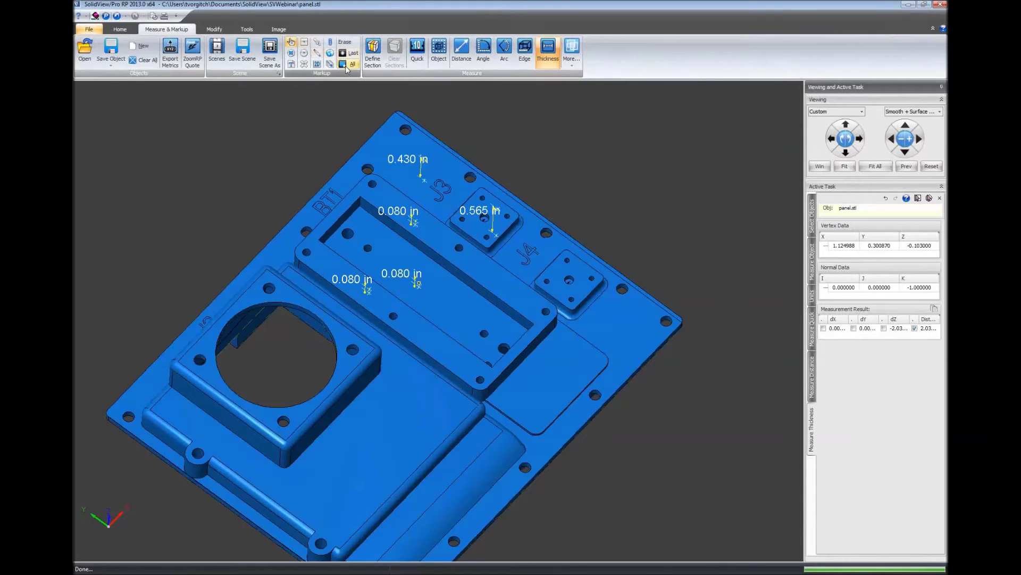
{"action": "left_click", "coordinate": [270, 53]}
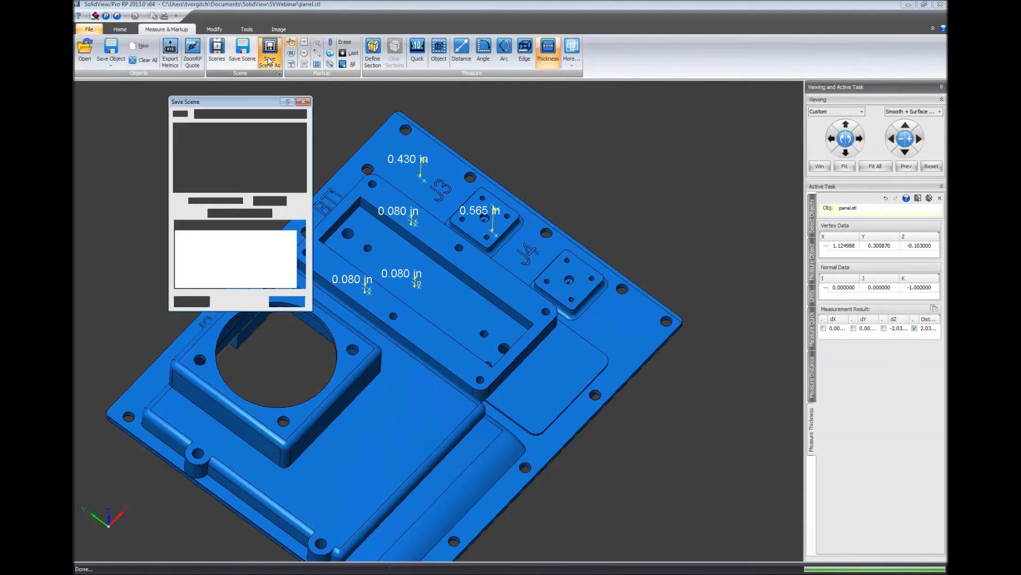
{"action": "left_click", "coordinate": [288, 303]}
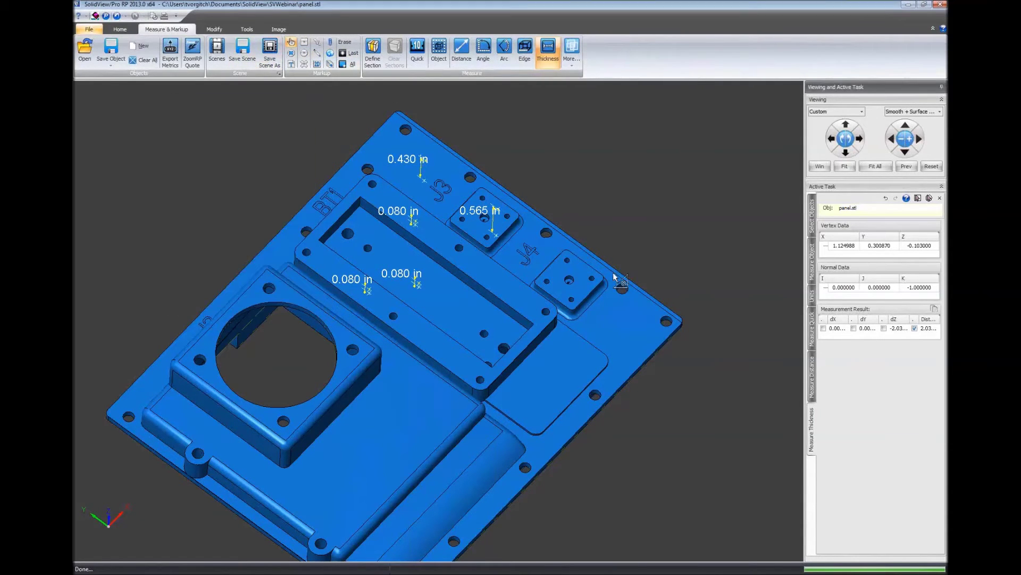
{"action": "left_click", "coordinate": [352, 65]}
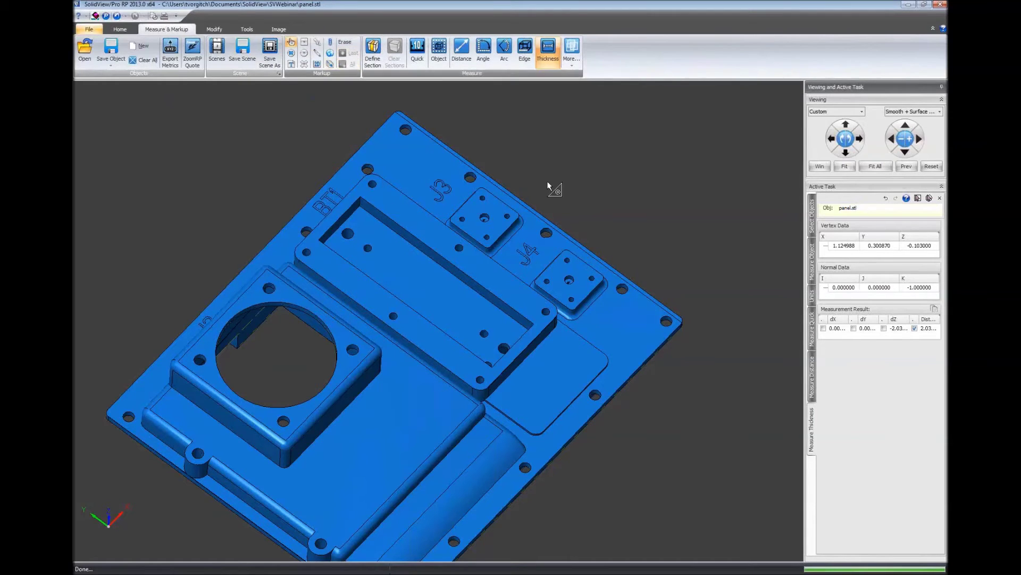
- Paint the floor of the rectangular pocket yellow (255, 255, 0) with the Paint tool
{"action": "left_click_drag", "start_coordinate": [620, 164], "coordinate": [665, 207]}
{"action": "left_click_drag", "start_coordinate": [391, 459], "coordinate": [354, 415]}
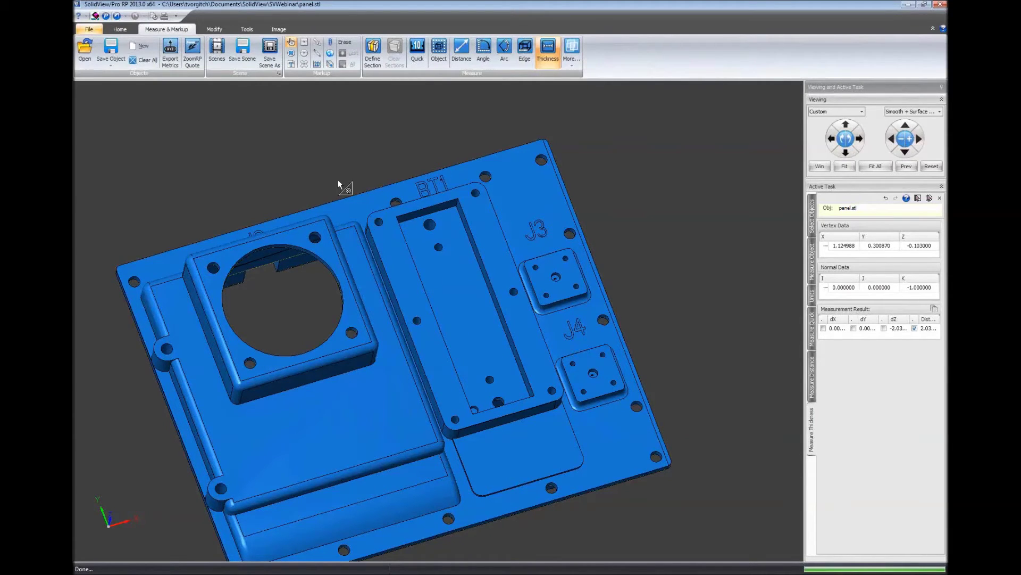
{"action": "left_click", "coordinate": [246, 30]}
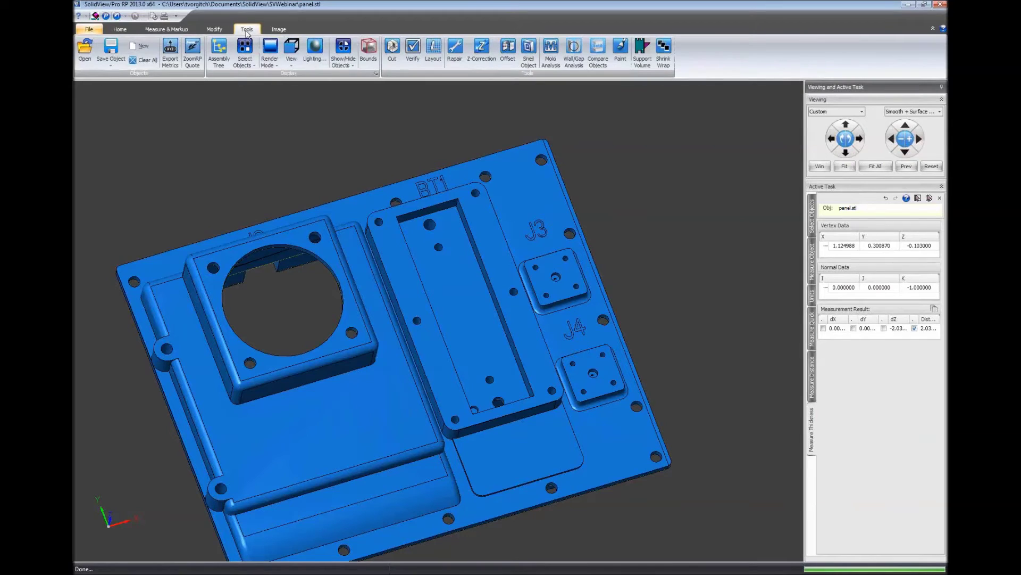
{"action": "left_click", "coordinate": [622, 51]}
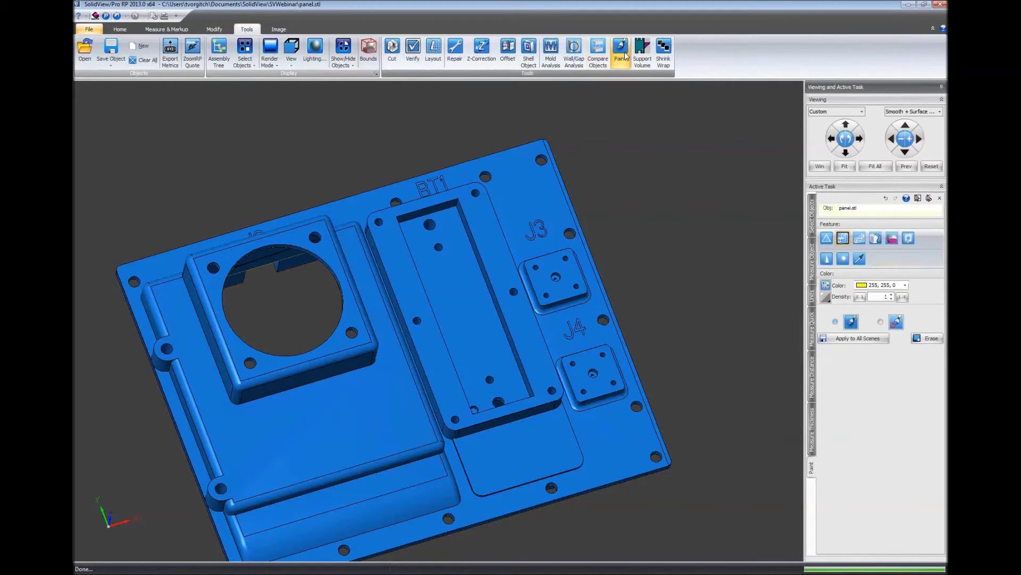
{"action": "left_click", "coordinate": [845, 239]}
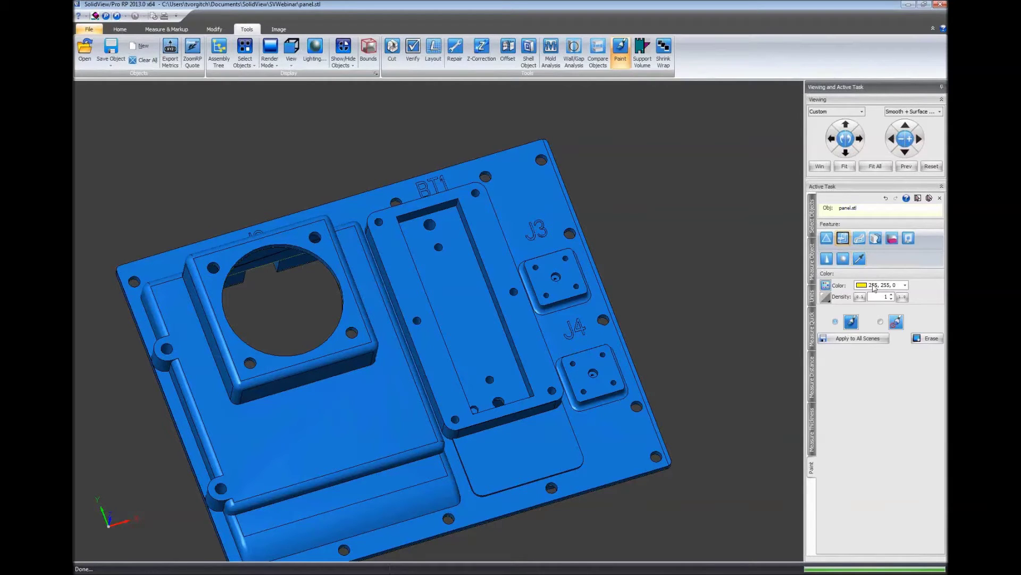
{"action": "left_click", "coordinate": [465, 308]}
{"action": "middle_click_drag", "start_coordinate": [657, 282], "coordinate": [672, 243]}
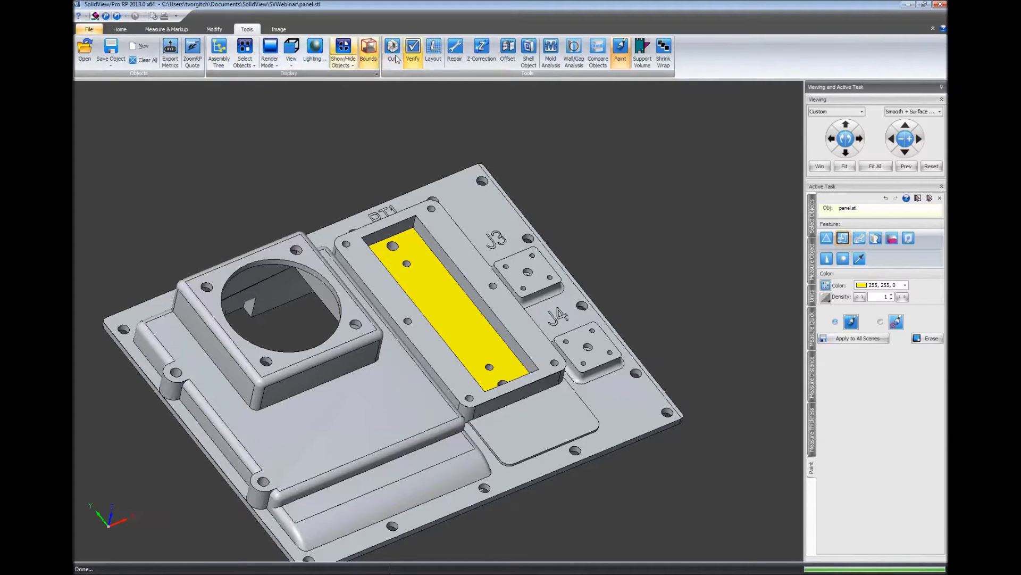
- Add the text note "This surface is to be treated per spec." in the empty area above the J3 and J4 pads
{"action": "left_click", "coordinate": [167, 29]}
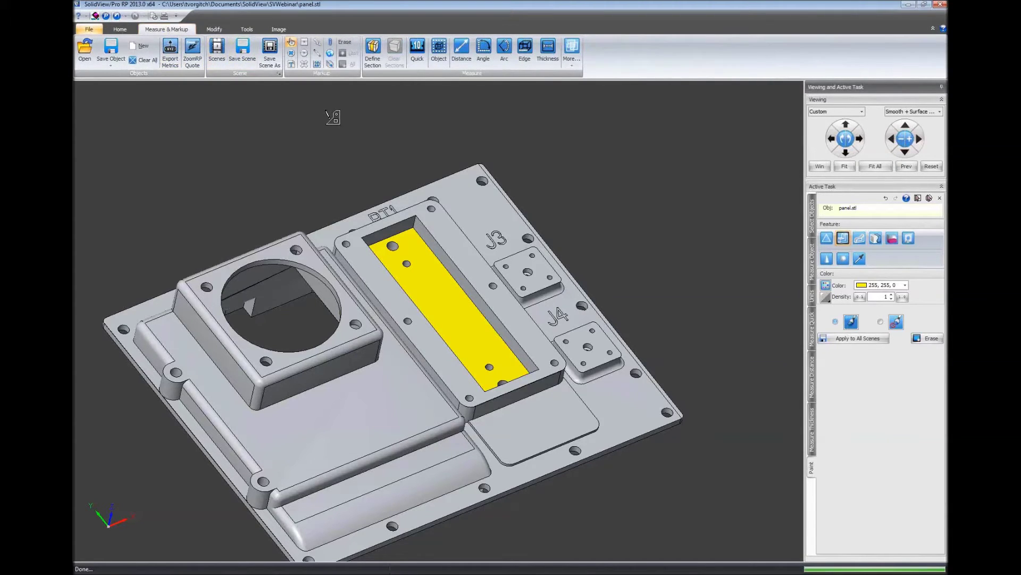
{"action": "left_click", "coordinate": [291, 64]}
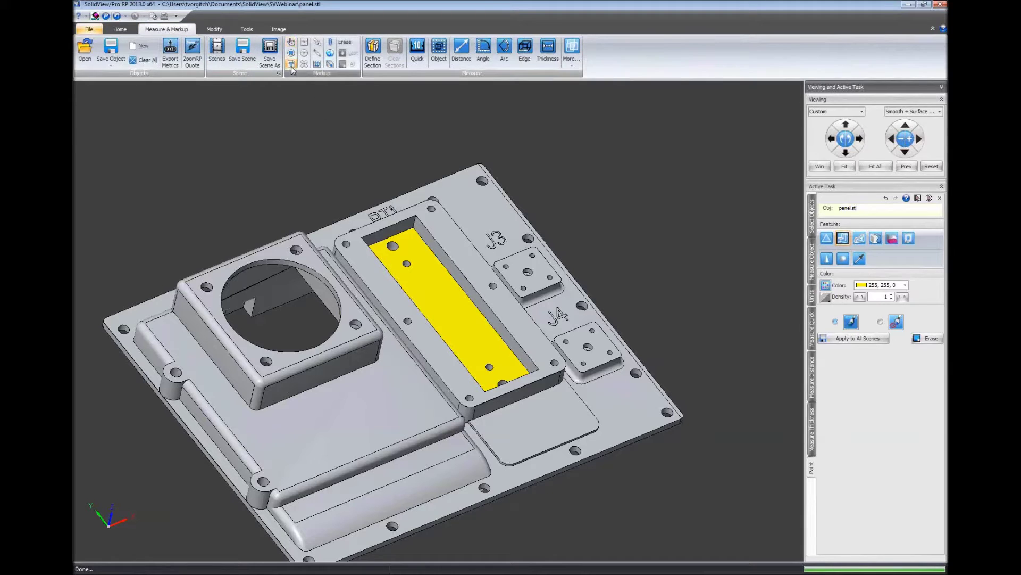
{"action": "left_click", "coordinate": [595, 141]}
{"action": "type", "text": "This surface is to be treated"}
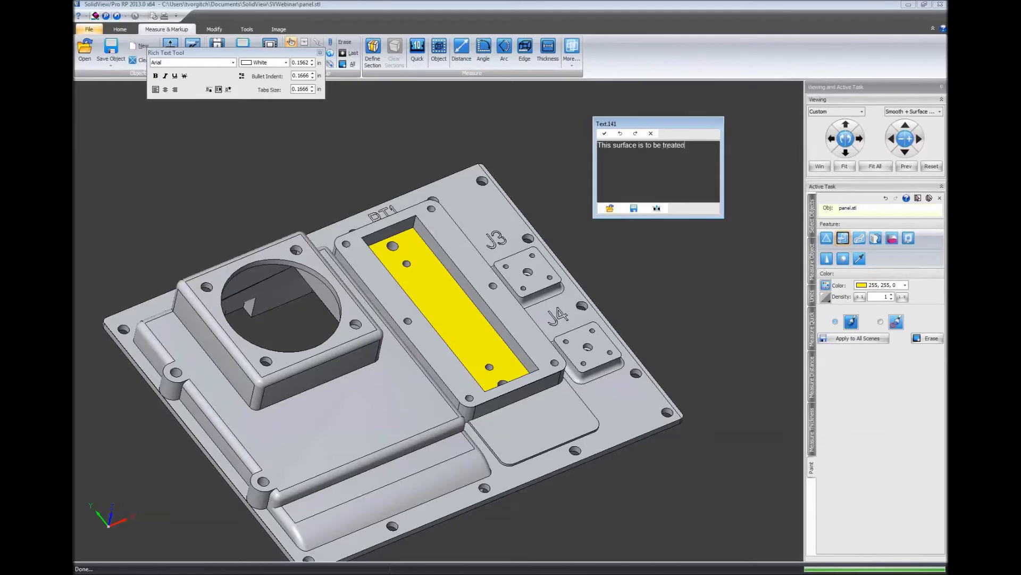
{"action": "type", "text": "."}
{"action": "left_click", "coordinate": [606, 133]}
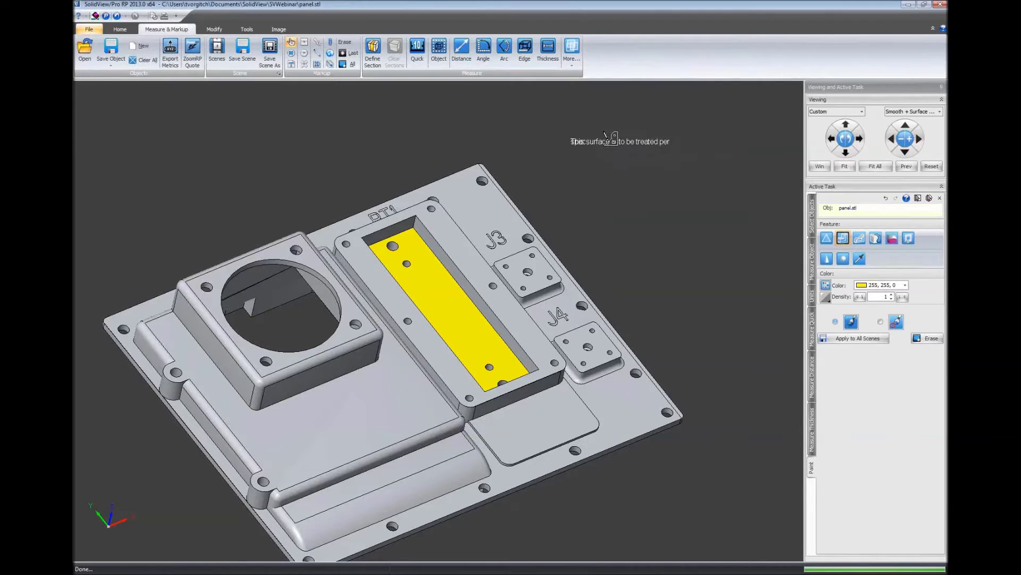
- Draw a markup arrow from the text note to the yellow pocket floor
{"action": "left_click", "coordinate": [316, 43]}
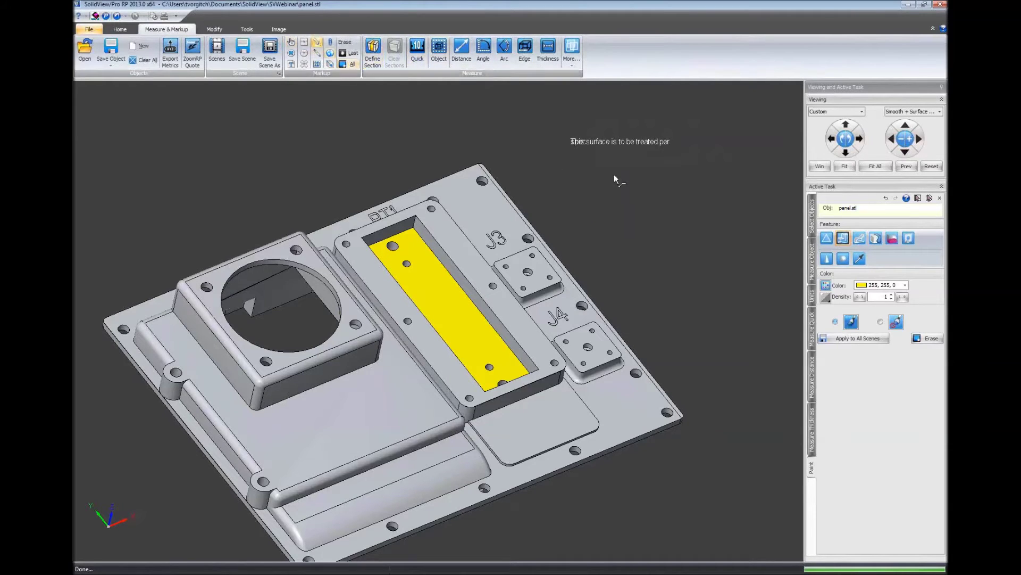
{"action": "mouse_move", "coordinate": [618, 144]}
{"action": "left_mouse_down"}
{"action": "mouse_move", "coordinate": [596, 180]}
{"action": "mouse_move", "coordinate": [450, 300]}
{"action": "left_mouse_up"}
{"action": "middle_click_drag", "start_coordinate": [653, 227], "coordinate": [688, 160]}
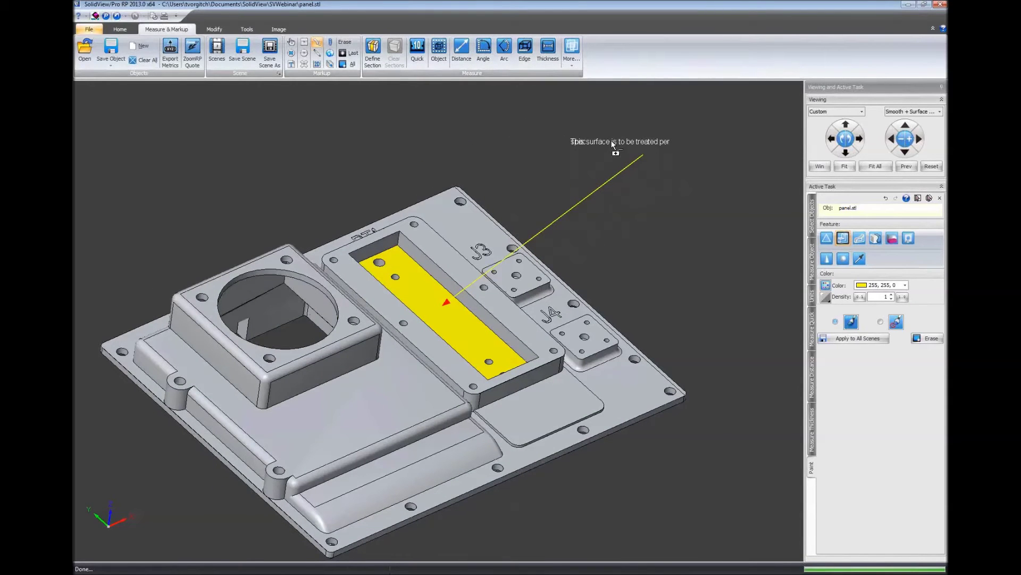
- Edit the surface-treatment note and widen its text box so the whole sentence fits on one line
{"action": "left_click", "coordinate": [291, 43]}
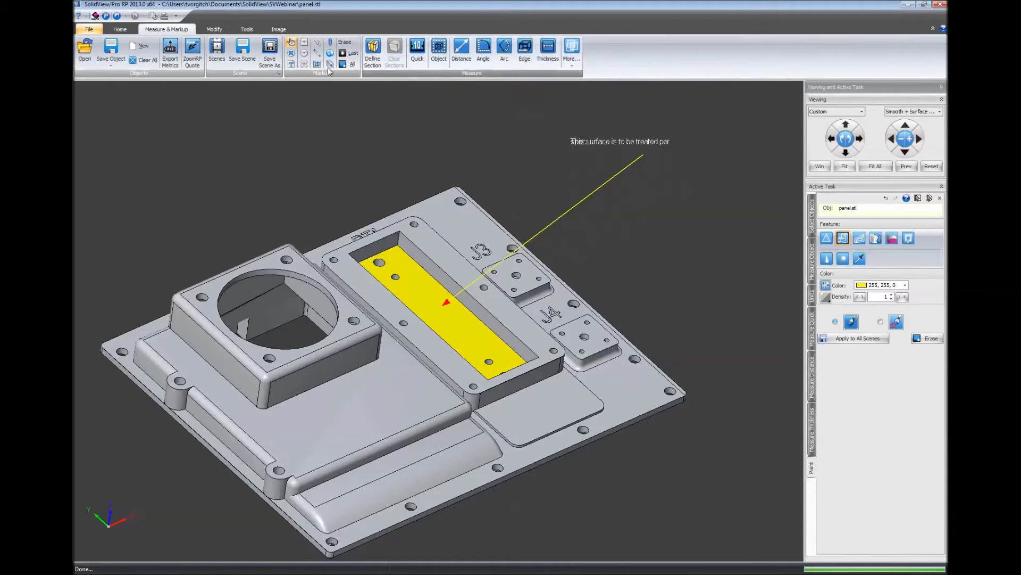
{"action": "left_click", "coordinate": [291, 64]}
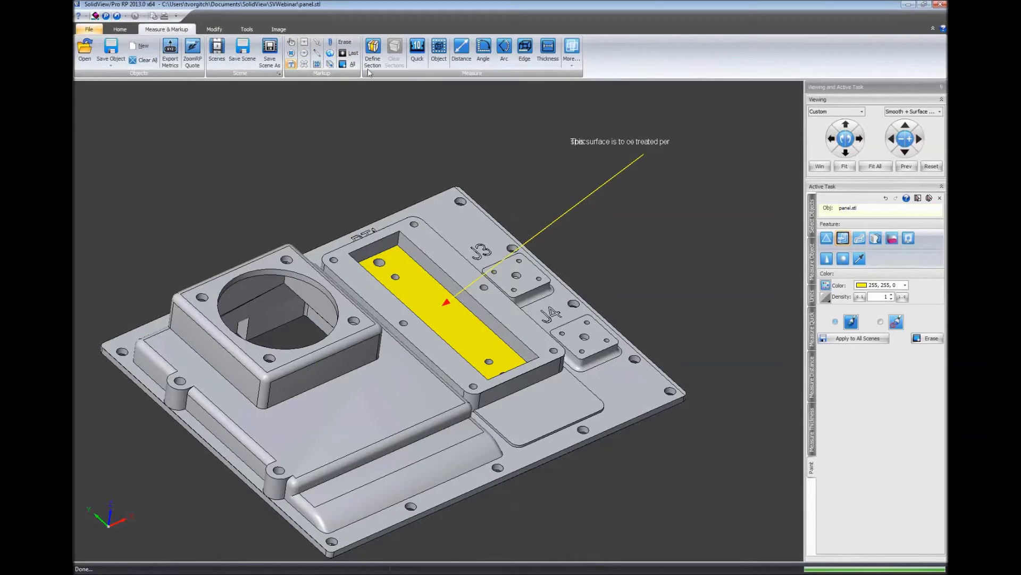
{"action": "left_click", "coordinate": [291, 42]}
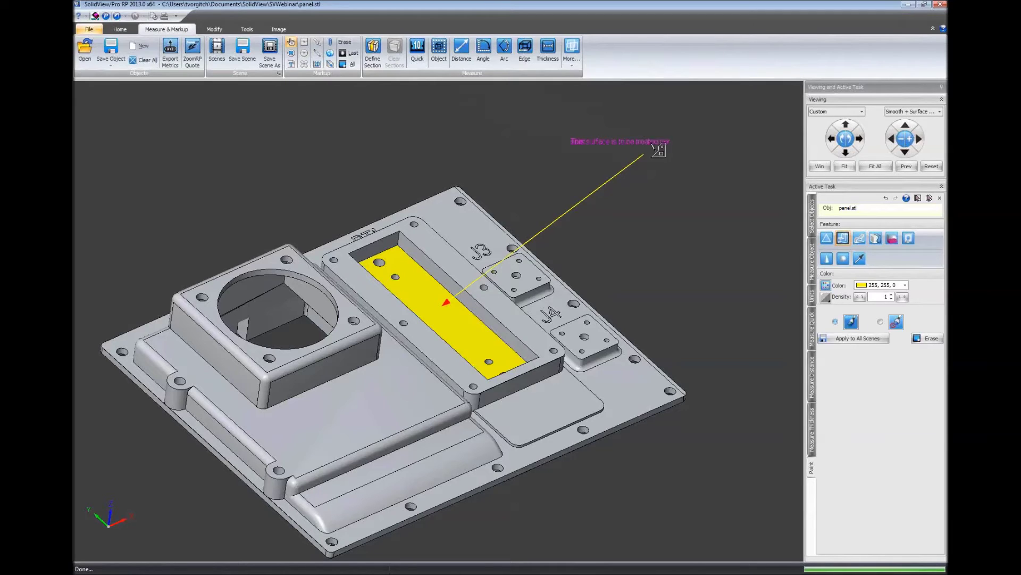
{"action": "right_click", "coordinate": [613, 144]}
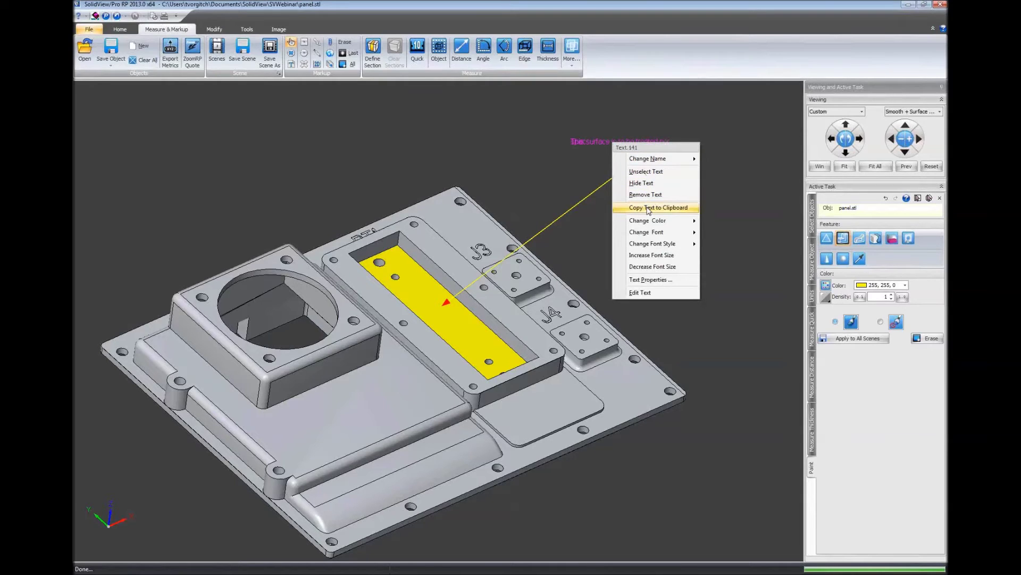
{"action": "left_click", "coordinate": [652, 294]}
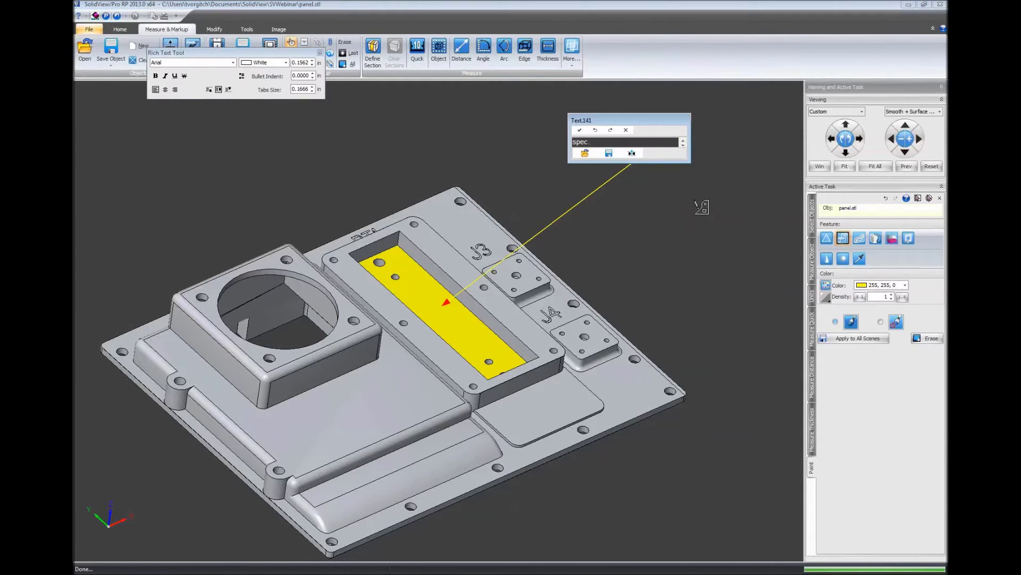
{"action": "left_click_drag", "start_coordinate": [691, 161], "coordinate": [732, 210]}
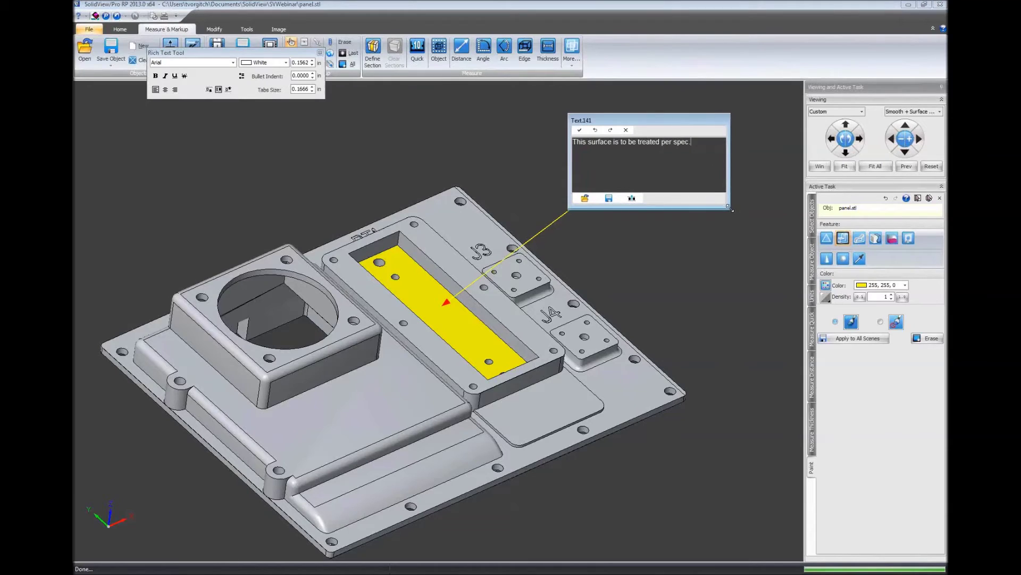
{"action": "left_click", "coordinate": [580, 130]}
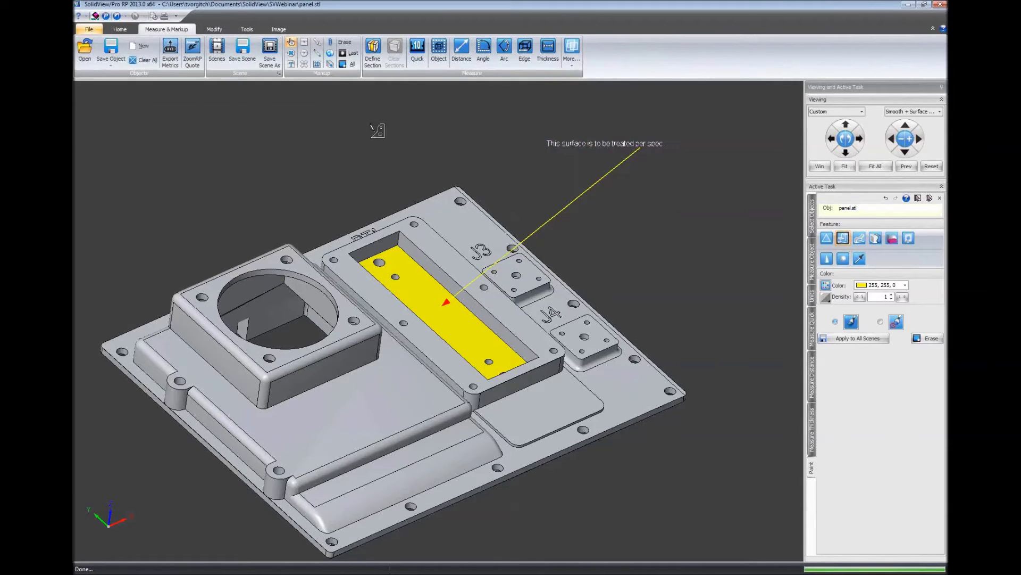
- Save the annotated view as Scene.5, inserted after Scene.4, and erase all markup
{"action": "left_click", "coordinate": [270, 57]}
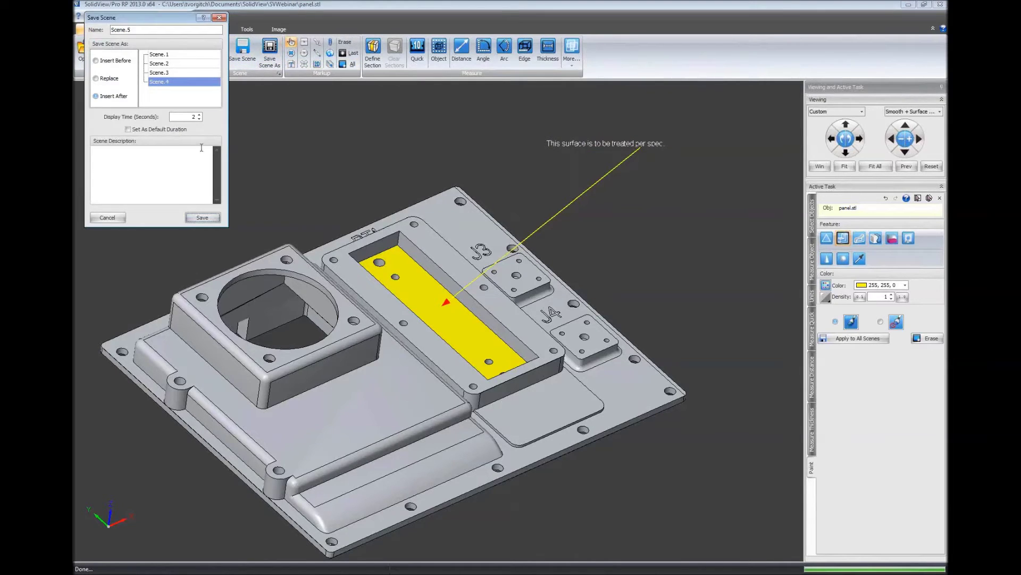
{"action": "left_click", "coordinate": [213, 221]}
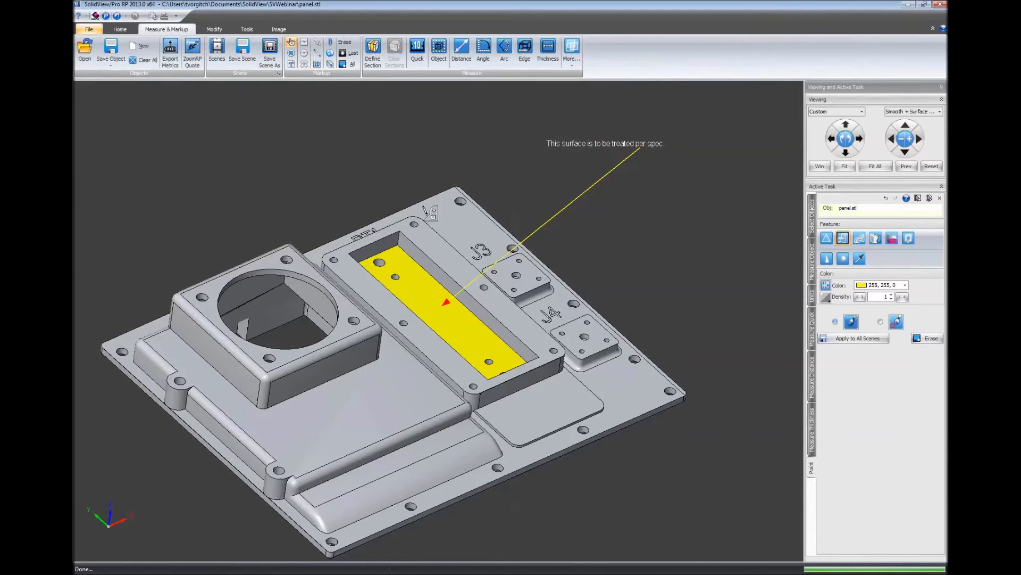
{"action": "left_click", "coordinate": [352, 64]}
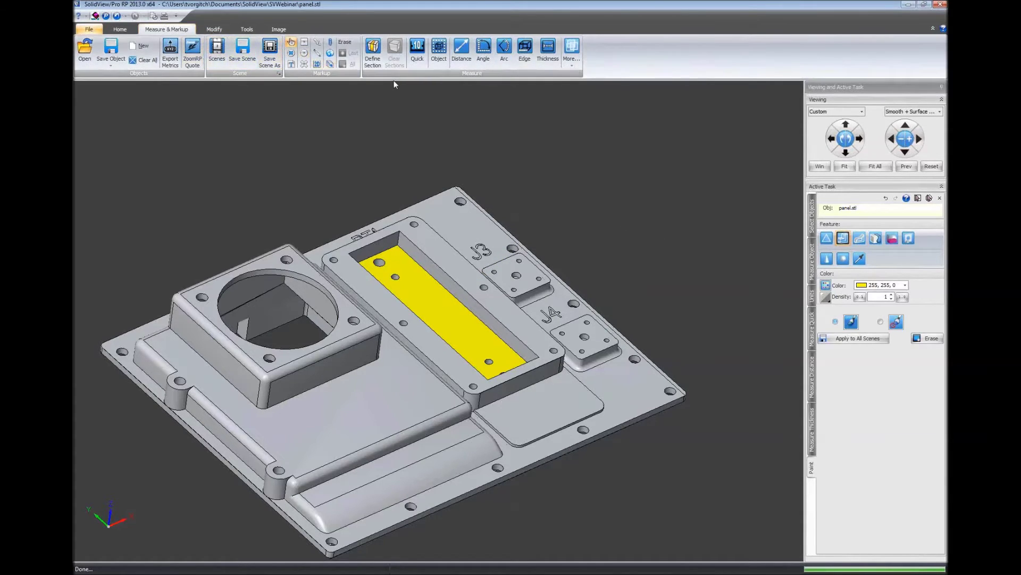
- Define a Y Axis section through the panel, show only its positive side, and move the plane to a magnitude of about 0.748
{"action": "left_click", "coordinate": [376, 59]}
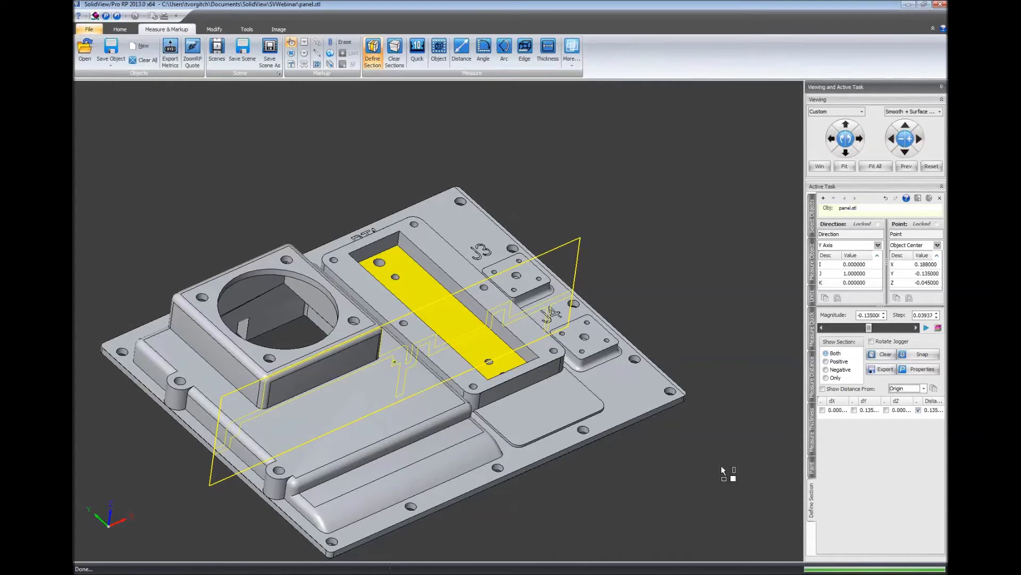
{"action": "left_click", "coordinate": [827, 362]}
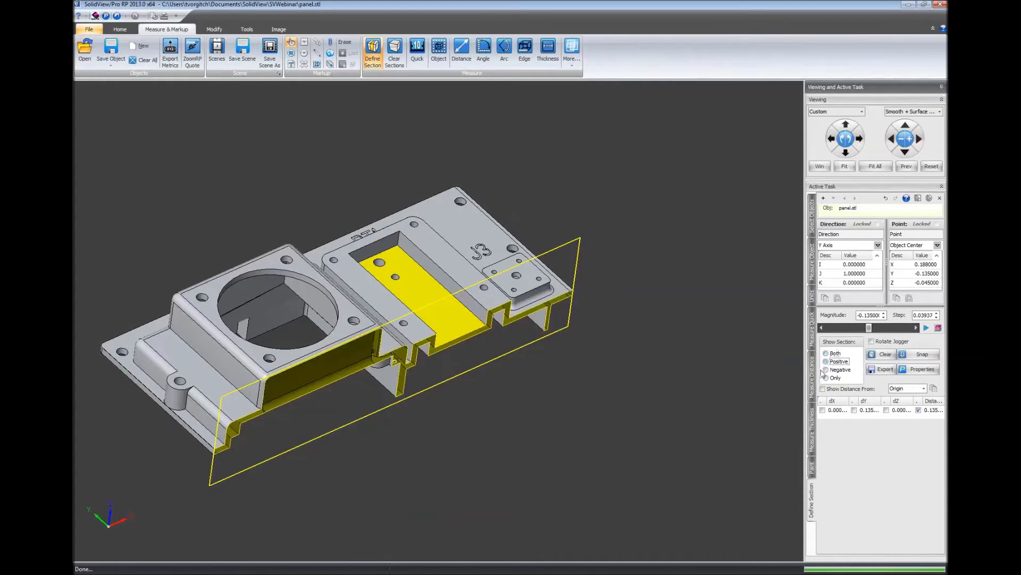
{"action": "left_click_drag", "start_coordinate": [524, 438], "coordinate": [277, 394]}
{"action": "left_click", "coordinate": [875, 331]}
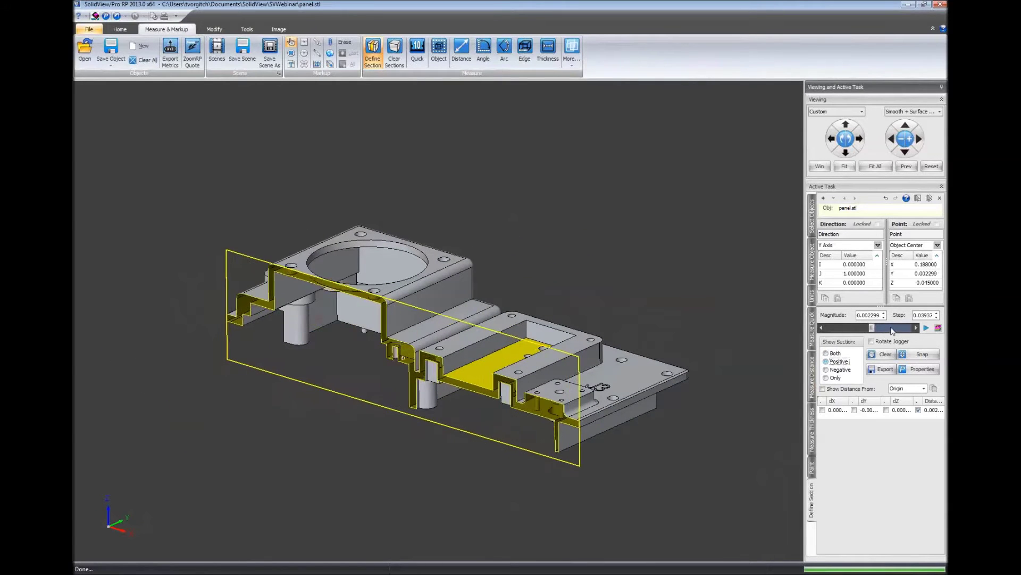
{"action": "left_click", "coordinate": [916, 328]}
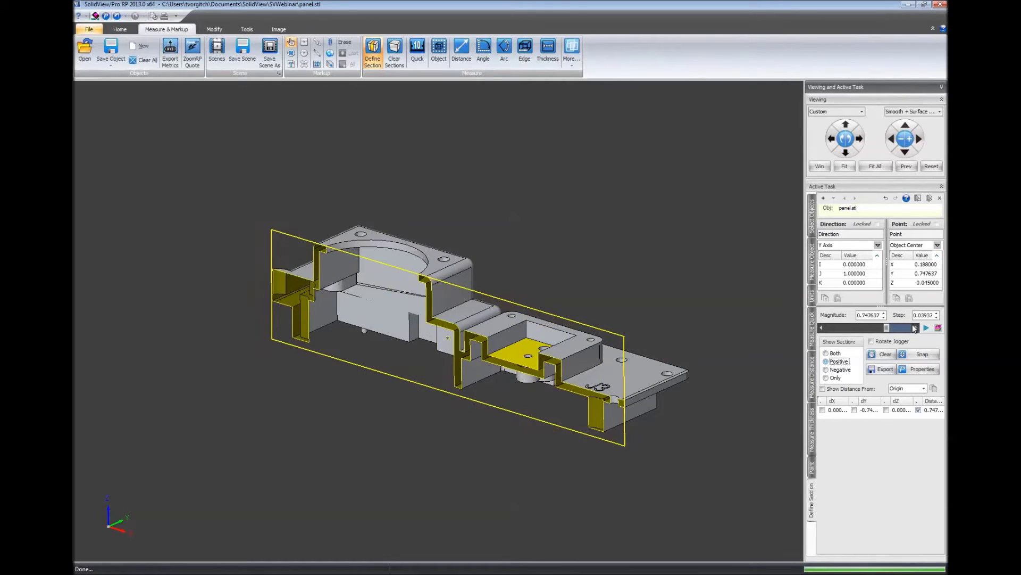
{"action": "mouse_move", "coordinate": [886, 328]}
{"action": "left_mouse_down"}
{"action": "mouse_move", "coordinate": [896, 329]}
{"action": "mouse_move", "coordinate": [887, 329]}
{"action": "left_mouse_up"}
- Measure the line-to-line distance between the two long edges of the downward rib in the section, using Triangle Edge for both
{"action": "left_click", "coordinate": [461, 50]}
{"action": "middle_click_drag", "start_coordinate": [429, 446], "coordinate": [524, 398]}
{"action": "scroll", "coordinate": [430, 385], "scroll_direction": "up", "scroll_amount": 6}
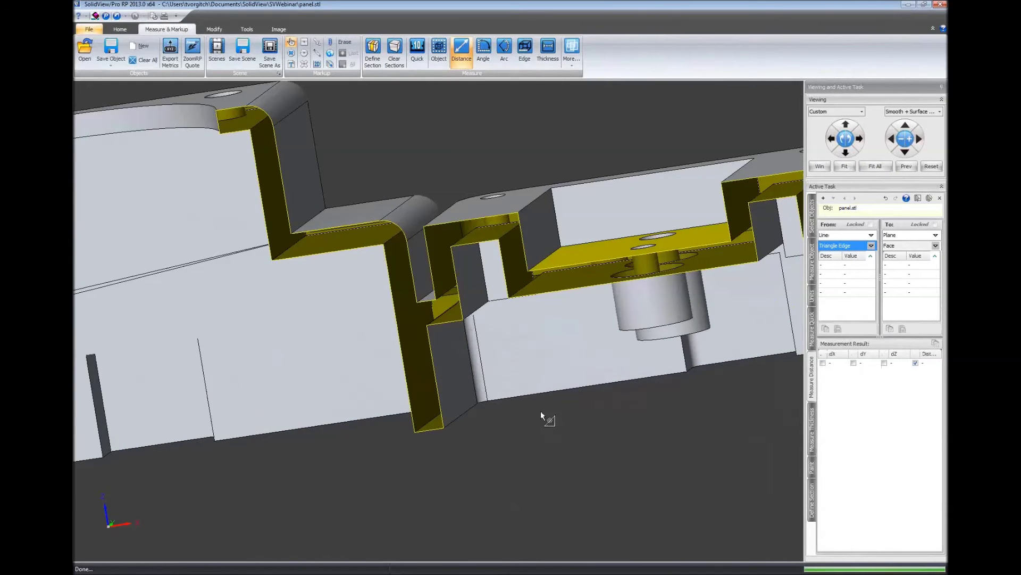
{"action": "middle_click_drag", "start_coordinate": [538, 398], "coordinate": [448, 386]}
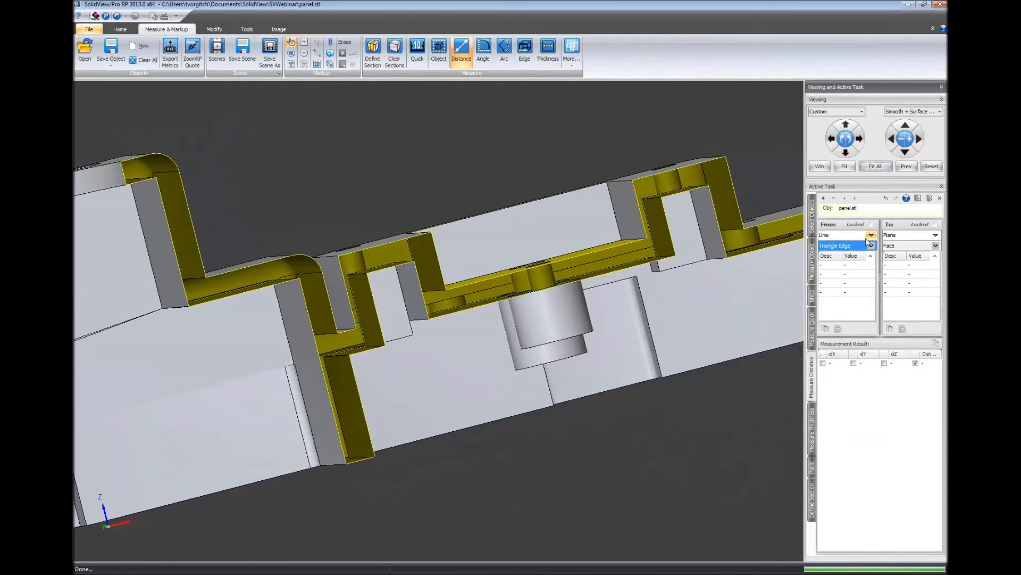
{"action": "left_click", "coordinate": [936, 235]}
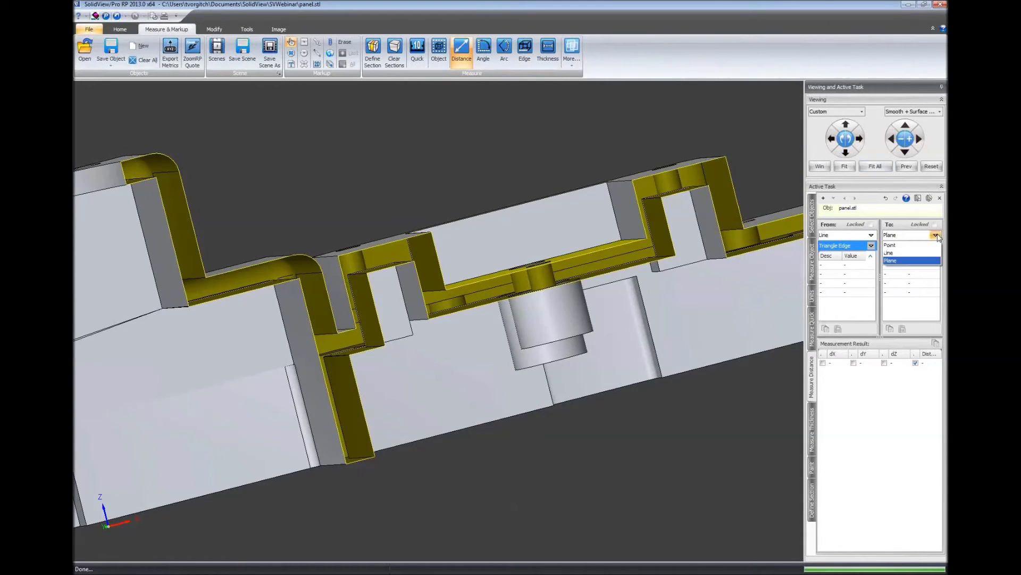
{"action": "left_click", "coordinate": [907, 253]}
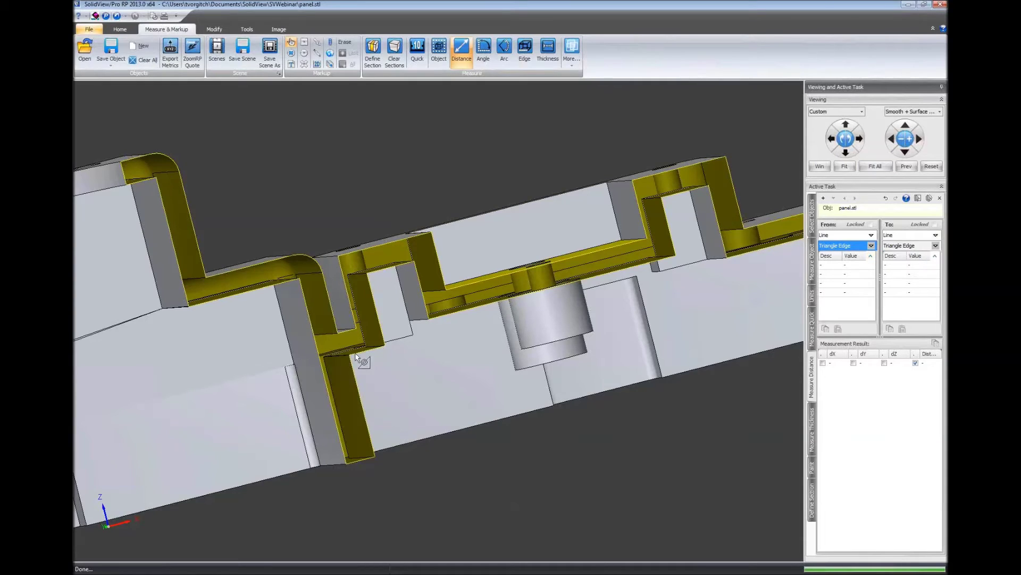
{"action": "left_click", "coordinate": [326, 383]}
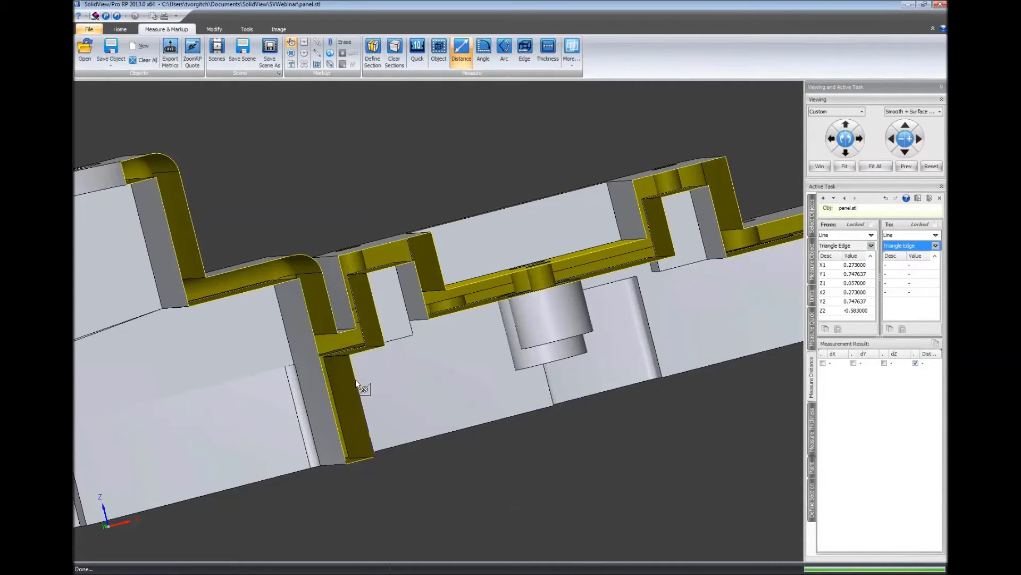
{"action": "left_click", "coordinate": [367, 457]}
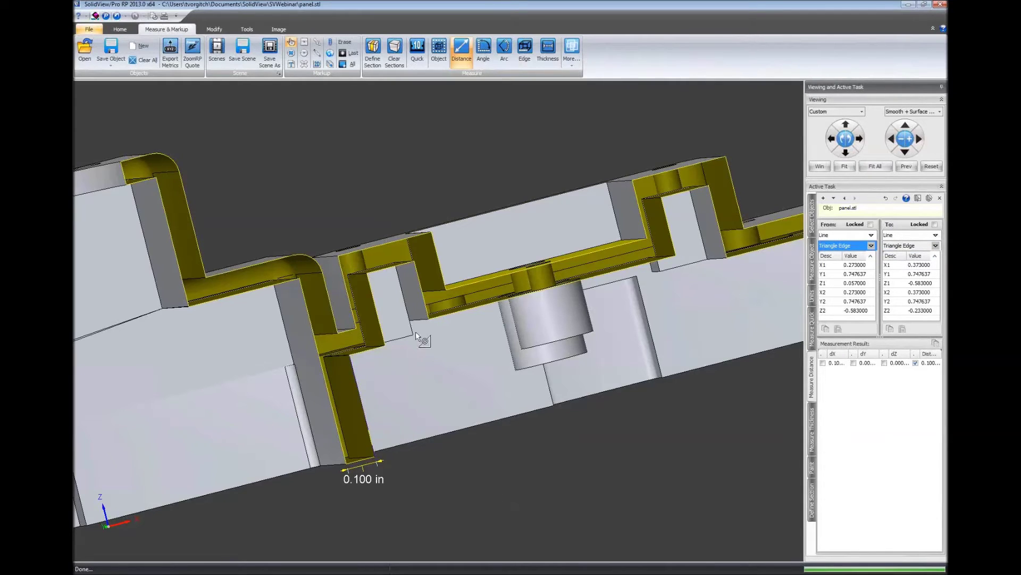
- Save the measured section view as Scene.6 and open the list of saved scenes
{"action": "left_click", "coordinate": [271, 58]}
{"action": "left_click", "coordinate": [222, 56]}
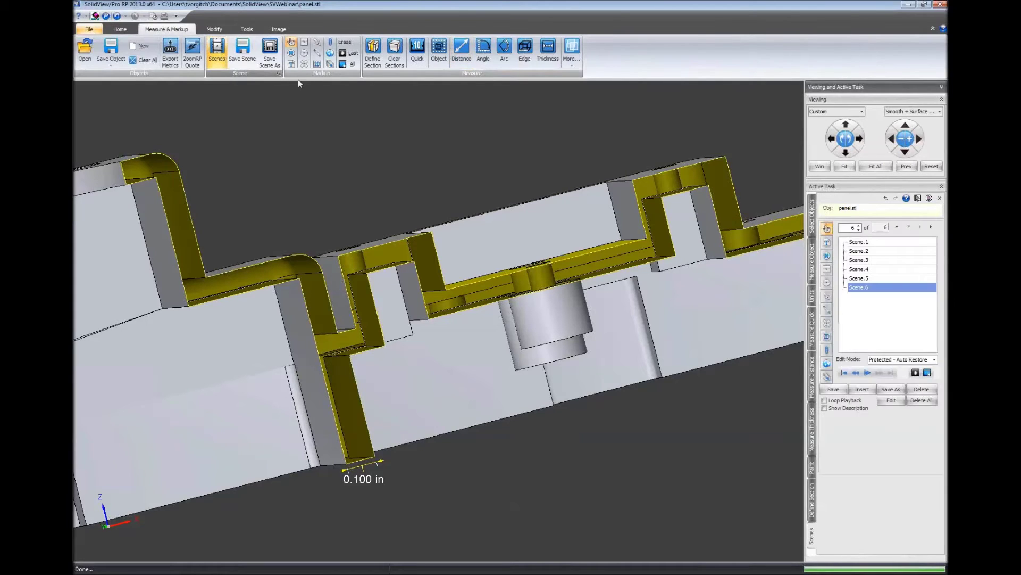
- Review the saved scenes by recalling Scene.2, Scene.3, Scene.5 and Scene.6
{"action": "left_click", "coordinate": [884, 251]}
{"action": "left_click", "coordinate": [883, 260]}
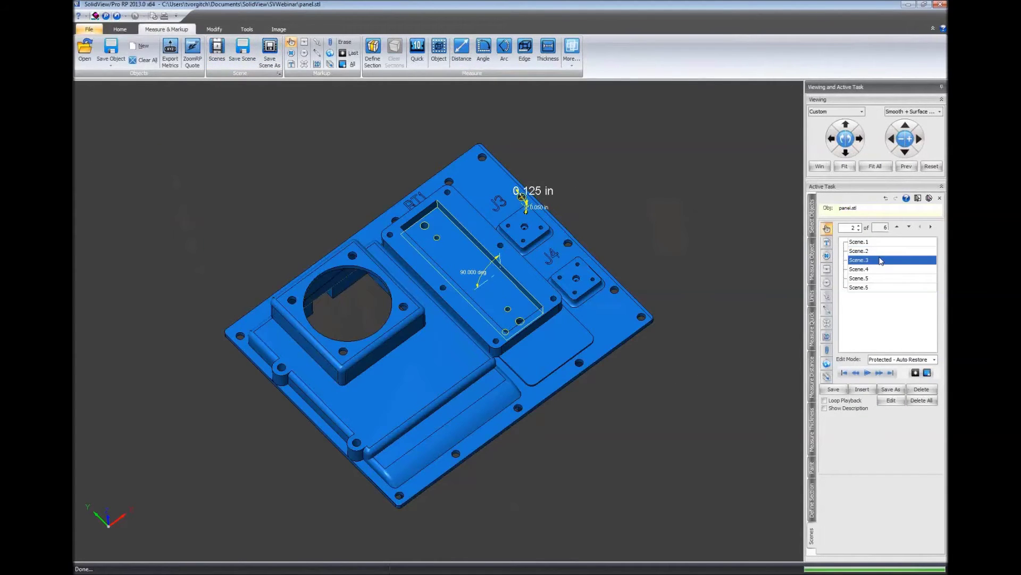
{"action": "left_click", "coordinate": [884, 277]}
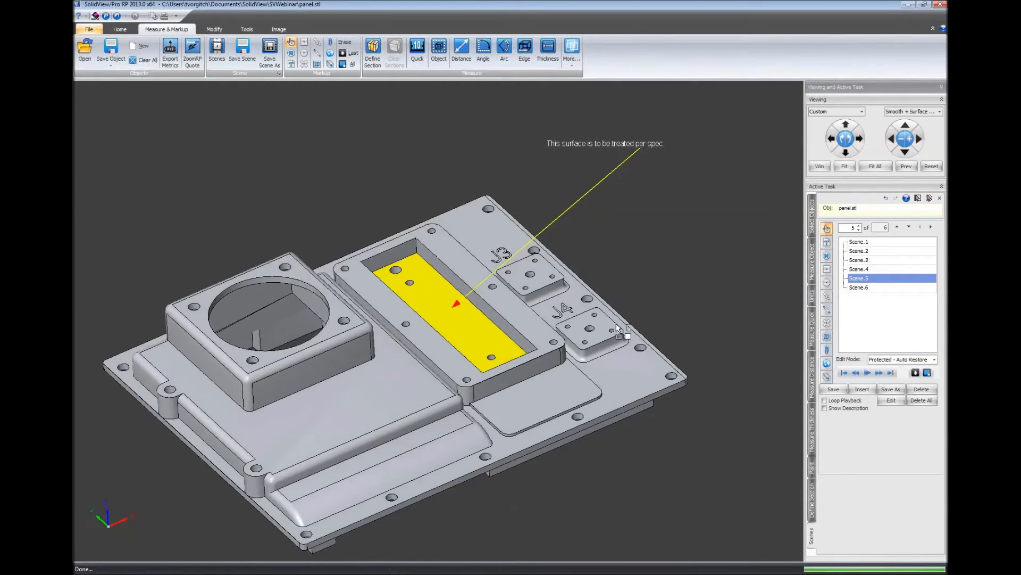
{"action": "left_click", "coordinate": [877, 287]}
{"action": "mouse_move", "coordinate": [495, 295]}
{"action": "middle_mouse_down"}
{"action": "mouse_move", "coordinate": [532, 338]}
{"action": "mouse_move", "coordinate": [591, 285]}
{"action": "mouse_move", "coordinate": [496, 293]}
{"action": "middle_mouse_up"}
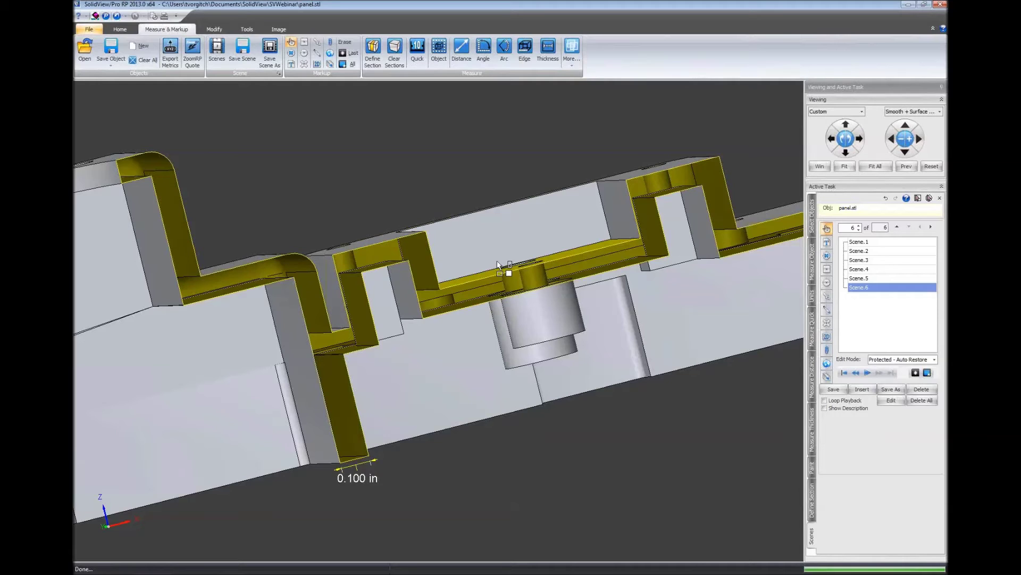
- Start a new document without saving the changes to panel.stl, and open base.stl
{"action": "left_click", "coordinate": [141, 46]}
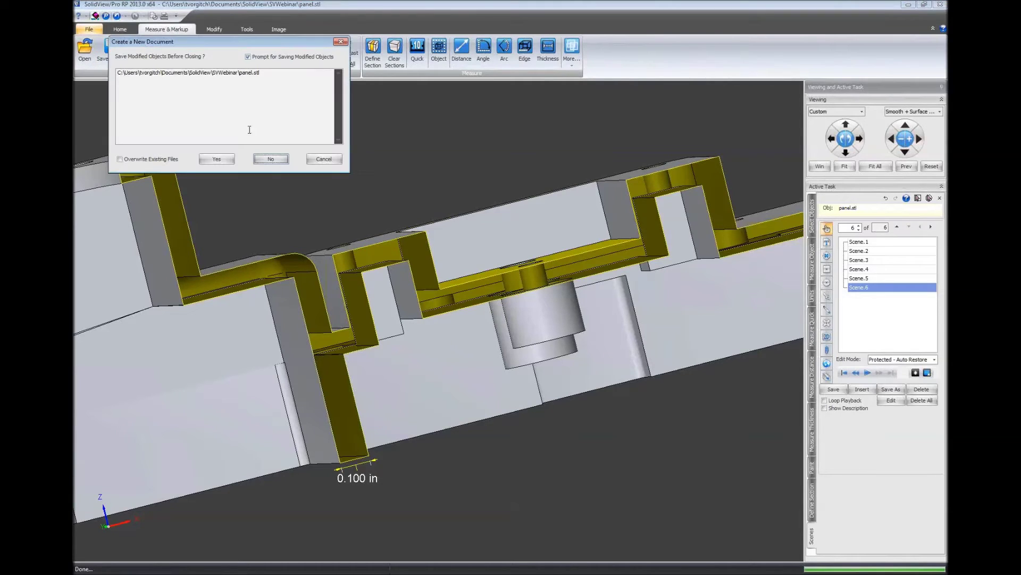
{"action": "left_click", "coordinate": [271, 159]}
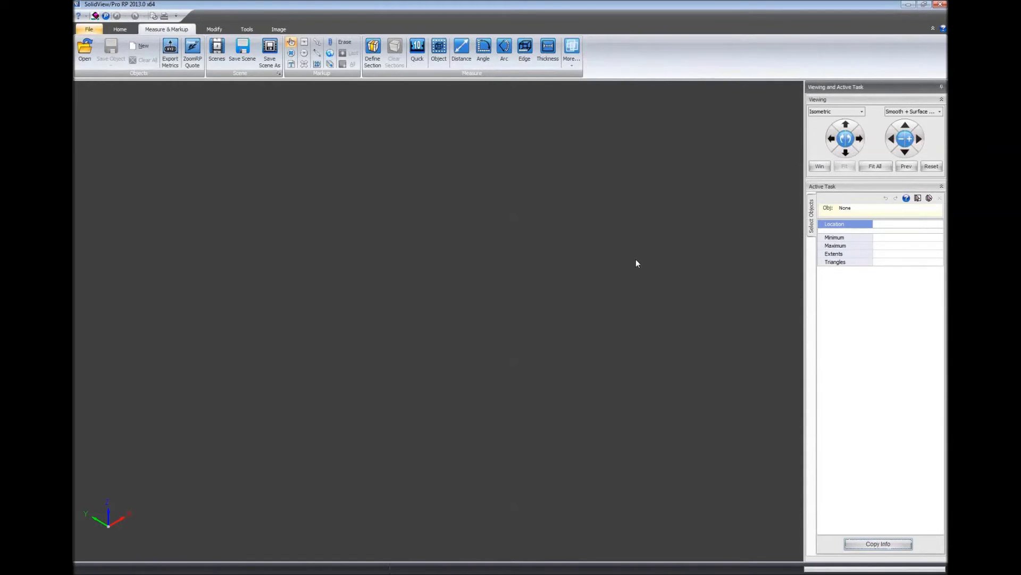
{"action": "left_click", "coordinate": [600, 392]}
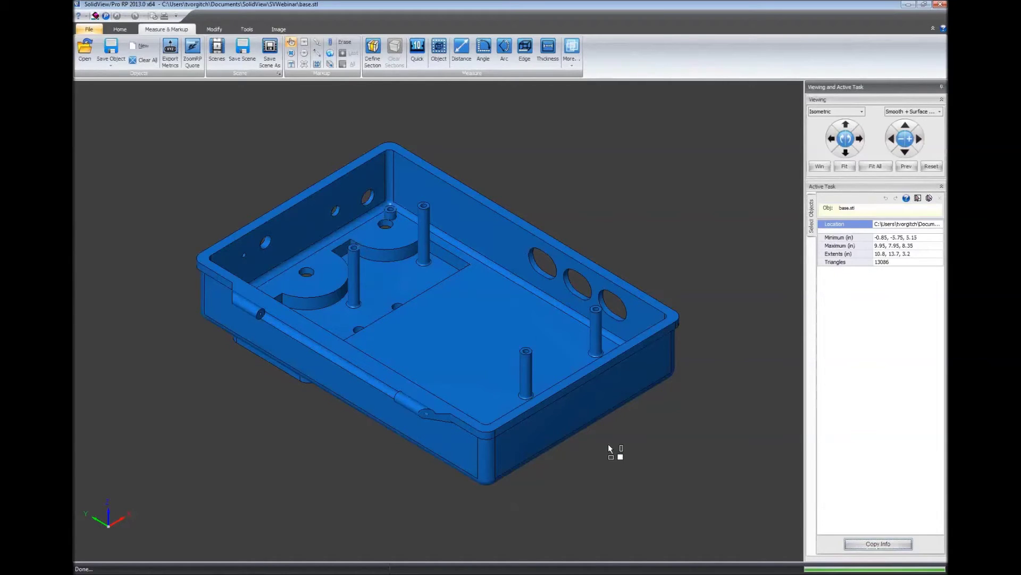
- Run Mold Analysis on base.stl at a 3 degree minimum draft angle, including vertical surfaces and undercuts
{"action": "left_click", "coordinate": [248, 30]}
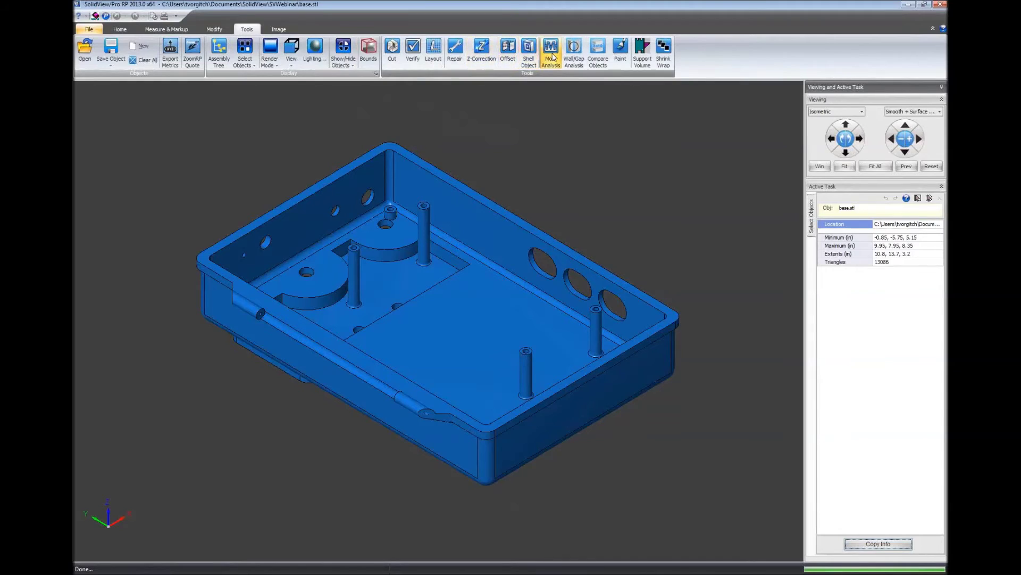
{"action": "left_click", "coordinate": [552, 53]}
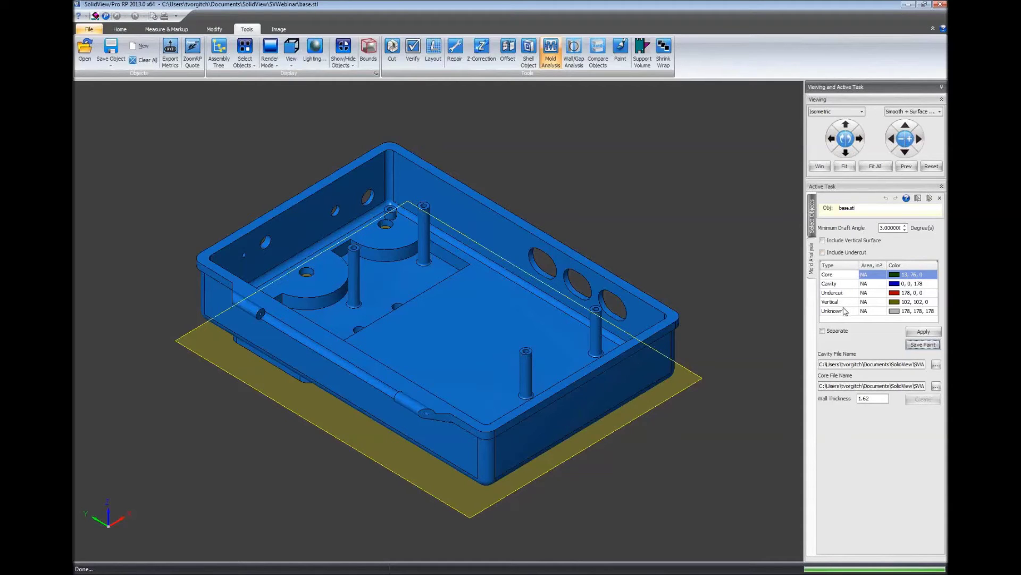
{"action": "left_click", "coordinate": [823, 241]}
{"action": "left_click", "coordinate": [823, 252]}
{"action": "left_click", "coordinate": [925, 335]}
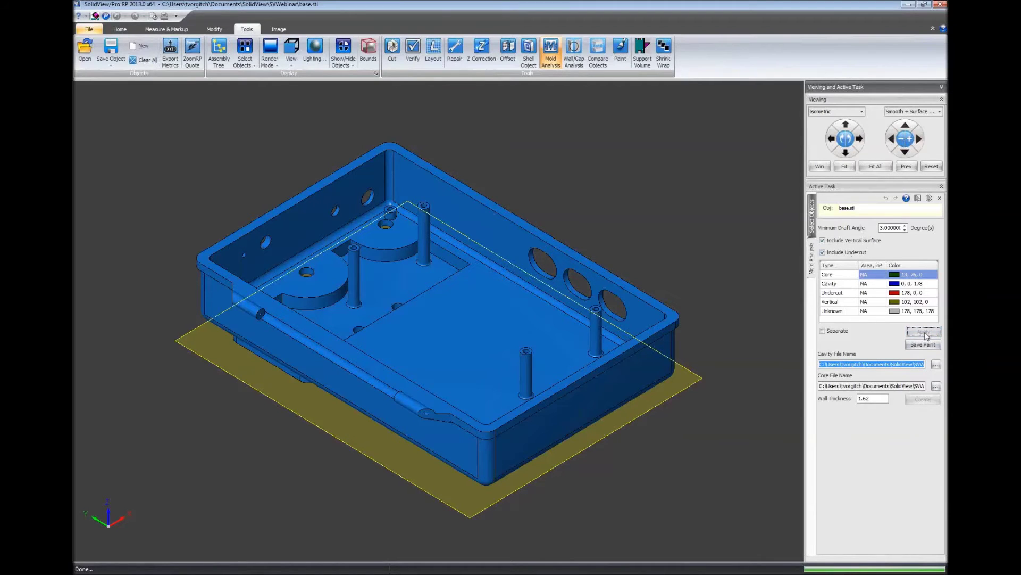
- Inspect the color-coded mold analysis from several angles and save the view as the JPEG image Scene-1.jpg in the SVWebinar folder
{"action": "left_click_drag", "start_coordinate": [639, 335], "coordinate": [401, 365]}
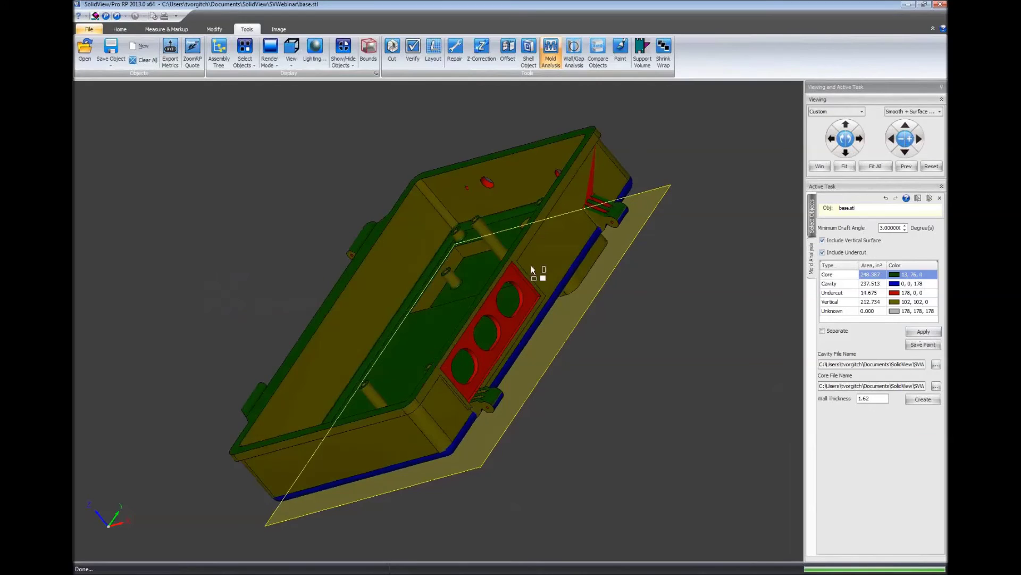
{"action": "left_click_drag", "start_coordinate": [350, 389], "coordinate": [320, 403]}
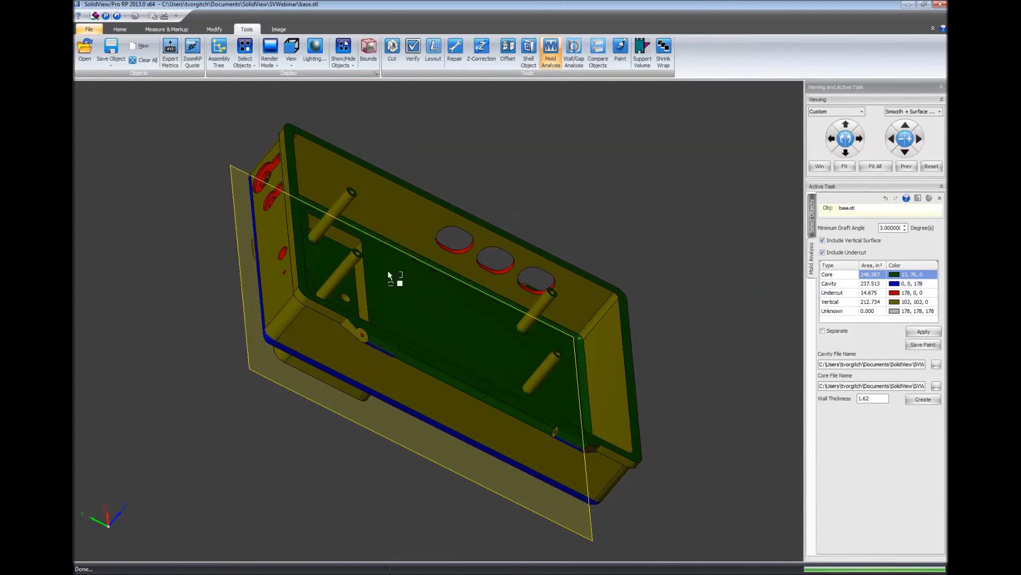
{"action": "left_click_drag", "start_coordinate": [489, 333], "coordinate": [613, 282]}
{"action": "left_click_drag", "start_coordinate": [520, 342], "coordinate": [560, 296]}
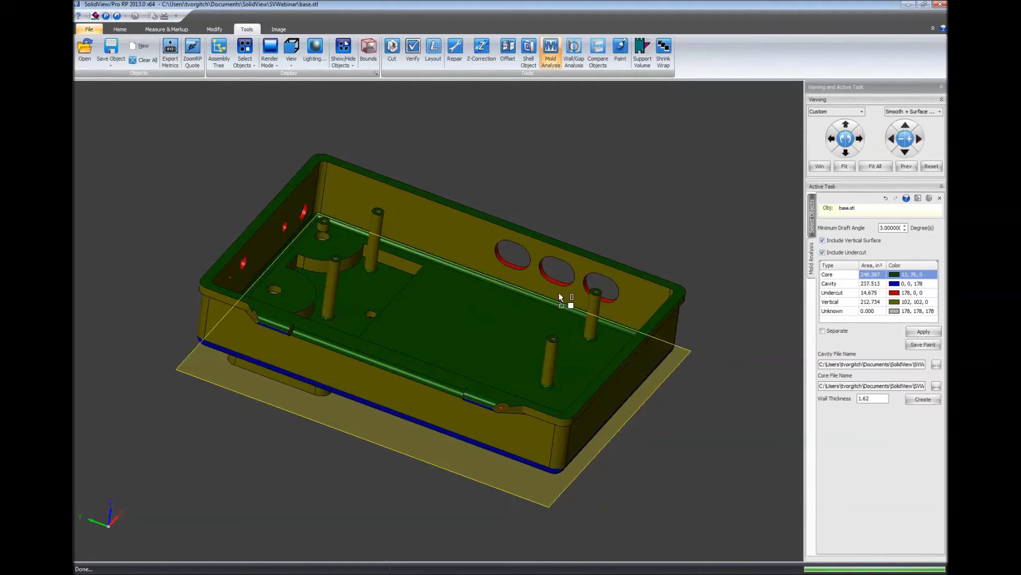
{"action": "left_click_drag", "start_coordinate": [611, 285], "coordinate": [627, 333]}
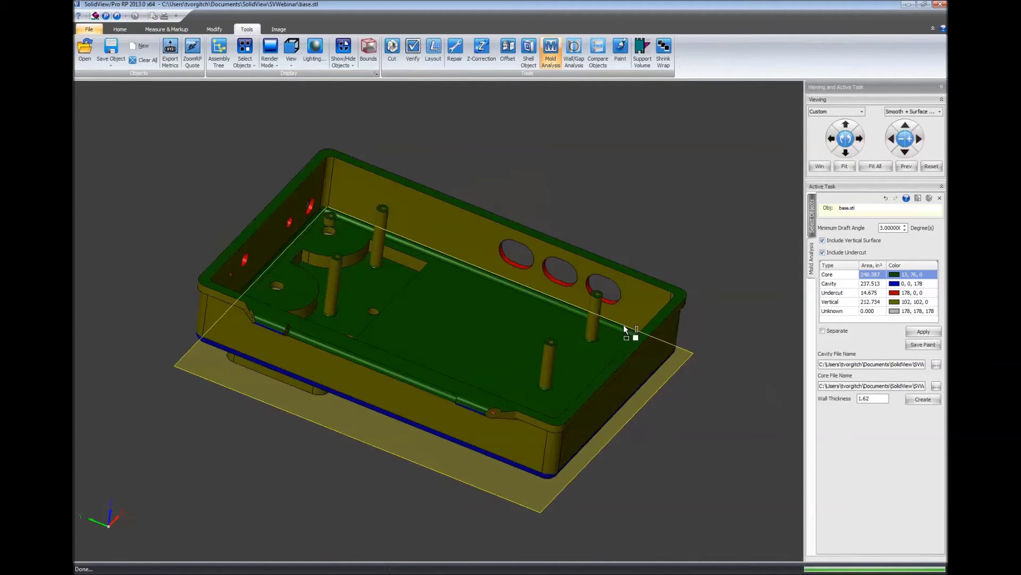
{"action": "right_click", "coordinate": [580, 201]}
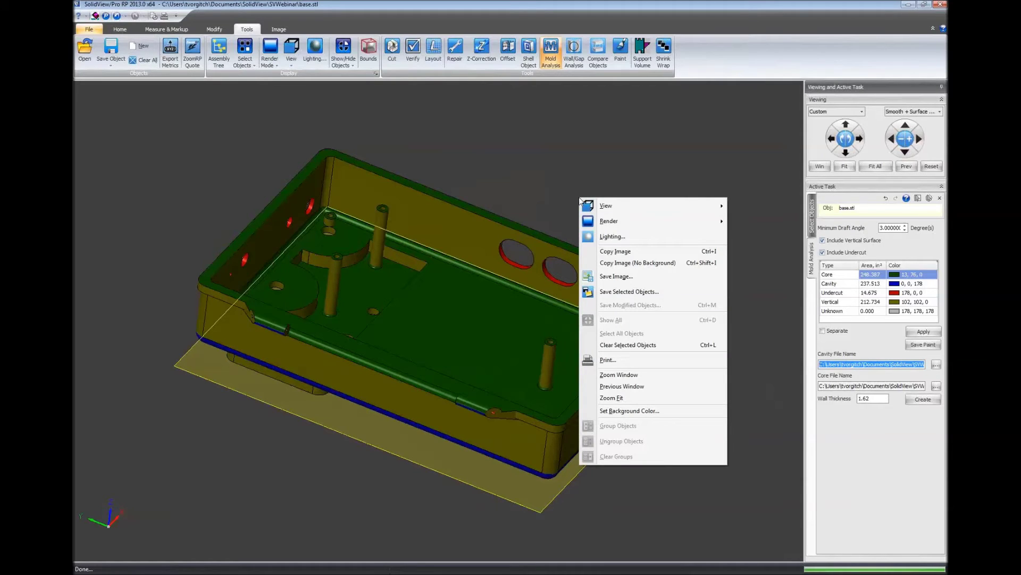
{"action": "left_click", "coordinate": [616, 276]}
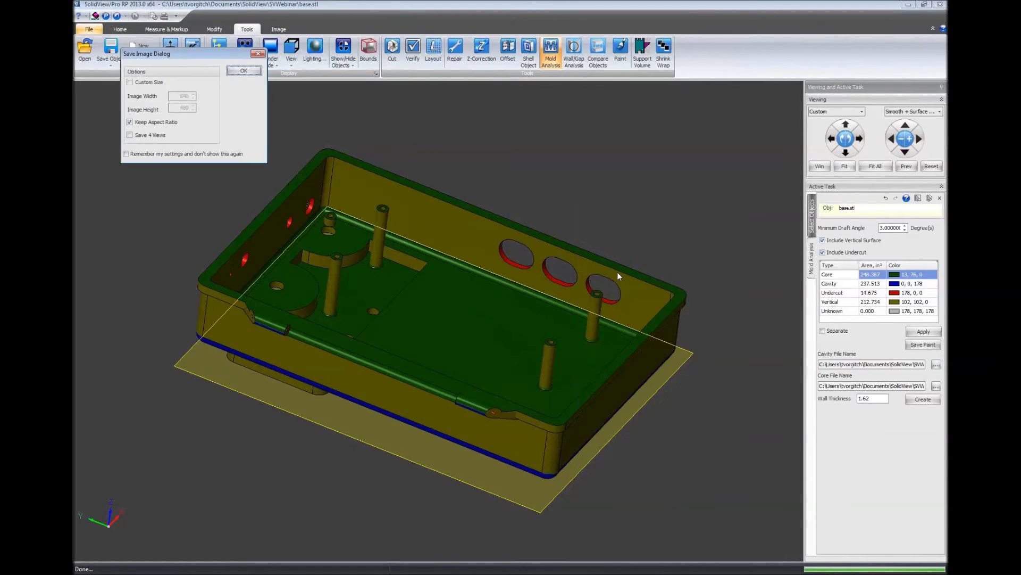
{"action": "left_click", "coordinate": [251, 72]}
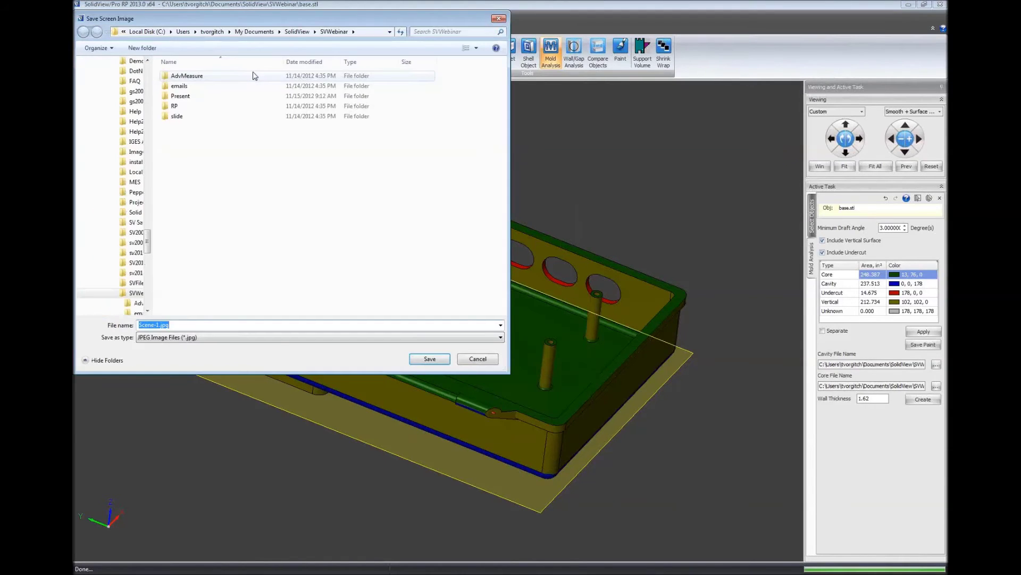
{"action": "left_click", "coordinate": [419, 354]}
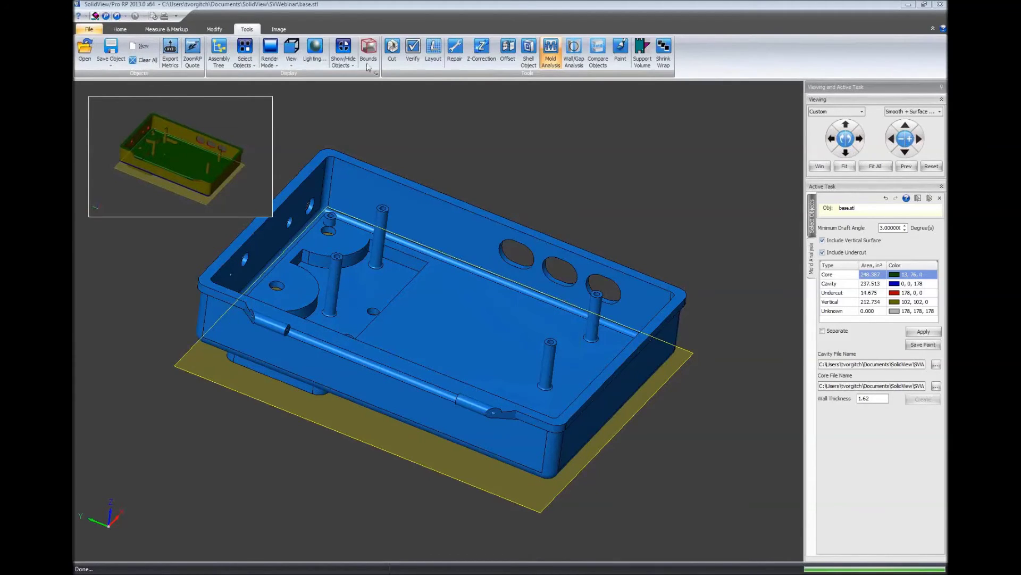
- Erase all markup from the base.stl view and load basev2.stl beside it
{"action": "left_click", "coordinate": [167, 28]}
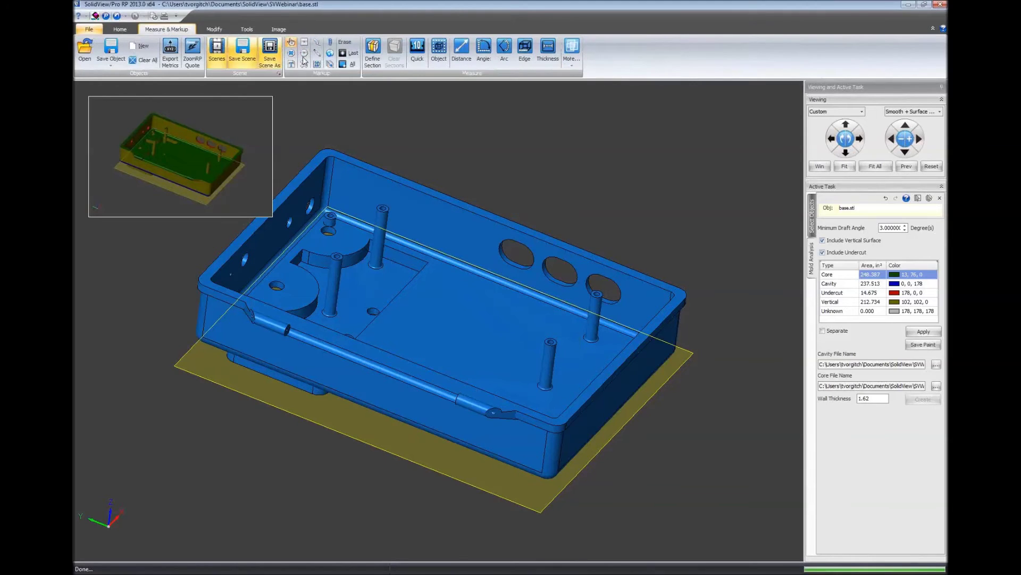
{"action": "left_click", "coordinate": [347, 64]}
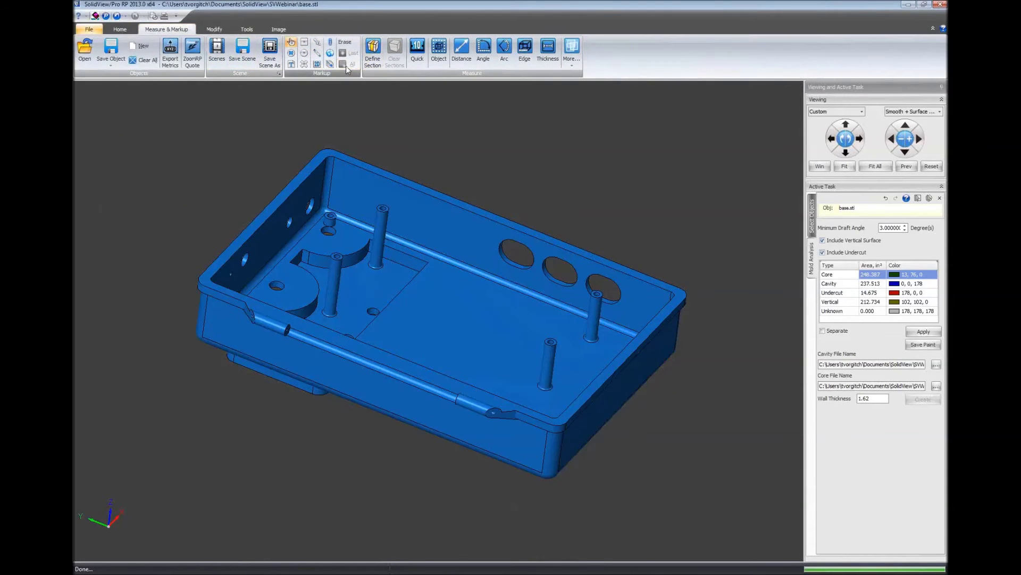
{"action": "left_click_drag", "start_coordinate": [685, 212], "coordinate": [639, 261]}
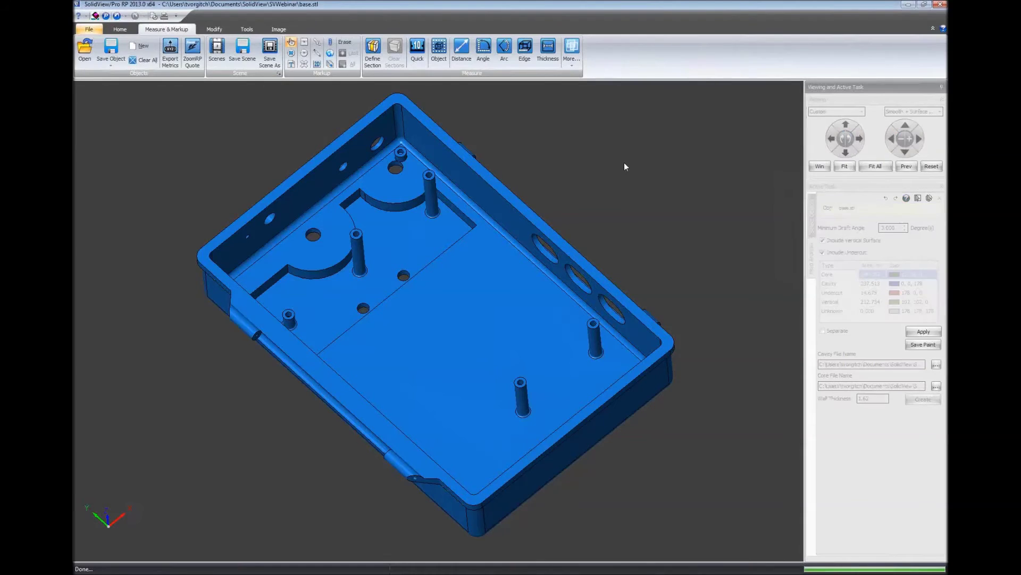
{"action": "left_click_drag", "start_coordinate": [563, 427], "coordinate": [383, 418]}
{"action": "left_click_drag", "start_coordinate": [672, 285], "coordinate": [672, 315]}
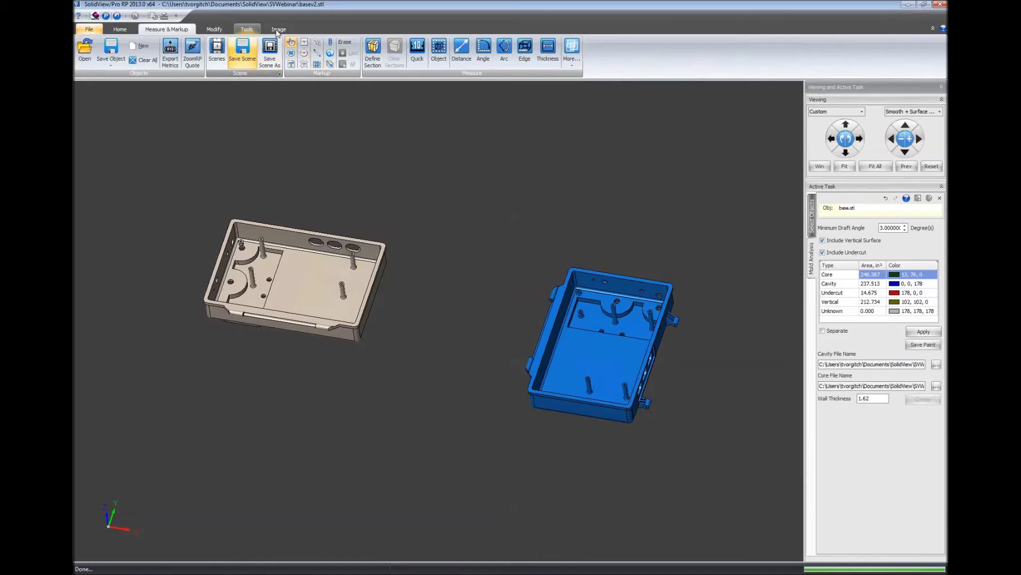
- Compare base.stl with basev2.stl by auto-aligning A to B and analyzing the differences, with results shown on B
{"action": "left_click", "coordinate": [247, 29]}
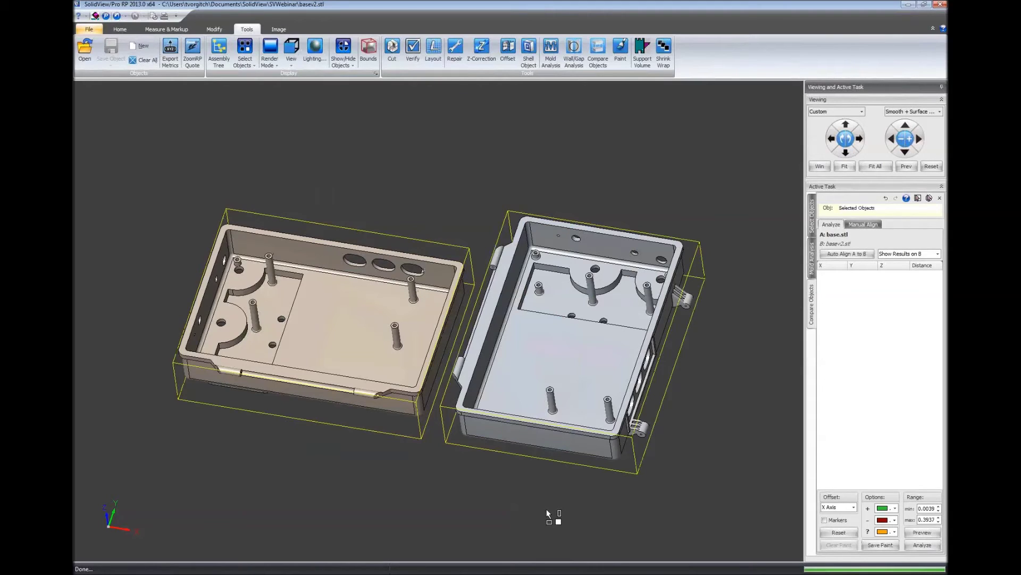
{"action": "left_click", "coordinate": [846, 254]}
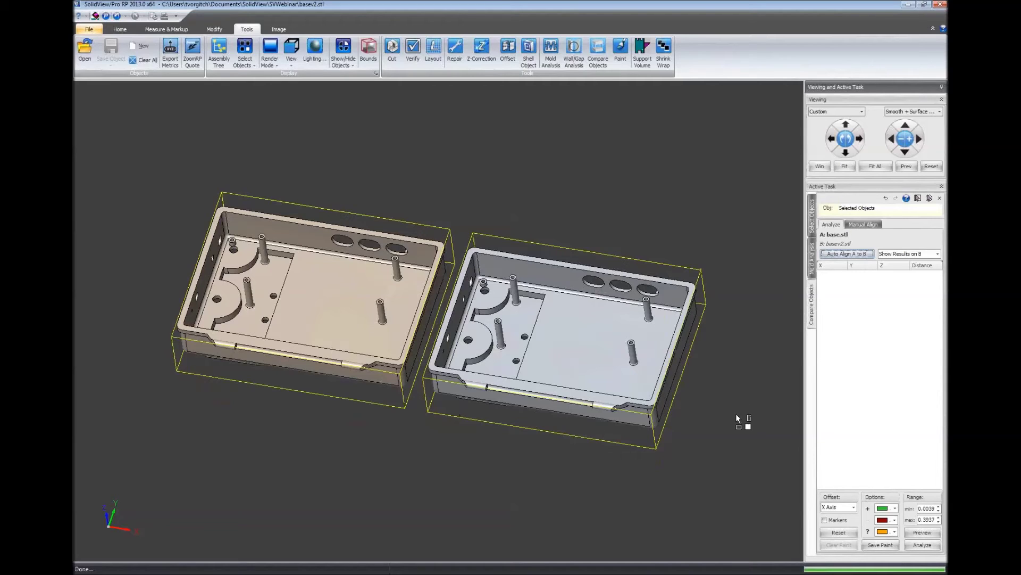
{"action": "left_click", "coordinate": [923, 545]}
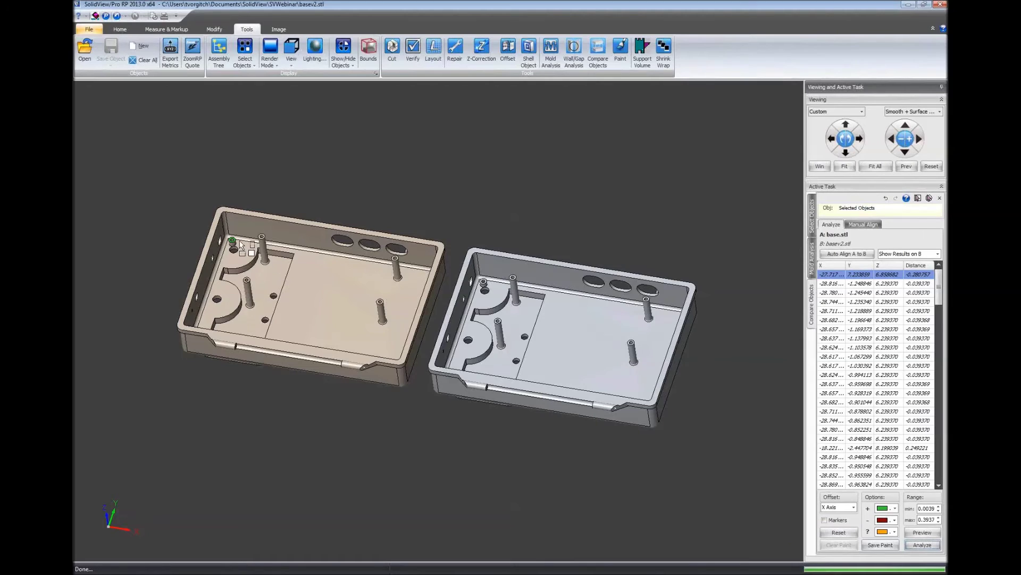
- Examine the green difference marks on the corner bosses of basev2.stl, comparing them with base.stl, and close the comparison
{"action": "scroll", "coordinate": [241, 244], "scroll_direction": "up", "scroll_amount": 3}
{"action": "scroll", "coordinate": [241, 244], "scroll_direction": "up", "scroll_amount": 5}
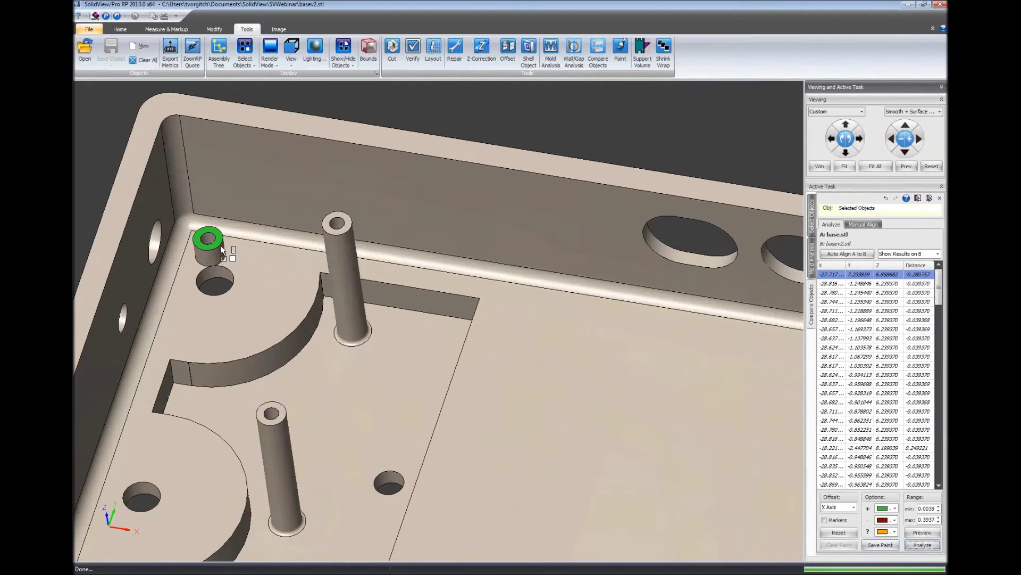
{"action": "scroll", "coordinate": [232, 271], "scroll_direction": "down", "scroll_amount": 6}
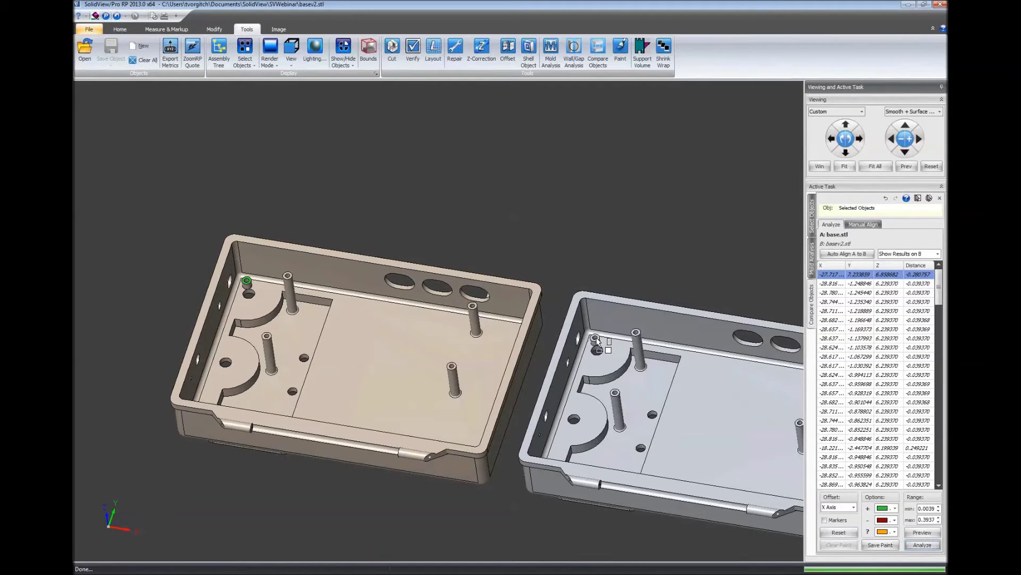
{"action": "middle_click_drag", "start_coordinate": [482, 332], "coordinate": [301, 326]}
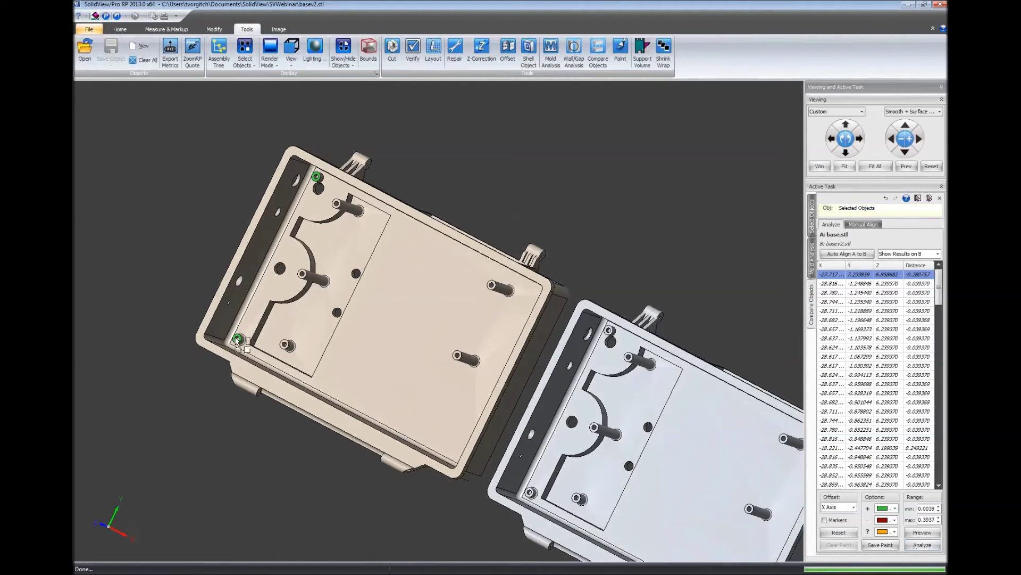
{"action": "middle_click_drag", "start_coordinate": [570, 463], "coordinate": [538, 433]}
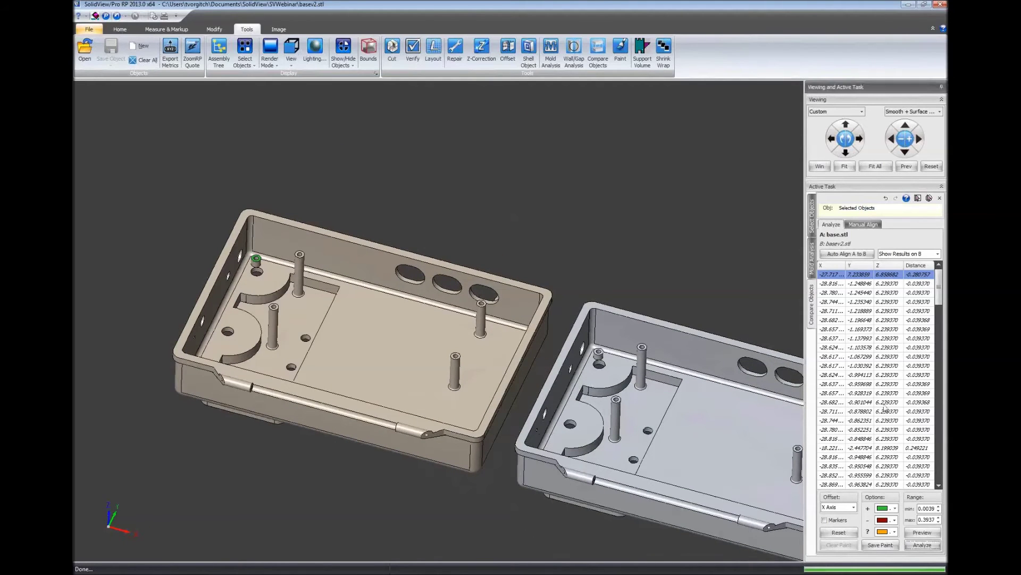
{"action": "left_click", "coordinate": [939, 198]}
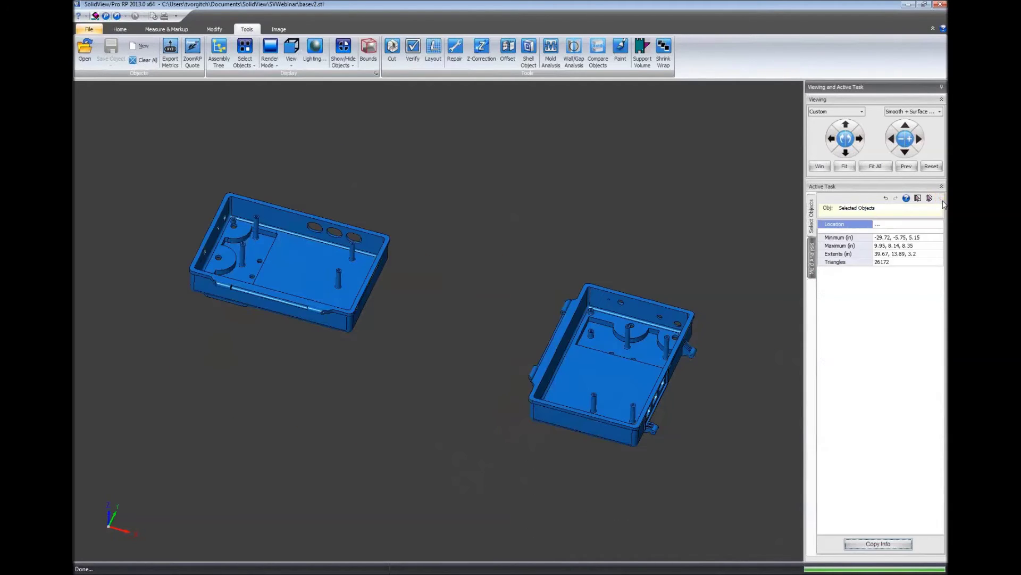
- Deselect the parts and use Quick measure for the distance from the short corner boss's top face to the floor face of basev2.stl
{"action": "left_click", "coordinate": [486, 277]}
{"action": "scroll", "coordinate": [273, 249], "scroll_direction": "up", "scroll_amount": 8}
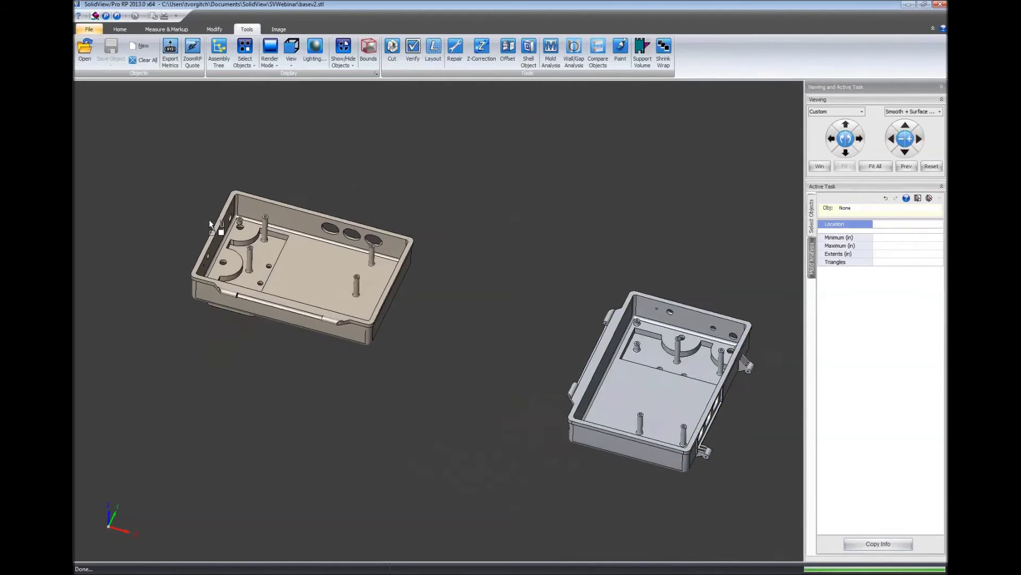
{"action": "scroll", "coordinate": [274, 248], "scroll_direction": "up", "scroll_amount": 2}
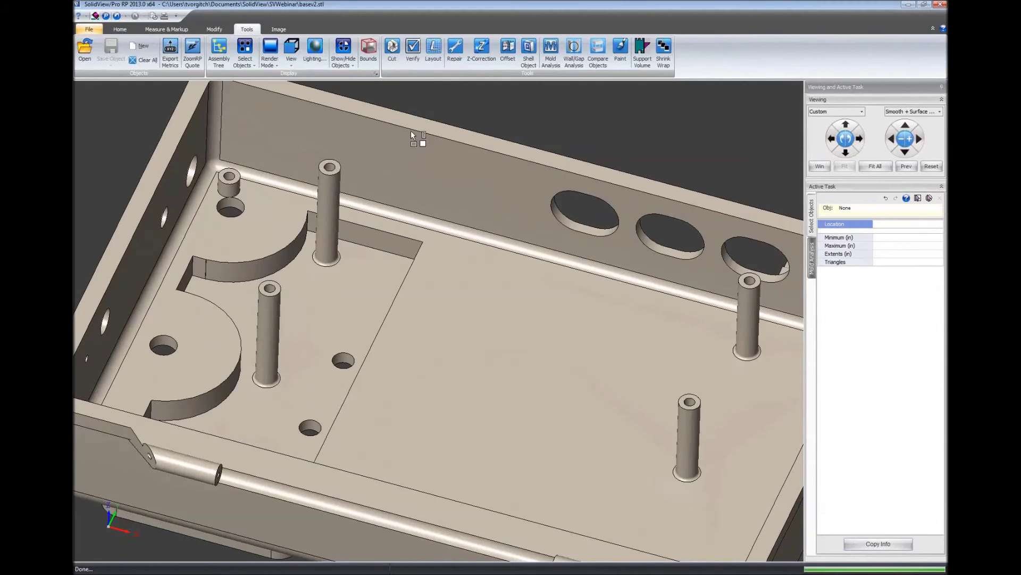
{"action": "left_click", "coordinate": [181, 30]}
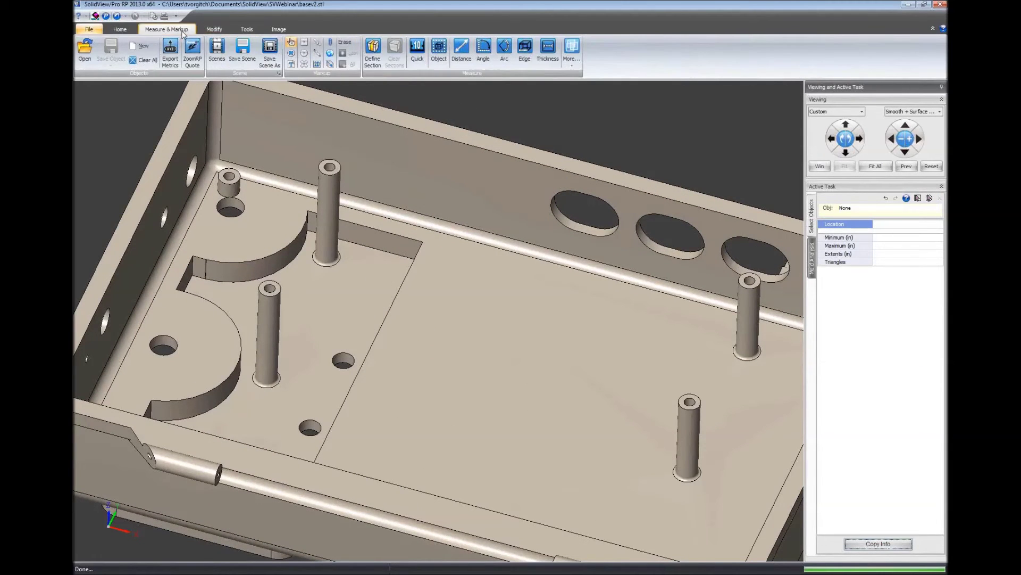
{"action": "left_click", "coordinate": [419, 53]}
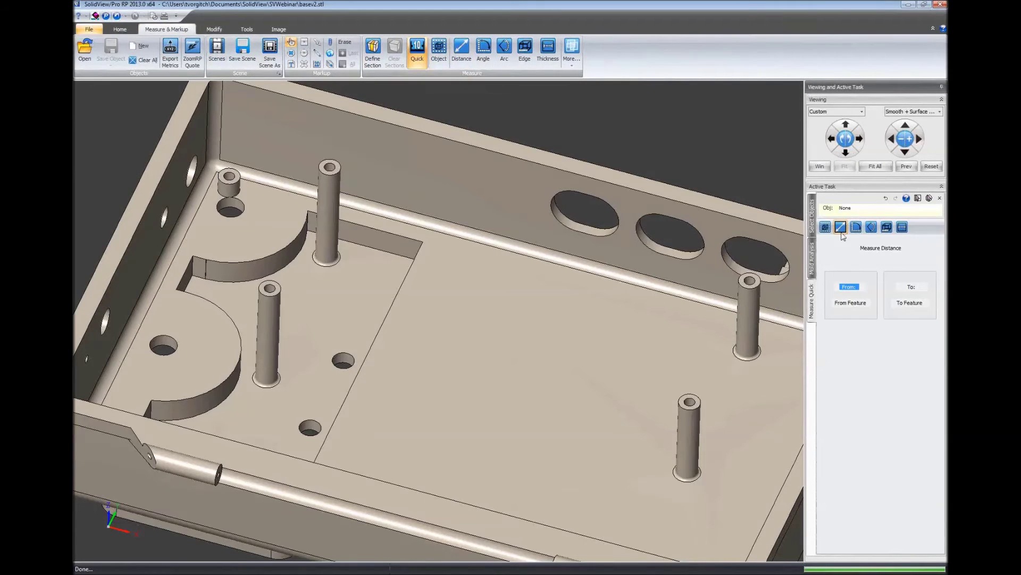
{"action": "left_click", "coordinate": [238, 179]}
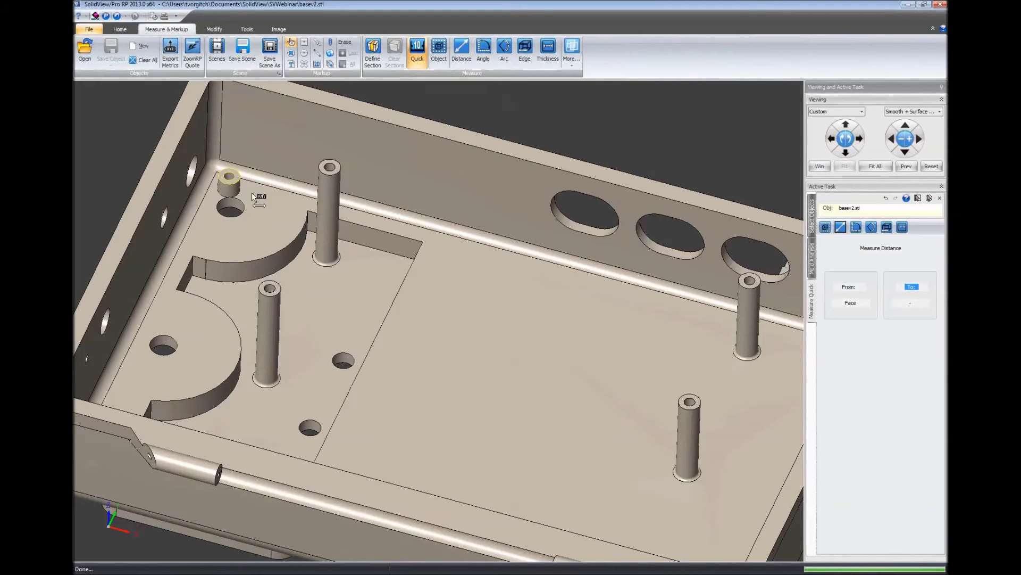
{"action": "left_click", "coordinate": [426, 319]}
- Try to measure the distance from the arc center of the other short corner boss to the floor face of basev2.stl
{"action": "middle_click_drag", "start_coordinate": [452, 357], "coordinate": [663, 105]}
{"action": "left_click", "coordinate": [609, 133]}
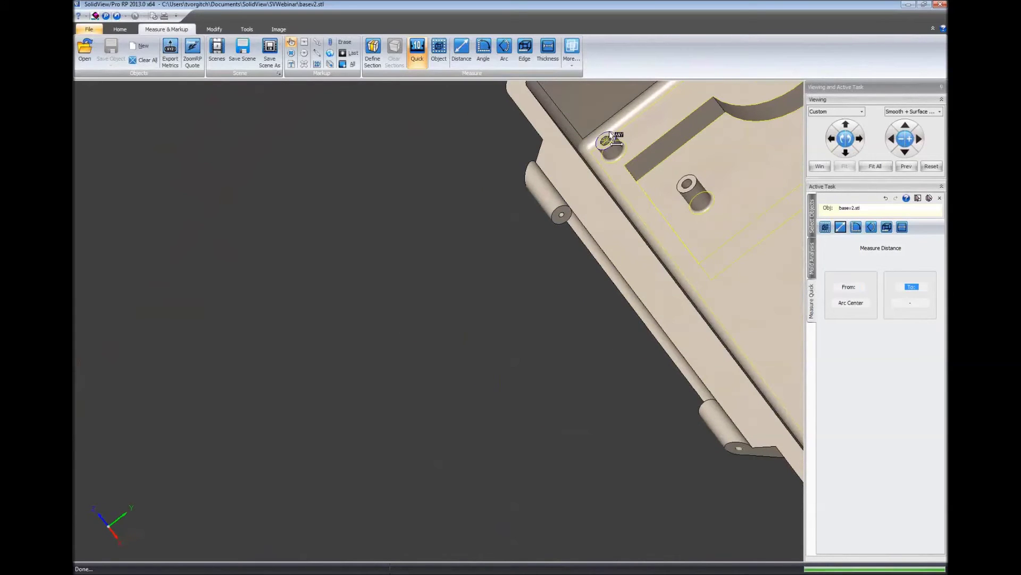
{"action": "left_click", "coordinate": [643, 139]}
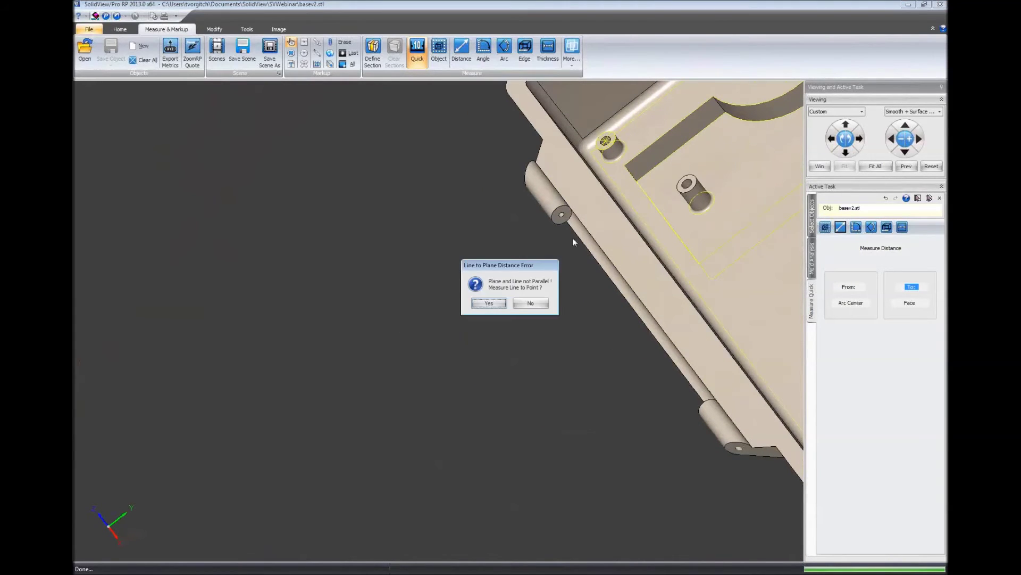
{"action": "left_click", "coordinate": [530, 302]}
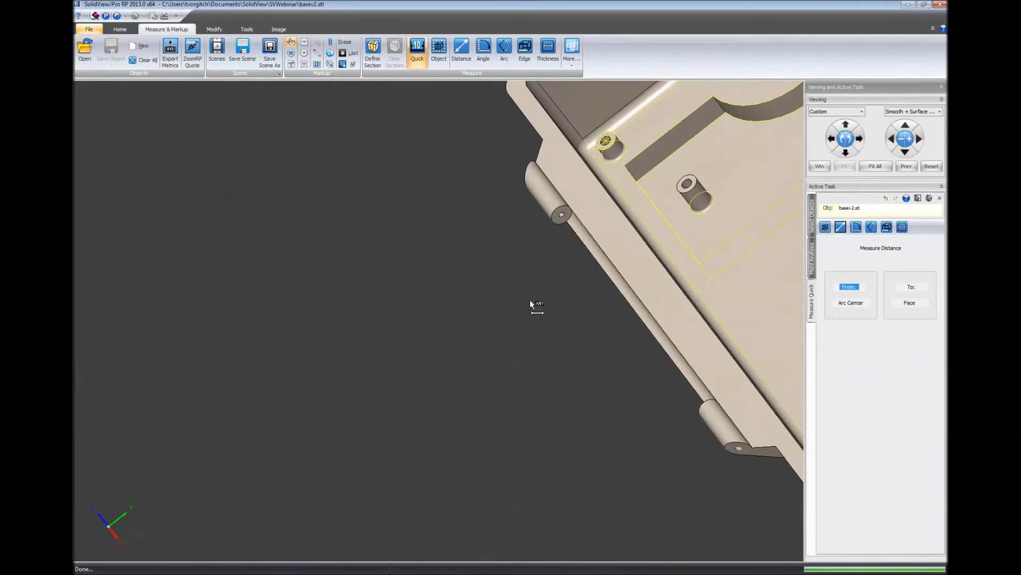
{"action": "left_click", "coordinate": [605, 139]}
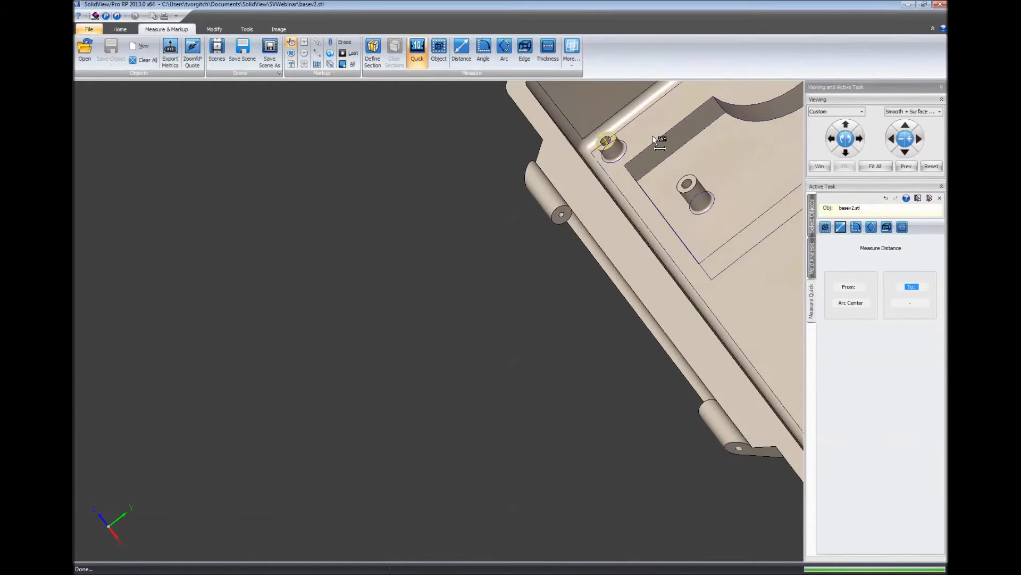
{"action": "left_click", "coordinate": [653, 140]}
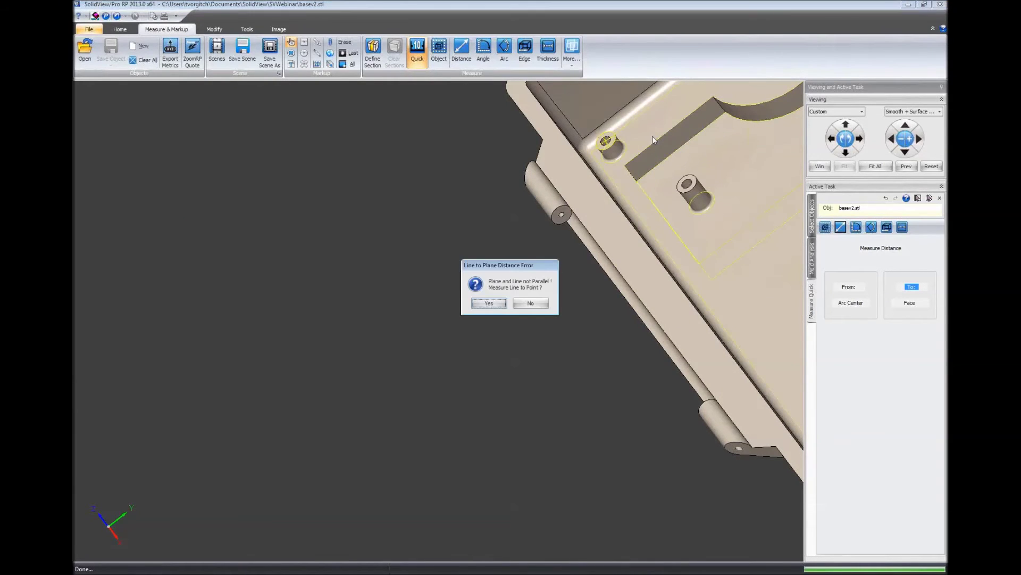
{"action": "left_click", "coordinate": [500, 301]}
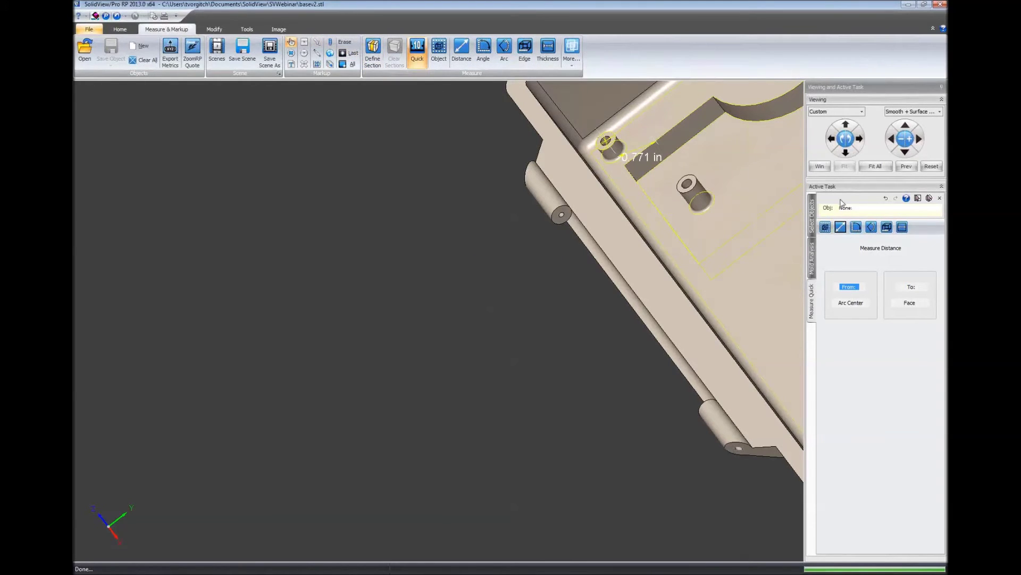
{"action": "left_click", "coordinate": [886, 198]}
- Measure the distance from the other short corner boss's top face to the floor face of basev2.stl with Quick measure
{"action": "left_click", "coordinate": [882, 166]}
{"action": "middle_click_drag", "start_coordinate": [444, 276], "coordinate": [585, 149]}
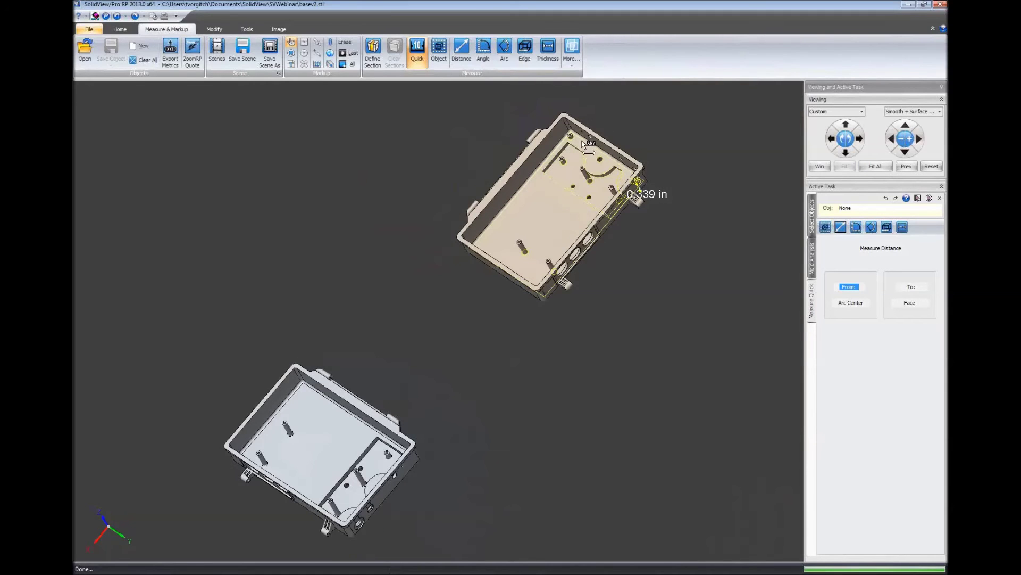
{"action": "scroll", "coordinate": [583, 141], "scroll_direction": "up", "scroll_amount": 10}
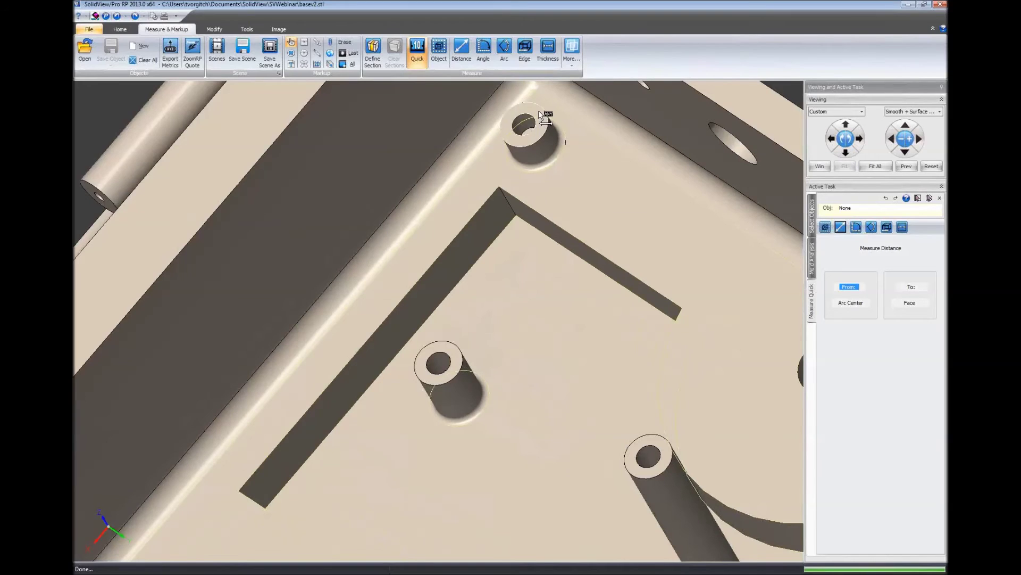
{"action": "mouse_move", "coordinate": [572, 180]}
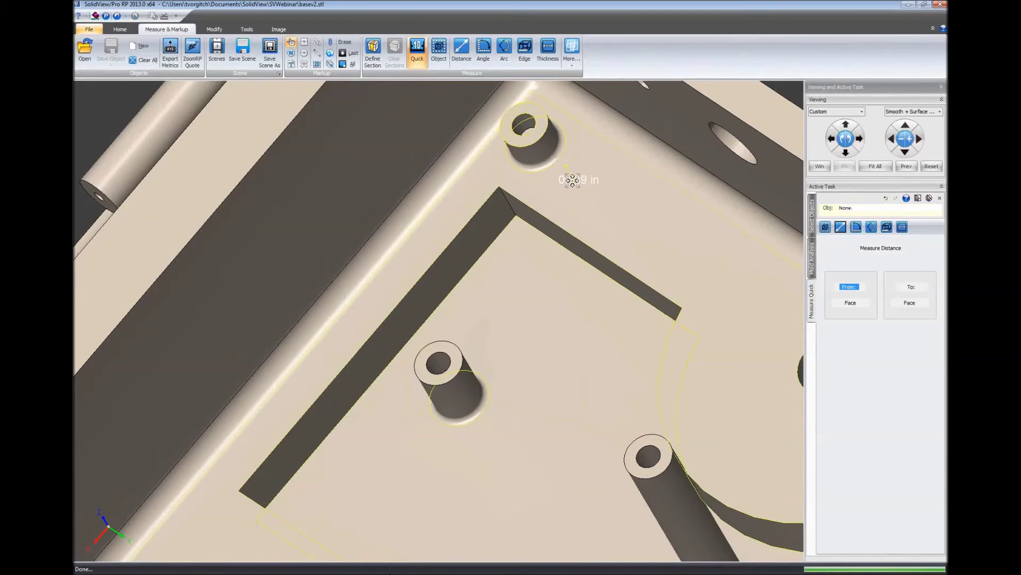
- Measure the distance from the short corner boss's top face to the floor face on base.stl and compare both parts' dimensions
{"action": "left_click", "coordinate": [876, 167]}
{"action": "middle_click_drag", "start_coordinate": [517, 367], "coordinate": [456, 310]}
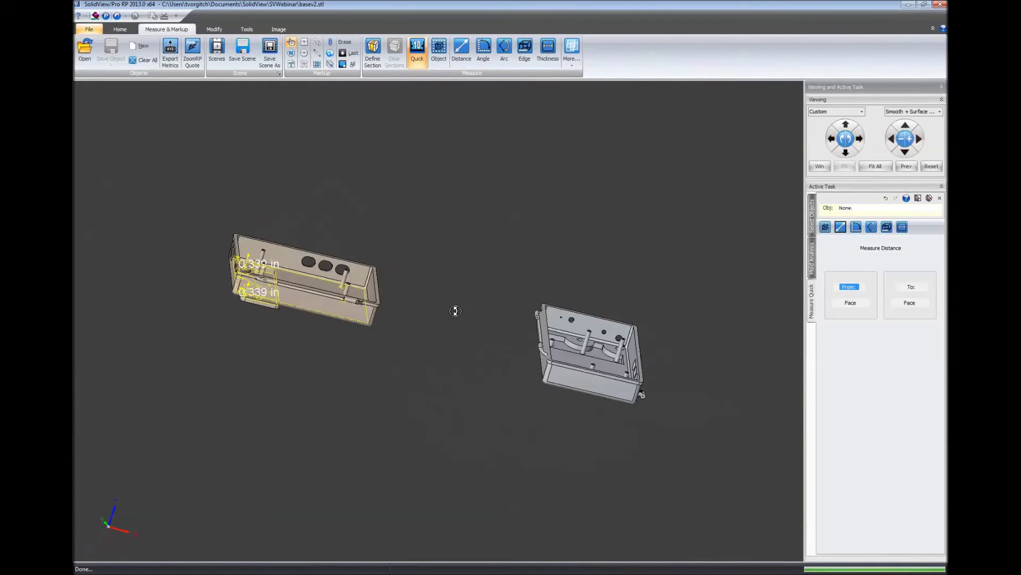
{"action": "middle_click_drag", "start_coordinate": [572, 419], "coordinate": [469, 319]}
{"action": "scroll", "coordinate": [589, 211], "scroll_direction": "up", "scroll_amount": 8}
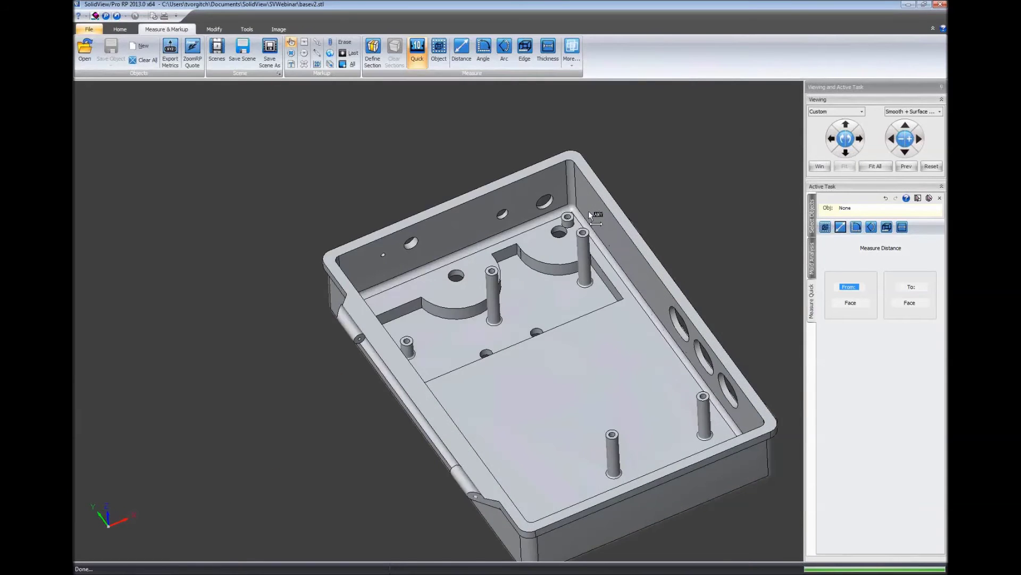
{"action": "scroll", "coordinate": [583, 226], "scroll_direction": "up", "scroll_amount": 1}
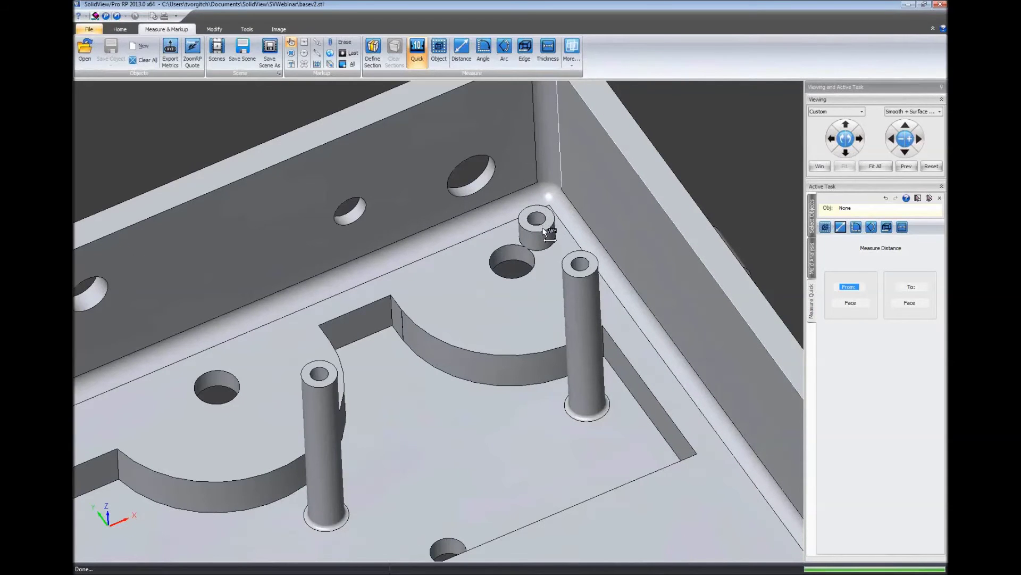
{"action": "left_click", "coordinate": [545, 230]}
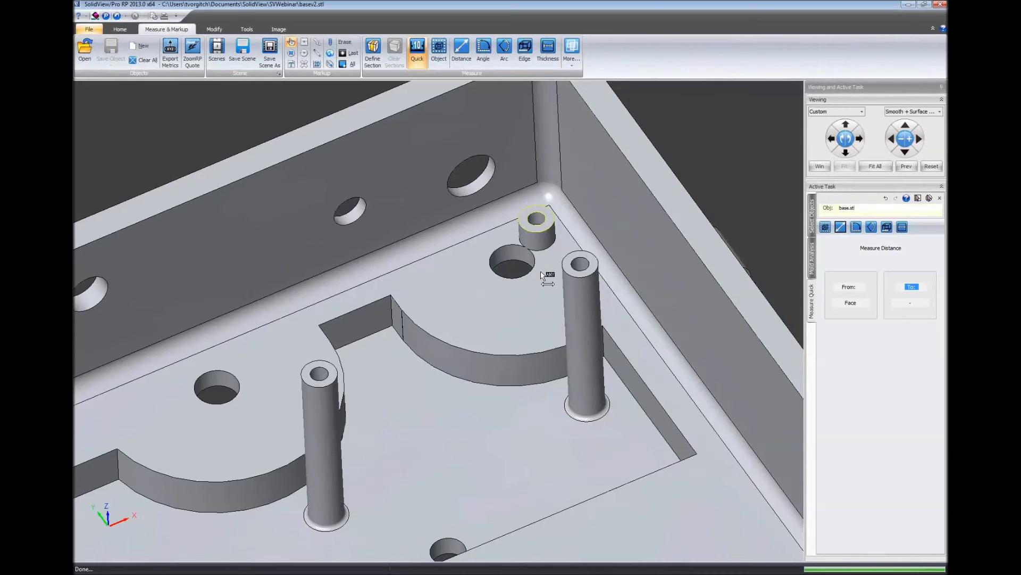
{"action": "left_click", "coordinate": [557, 310]}
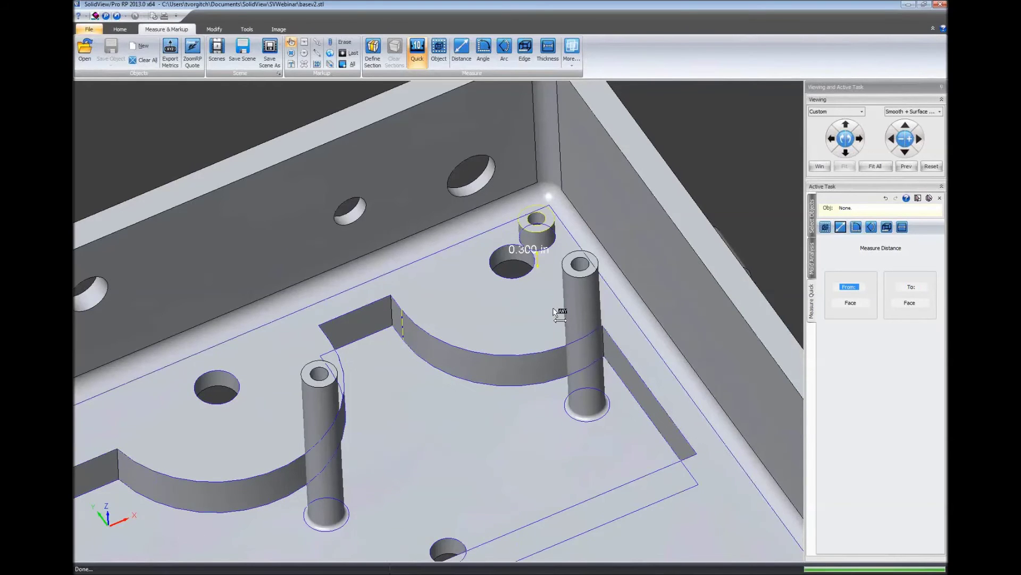
{"action": "scroll", "coordinate": [557, 307], "scroll_direction": "down", "scroll_amount": 6}
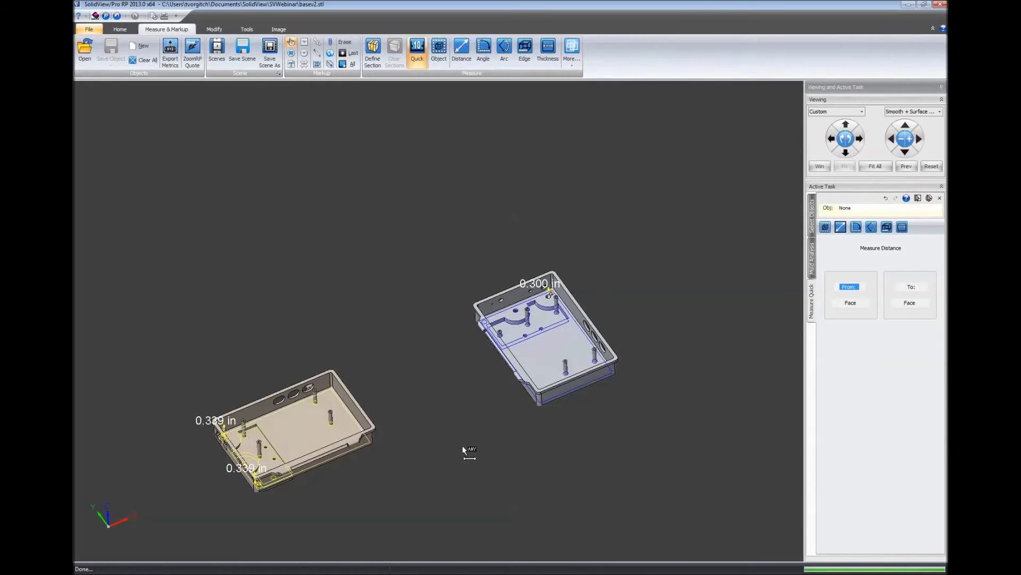
- Start a new document without saving base.stl and import the slide assembly 110qd-24-1.asm.1 with 0.1 mm chordal tolerance and merged entities
{"action": "left_click", "coordinate": [141, 46]}
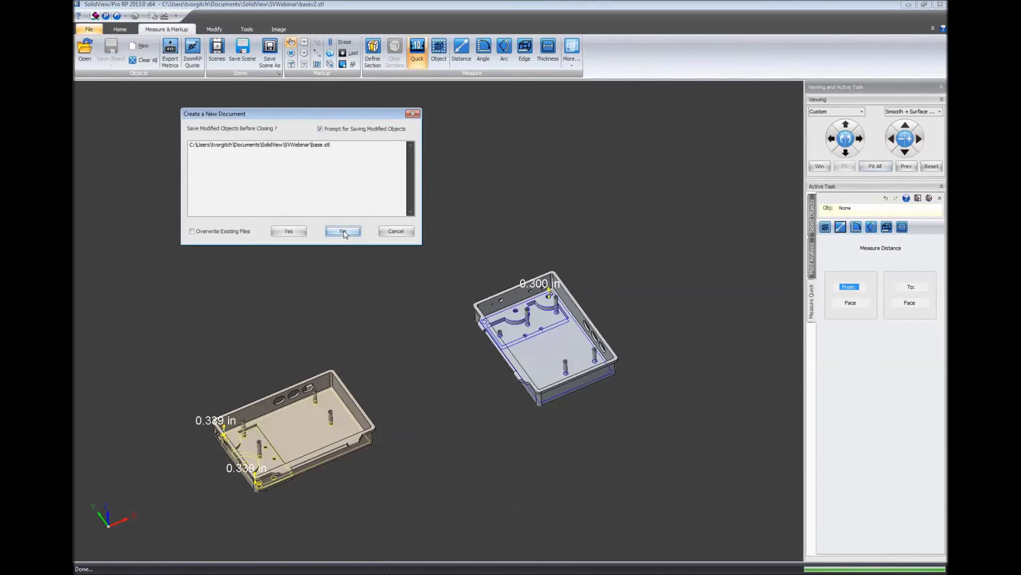
{"action": "left_click", "coordinate": [342, 231]}
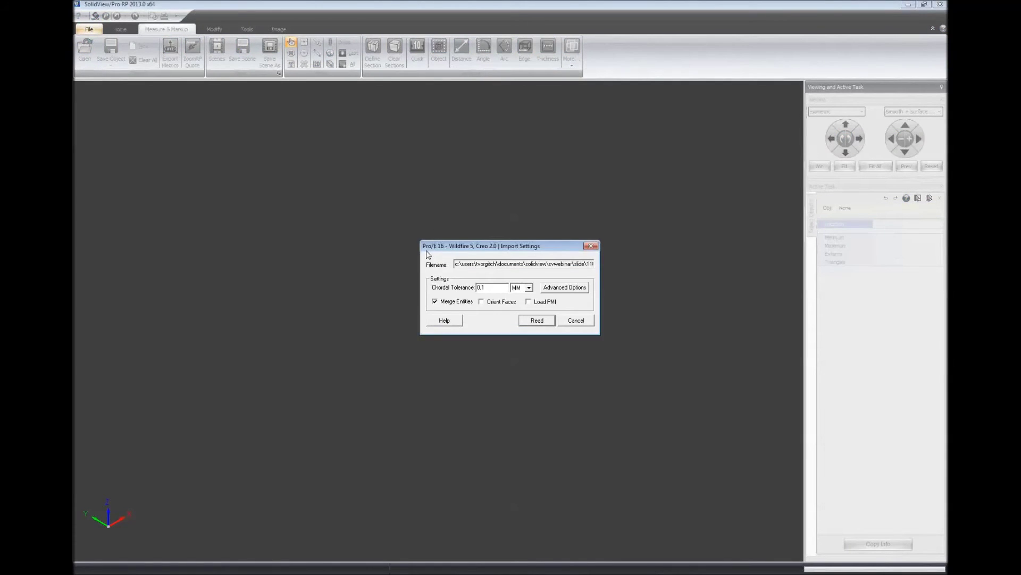
{"action": "left_click", "coordinate": [537, 321]}
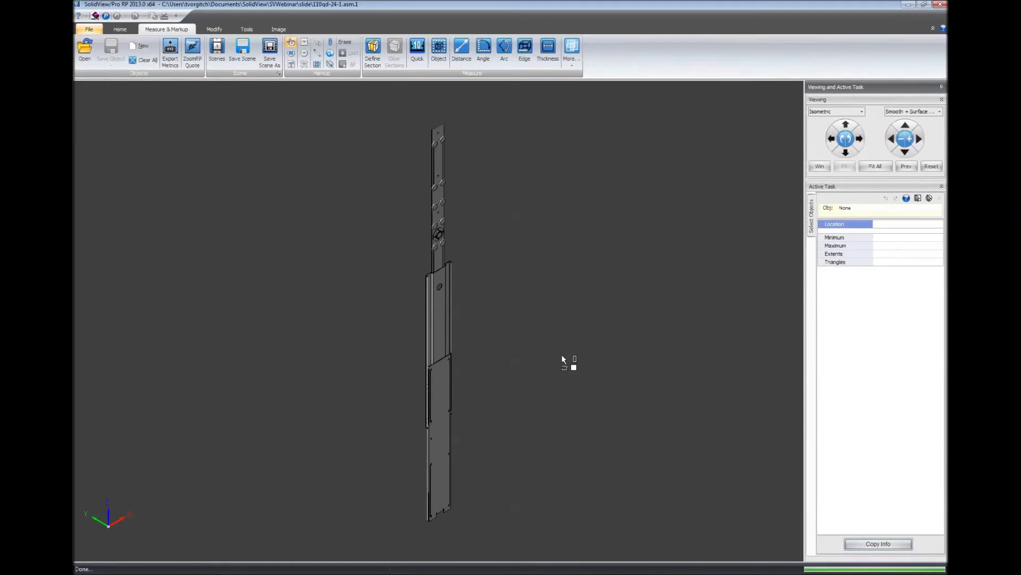
- Display the assembly tree of the imported slide assembly
{"action": "left_click_drag", "start_coordinate": [372, 155], "coordinate": [446, 294]}
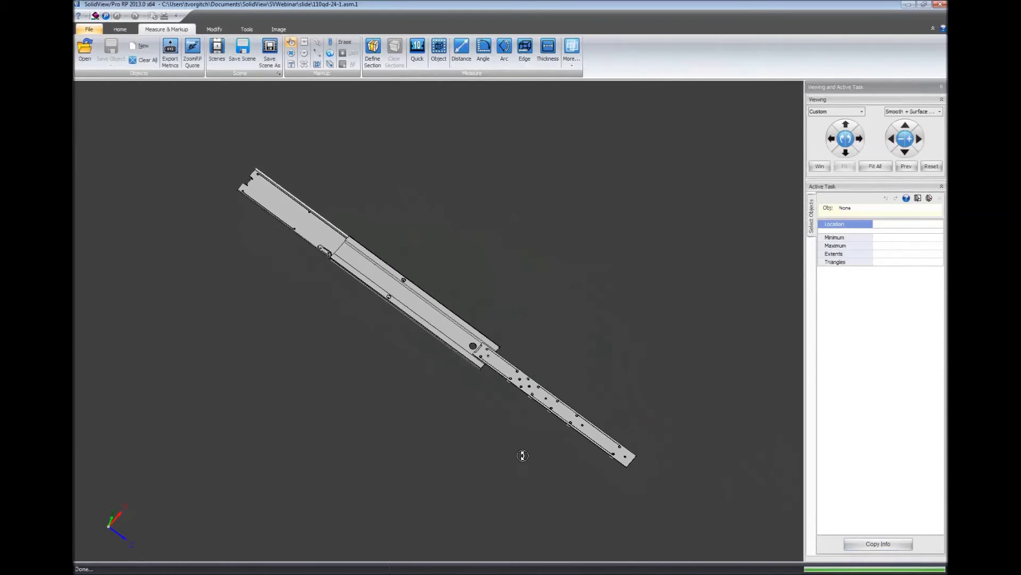
{"action": "left_click_drag", "start_coordinate": [523, 455], "coordinate": [476, 460]}
{"action": "left_click_drag", "start_coordinate": [432, 367], "coordinate": [449, 339]}
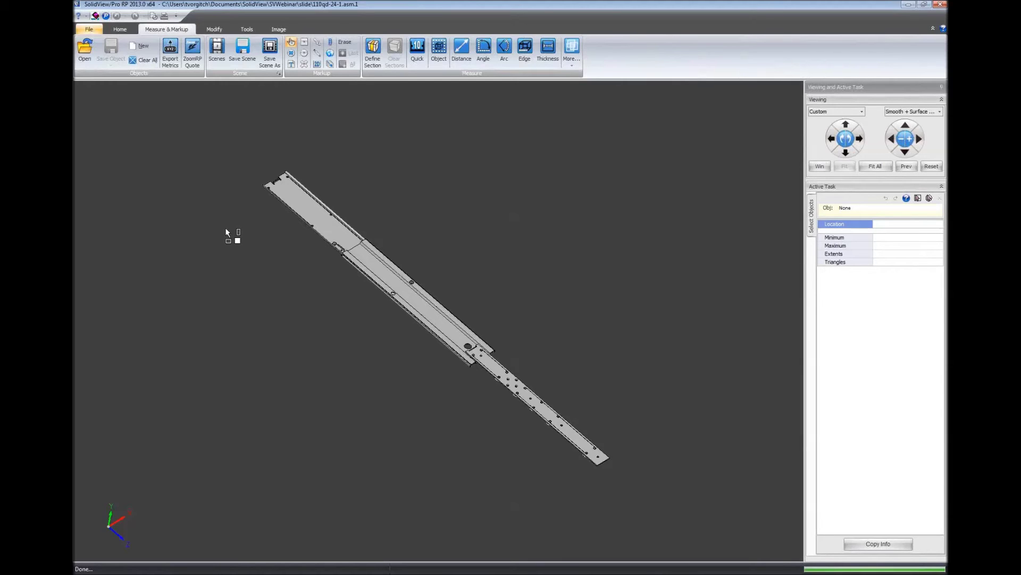
{"action": "left_click", "coordinate": [119, 30]}
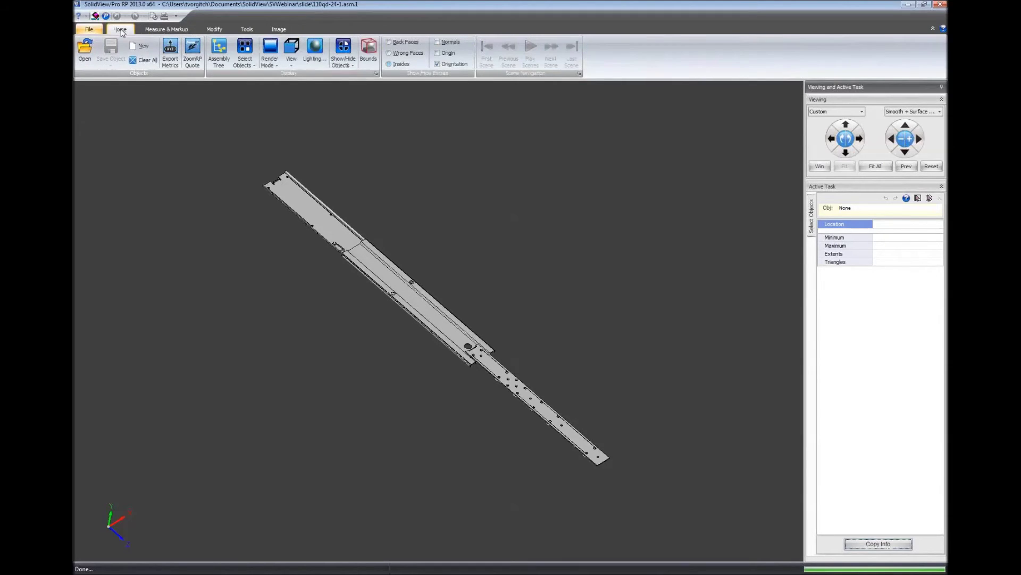
{"action": "left_click", "coordinate": [218, 49]}
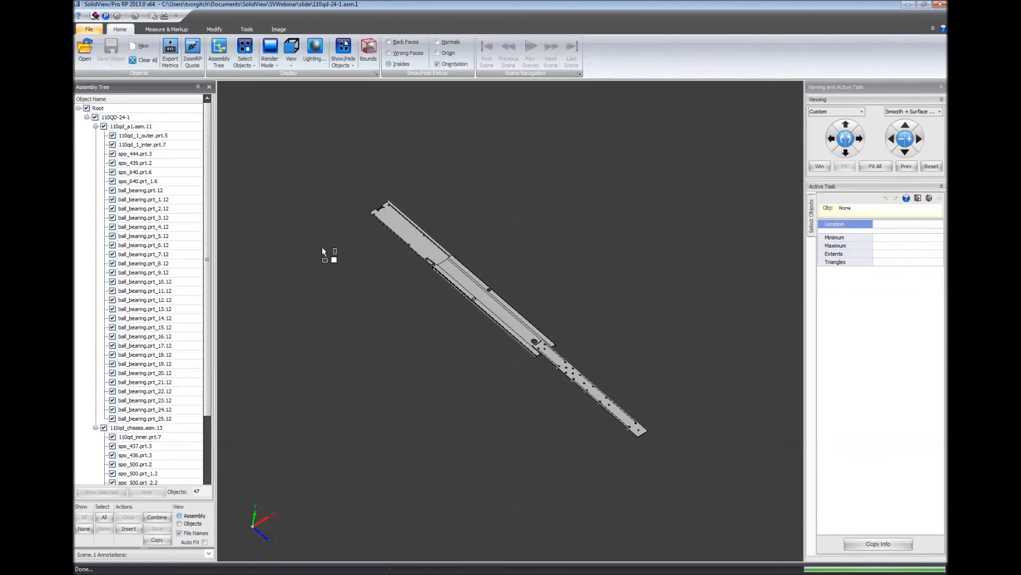
- Hide the outer rail 110qd_1_outer.prt.5, toggle the visibility of the whole 110qd_a1.asm.11 subassembly, and show all of its parts again
{"action": "left_click", "coordinate": [415, 238]}
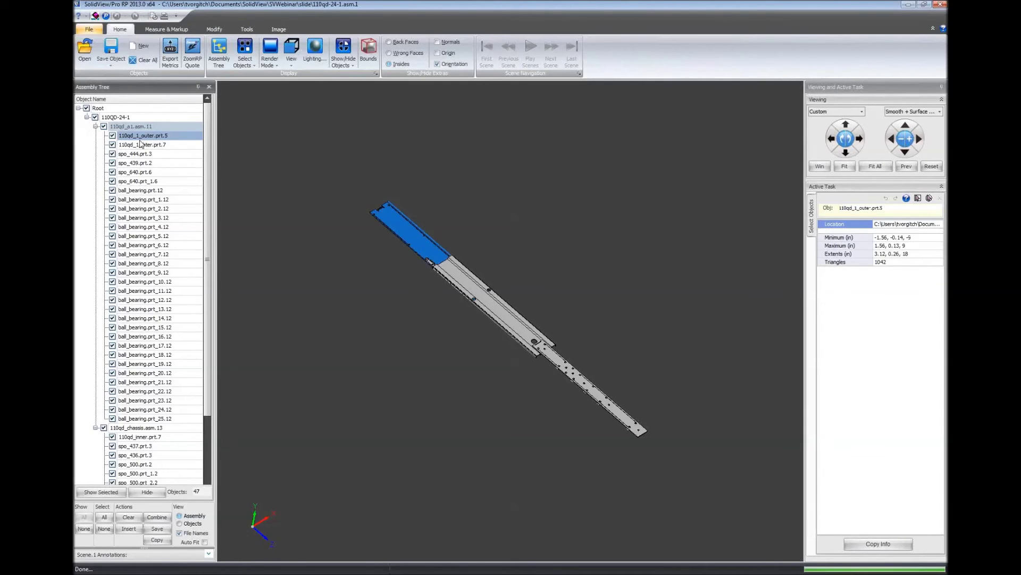
{"action": "left_click", "coordinate": [112, 136]}
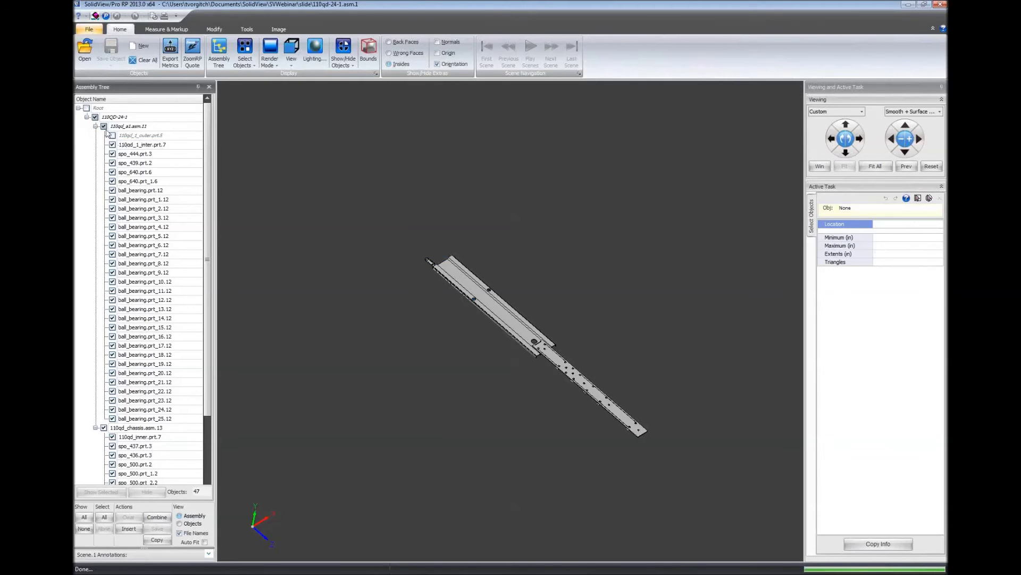
{"action": "left_click", "coordinate": [104, 127]}
{"action": "left_click", "coordinate": [104, 126]}
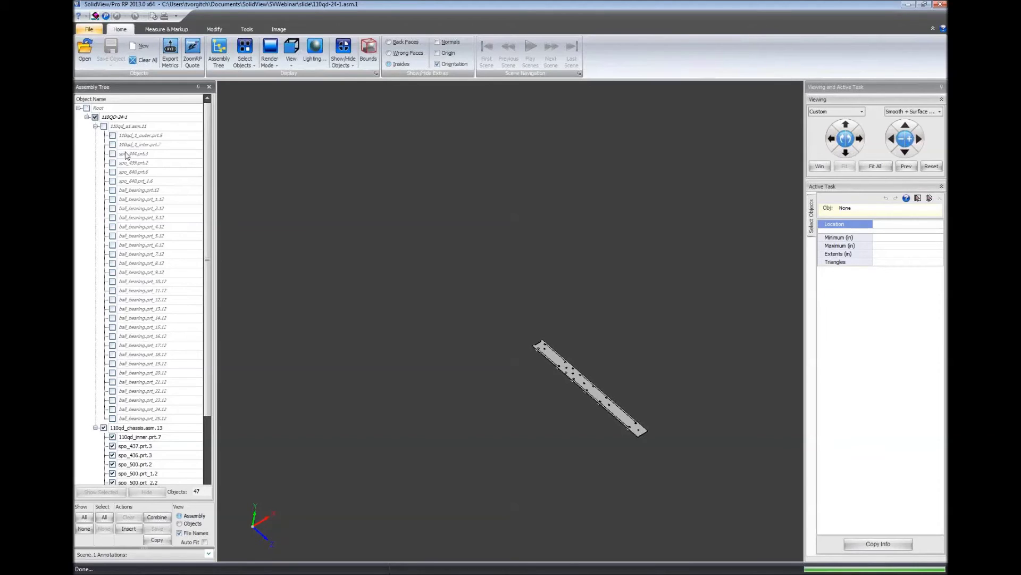
{"action": "left_click", "coordinate": [103, 126]}
- Select the roller spo_500.prt_8.2 on the inner rail, show only that part, and restore the display of all parts
{"action": "scroll", "coordinate": [554, 374], "scroll_direction": "up", "scroll_amount": 10}
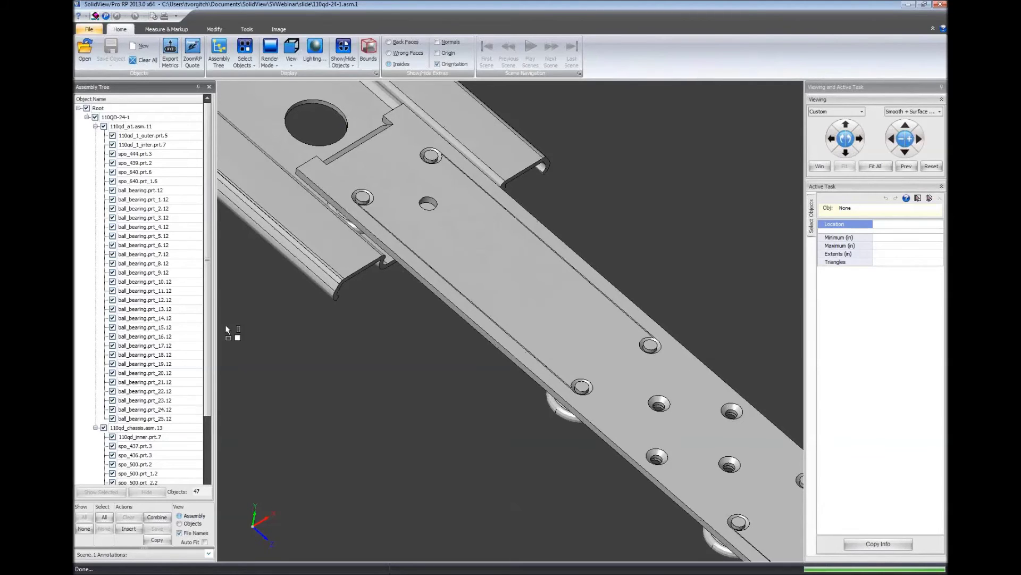
{"action": "left_click", "coordinate": [582, 389]}
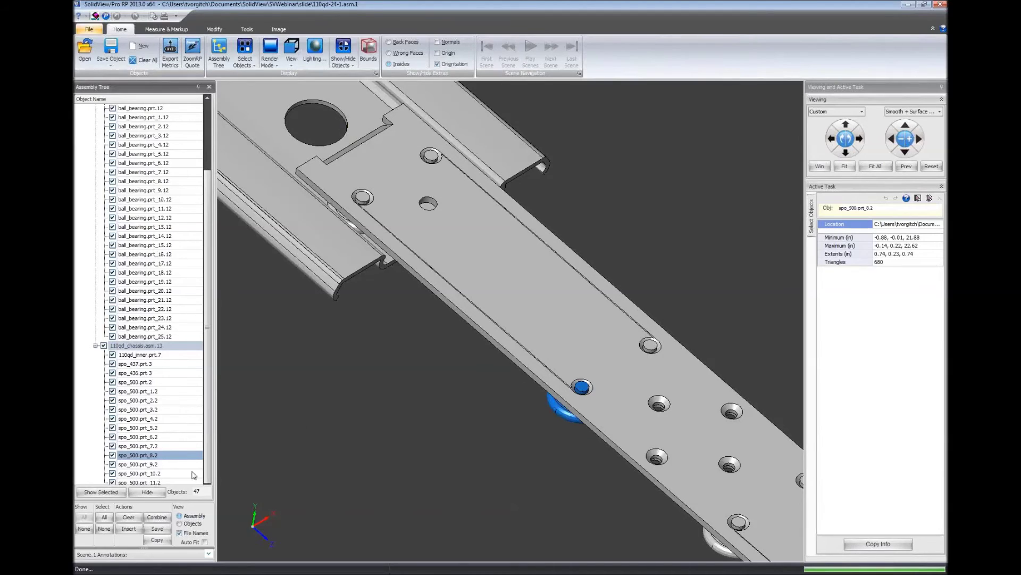
{"action": "right_click", "coordinate": [162, 456]}
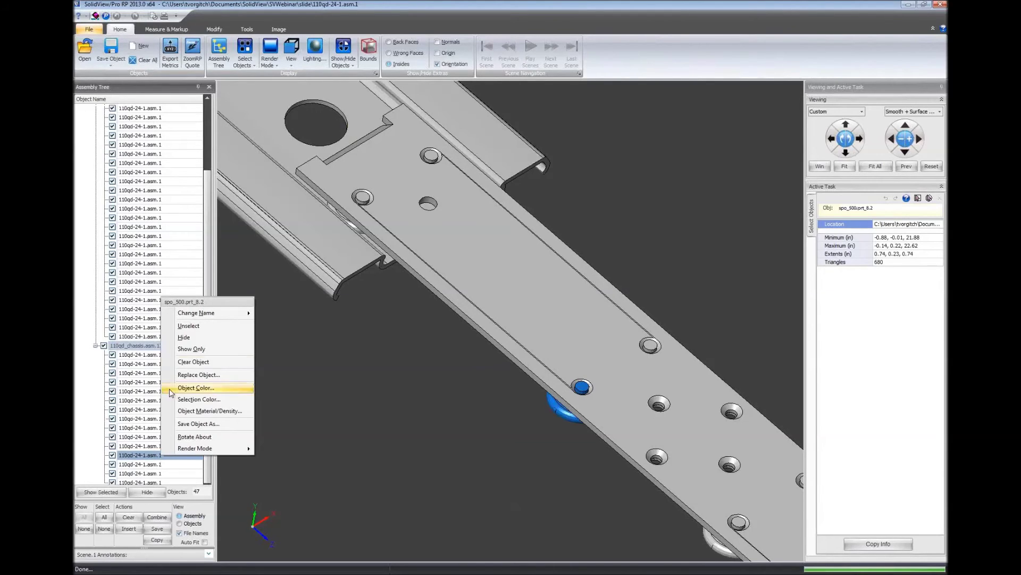
{"action": "left_click", "coordinate": [190, 353]}
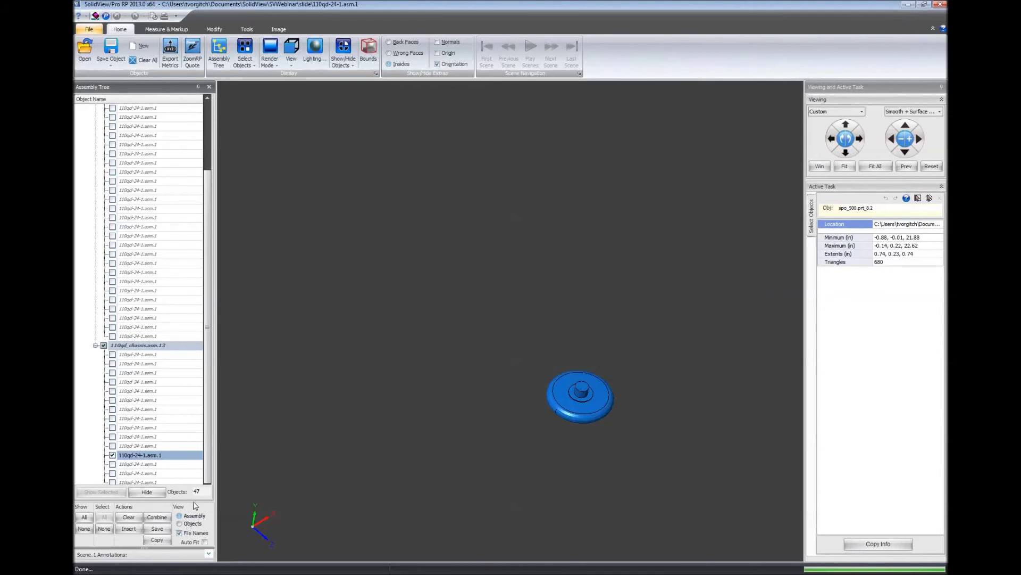
{"action": "left_click", "coordinate": [84, 517]}
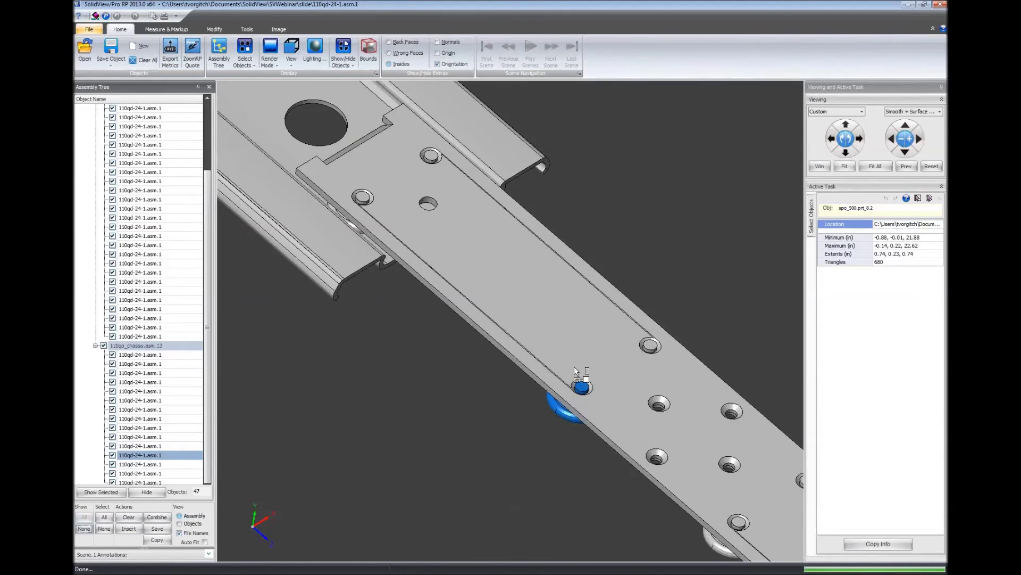
- Collapse the 110qd_a1.asm.11 subassembly in the assembly tree and inspect the whole slide from its other side
{"action": "scroll", "coordinate": [580, 383], "scroll_direction": "down", "scroll_amount": 5}
{"action": "scroll", "coordinate": [573, 421], "scroll_direction": "down", "scroll_amount": 3}
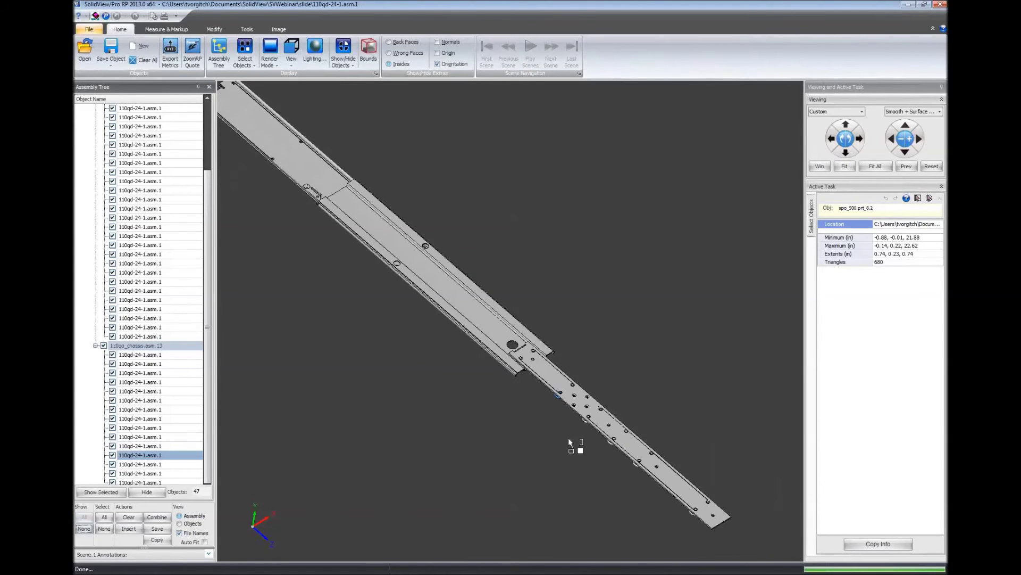
{"action": "left_click_drag", "start_coordinate": [551, 456], "coordinate": [431, 325]}
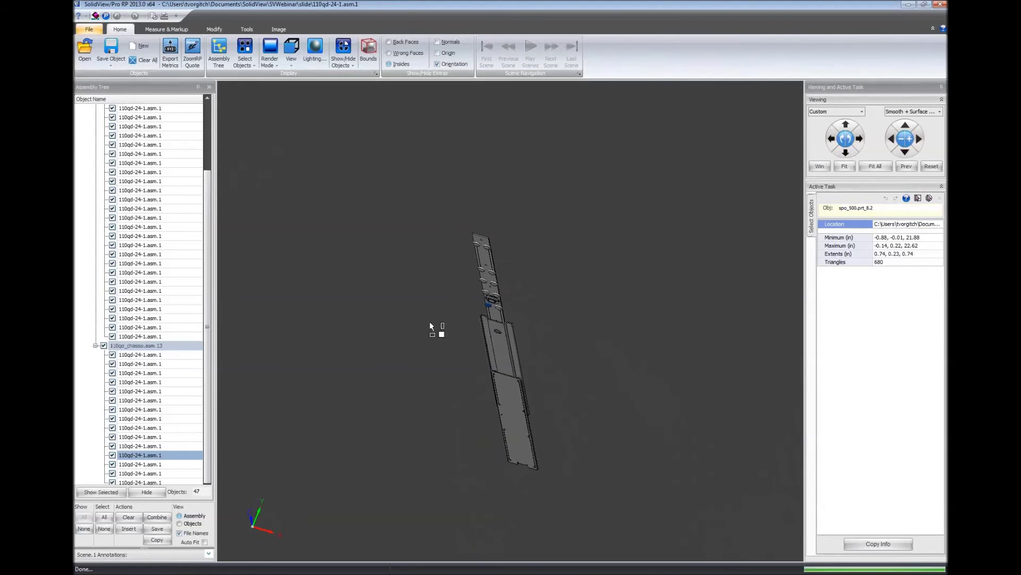
{"action": "left_click", "coordinate": [210, 187]}
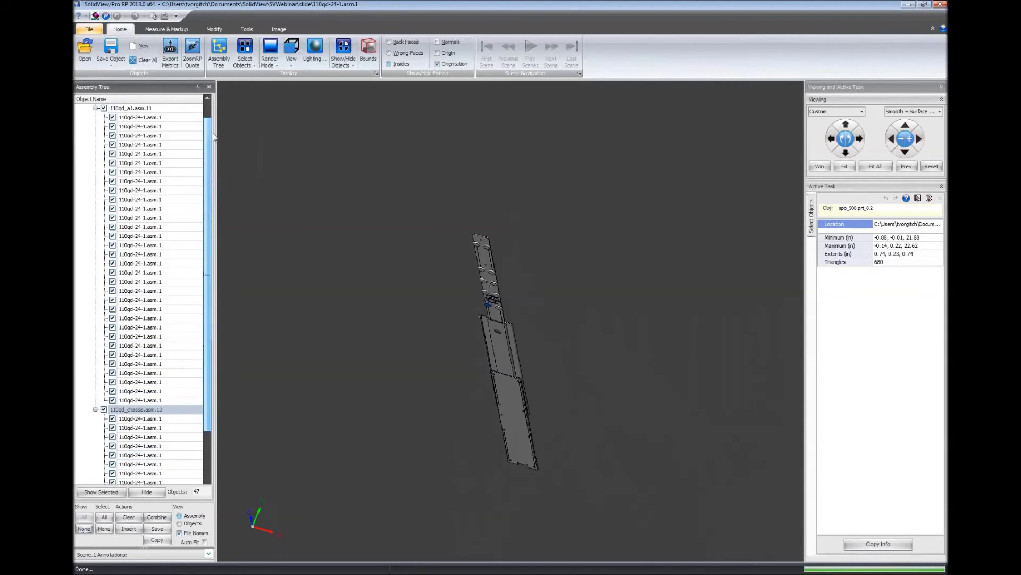
{"action": "left_click", "coordinate": [95, 108]}
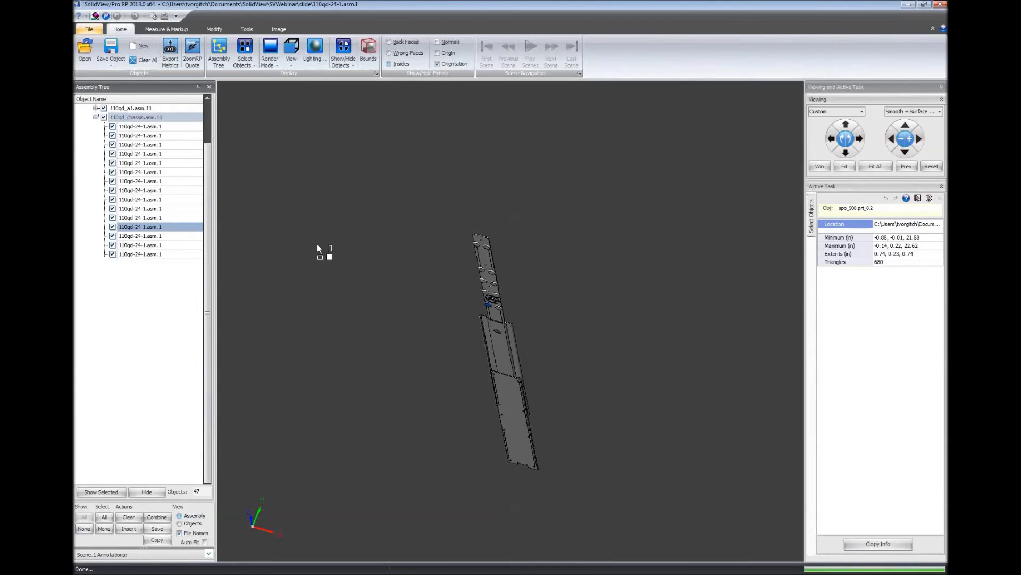
{"action": "left_click_drag", "start_coordinate": [670, 383], "coordinate": [454, 389]}
{"action": "left_click_drag", "start_coordinate": [569, 358], "coordinate": [475, 397]}
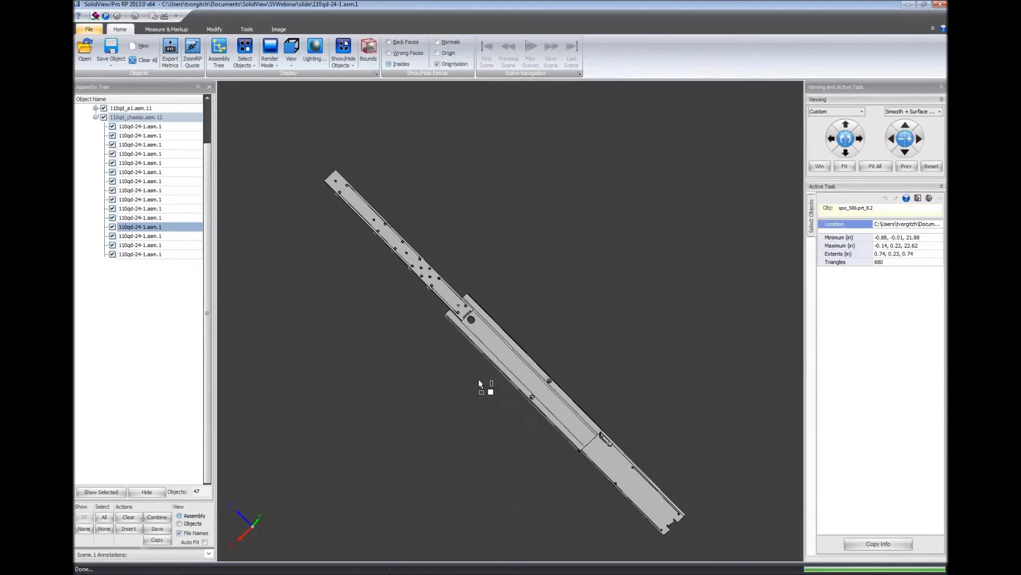
- Replace the slide assembly with pmi.svd and display the annotations of Scene.2 on the part
{"action": "left_click", "coordinate": [143, 47]}
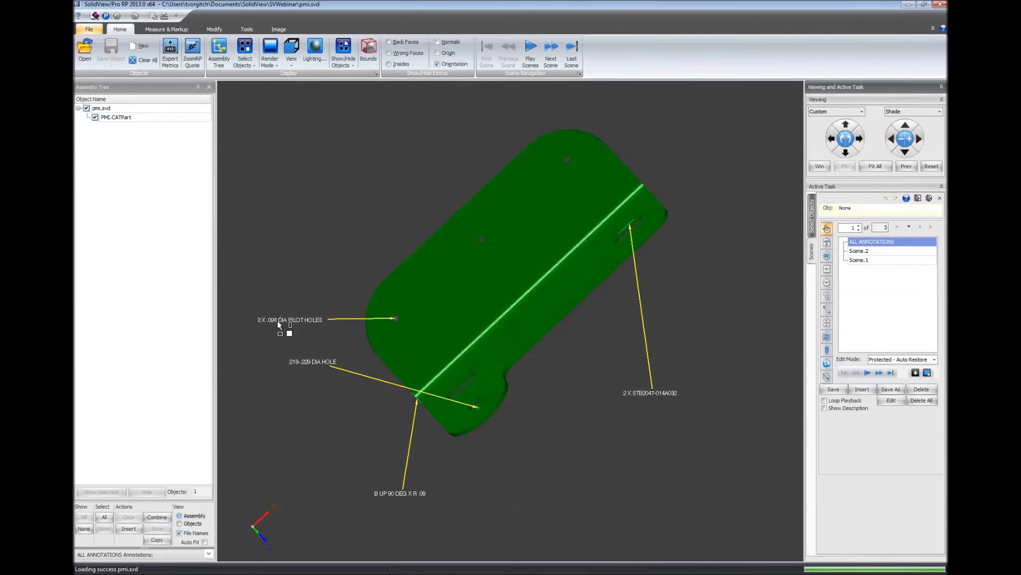
{"action": "mouse_move", "coordinate": [383, 372]}
{"action": "left_mouse_down"}
{"action": "mouse_move", "coordinate": [417, 388]}
{"action": "mouse_move", "coordinate": [438, 351]}
{"action": "mouse_move", "coordinate": [525, 326]}
{"action": "mouse_move", "coordinate": [634, 266]}
{"action": "left_mouse_up"}
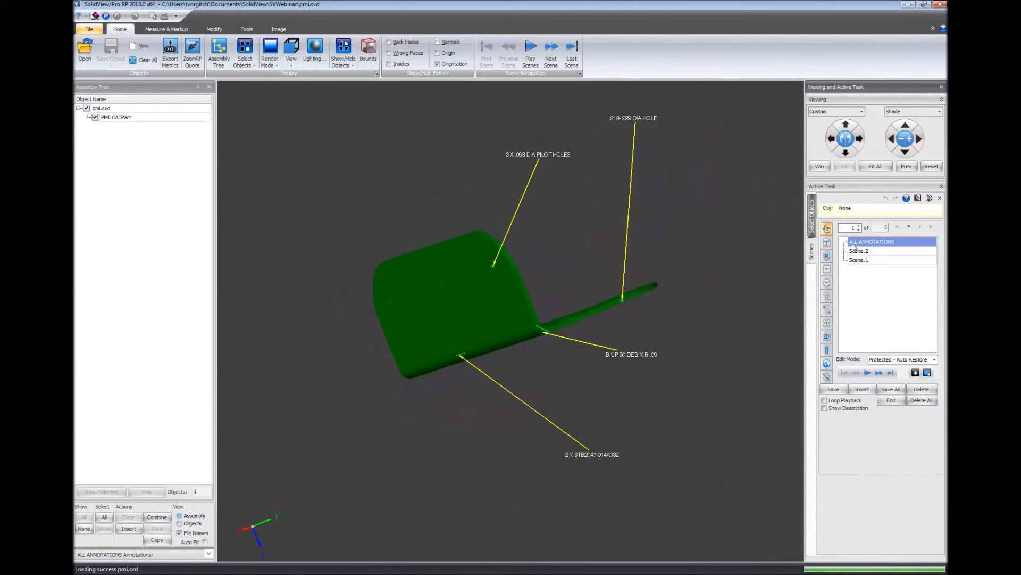
{"action": "left_click", "coordinate": [875, 251]}
{"action": "left_click_drag", "start_coordinate": [612, 439], "coordinate": [578, 360]}
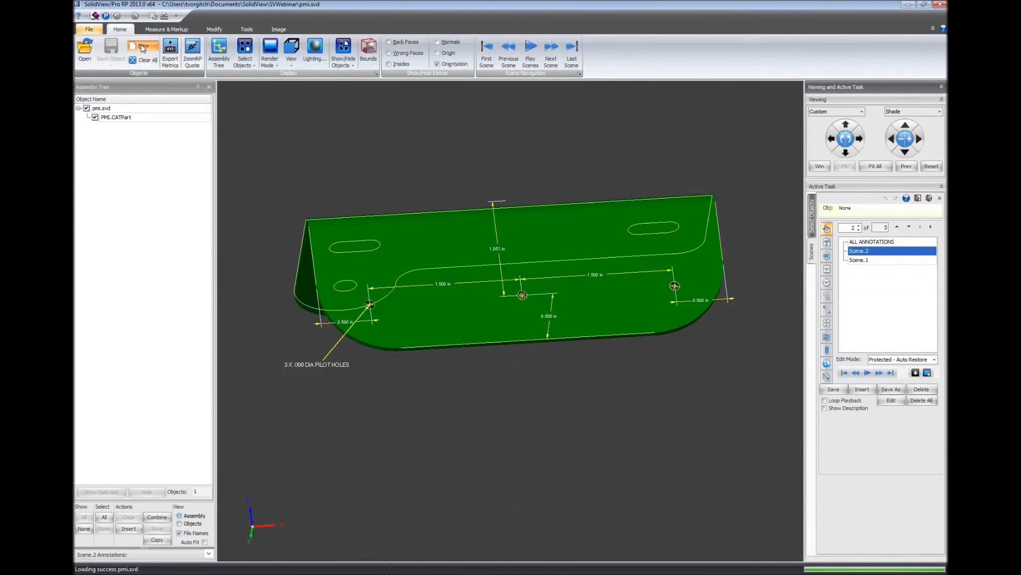
- Clear the annotated PMI part and load base.stl, turning it to show its open inside
{"action": "left_click", "coordinate": [144, 59]}
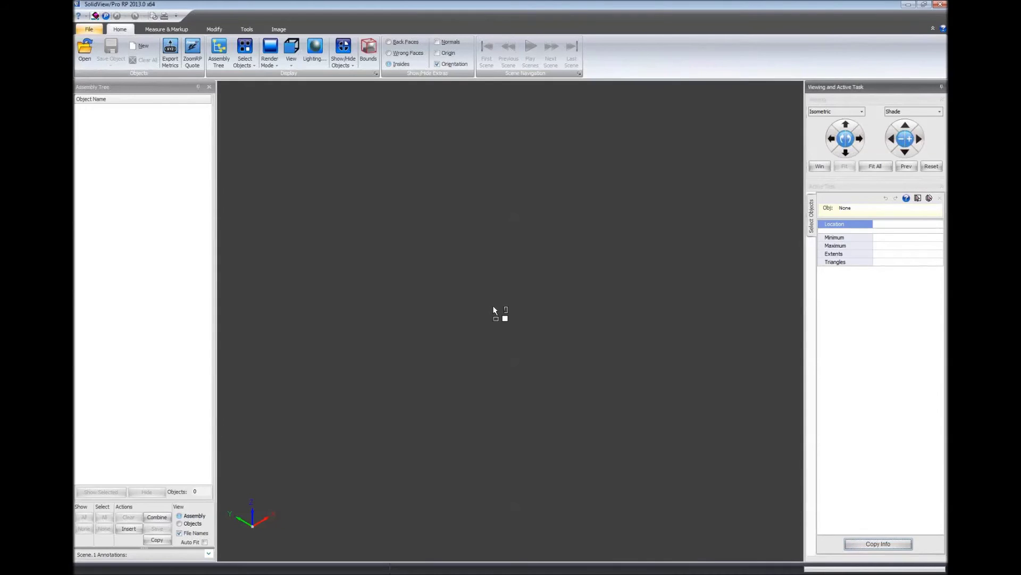
{"action": "left_click", "coordinate": [500, 311]}
{"action": "left_click_drag", "start_coordinate": [684, 250], "coordinate": [627, 342]}
{"action": "left_click_drag", "start_coordinate": [523, 313], "coordinate": [604, 282]}
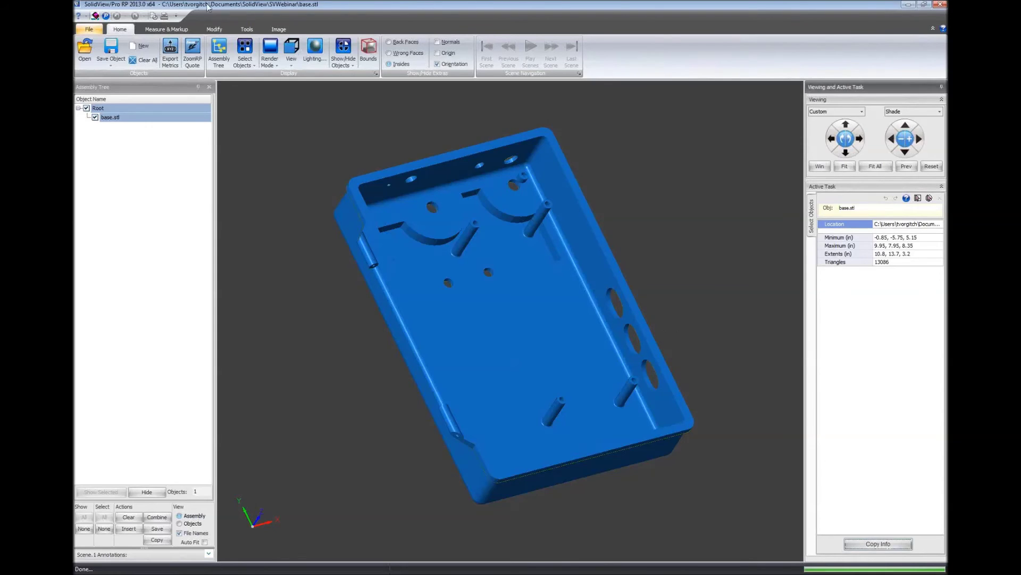
- View base.stl from the front and from the right, and finish in the Top view
{"action": "left_click", "coordinate": [247, 30]}
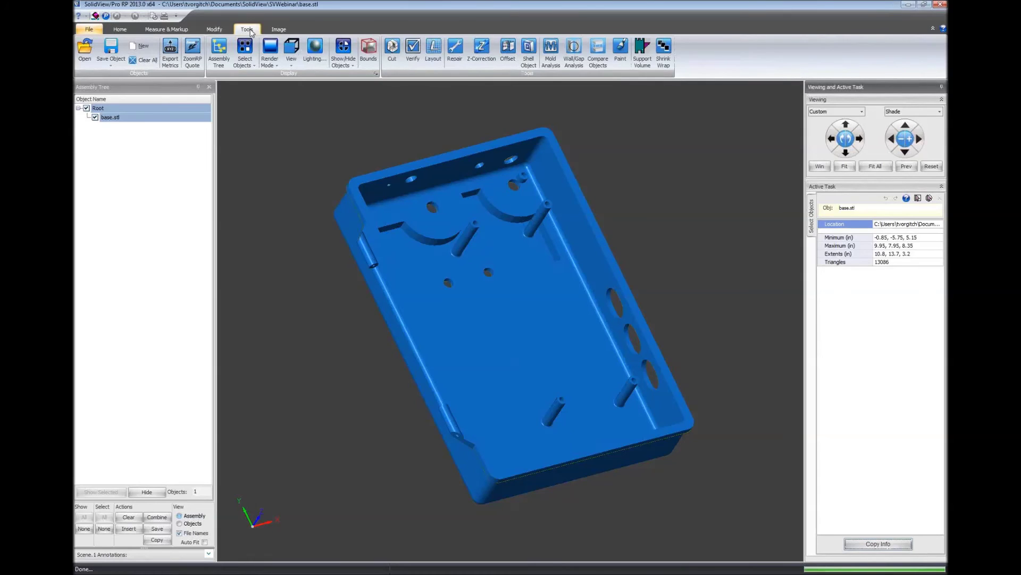
{"action": "left_click", "coordinate": [862, 112]}
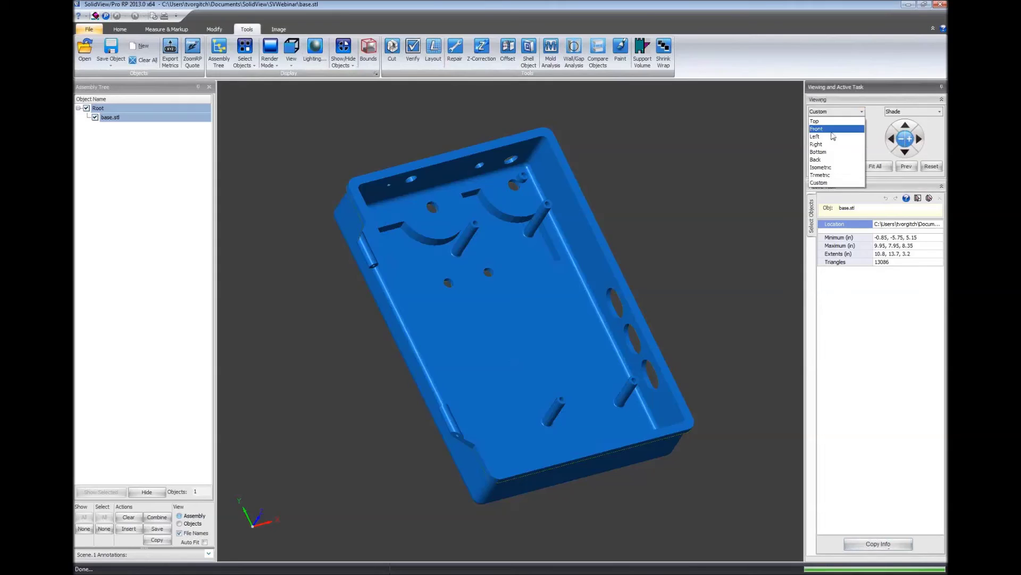
{"action": "left_click", "coordinate": [843, 128]}
{"action": "left_click", "coordinate": [862, 112]}
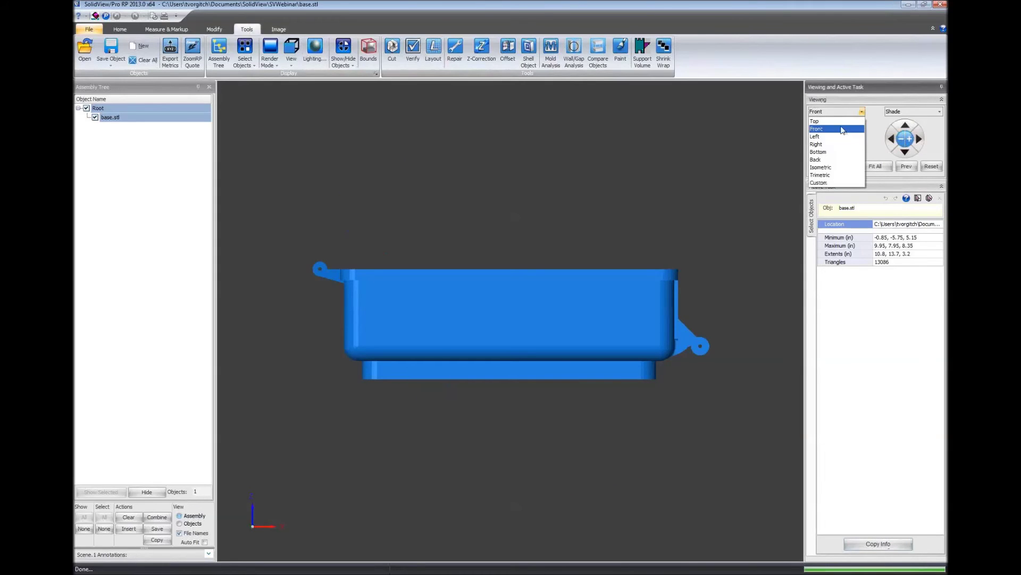
{"action": "left_click", "coordinate": [832, 144]}
{"action": "left_click", "coordinate": [862, 112]}
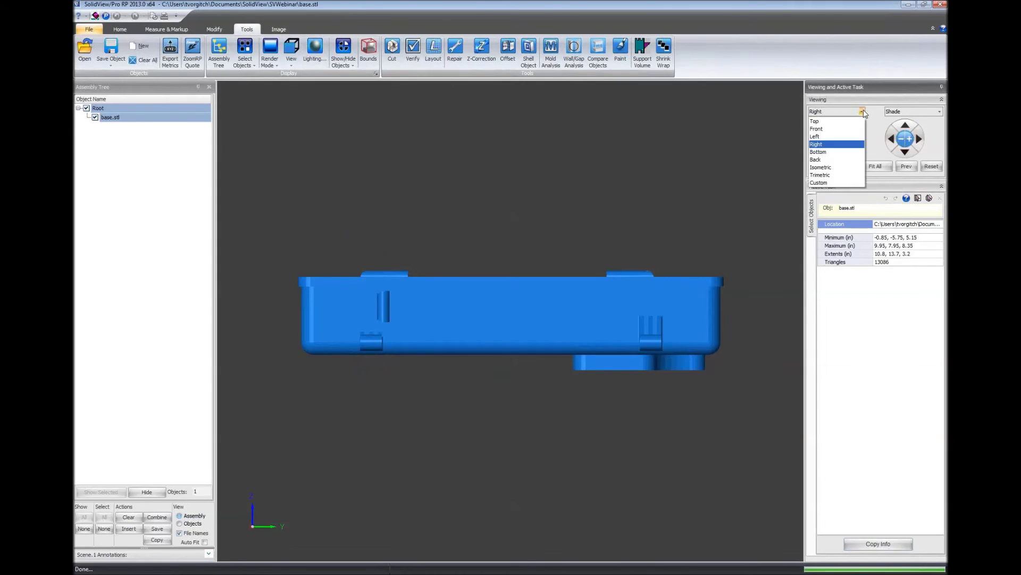
{"action": "left_click", "coordinate": [837, 121]}
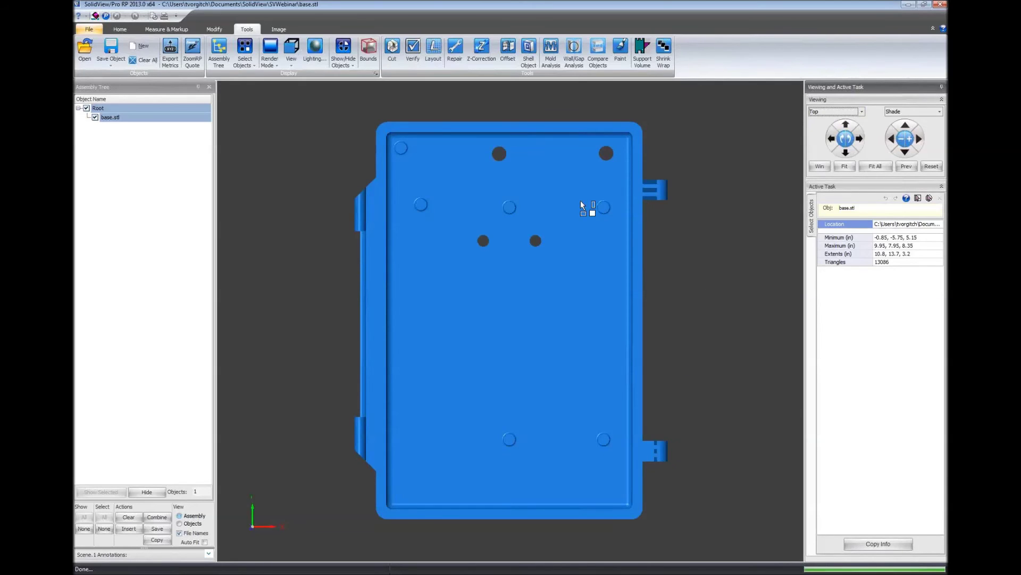
- Set up a compound cut for base.stl, trying the zigzag and dovetail patterns before choosing the trapezoidal one
{"action": "left_click", "coordinate": [394, 53]}
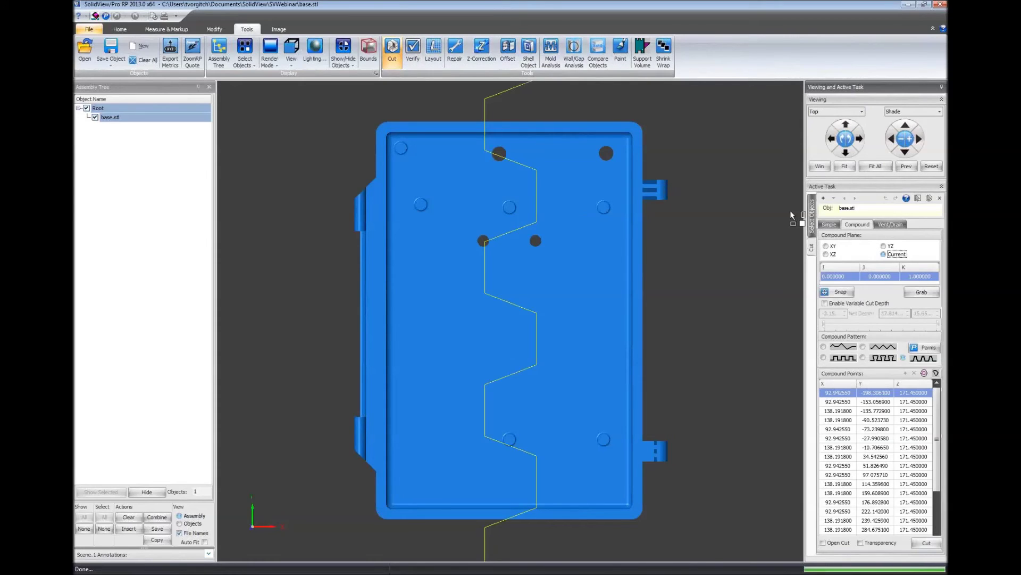
{"action": "left_click", "coordinate": [829, 224]}
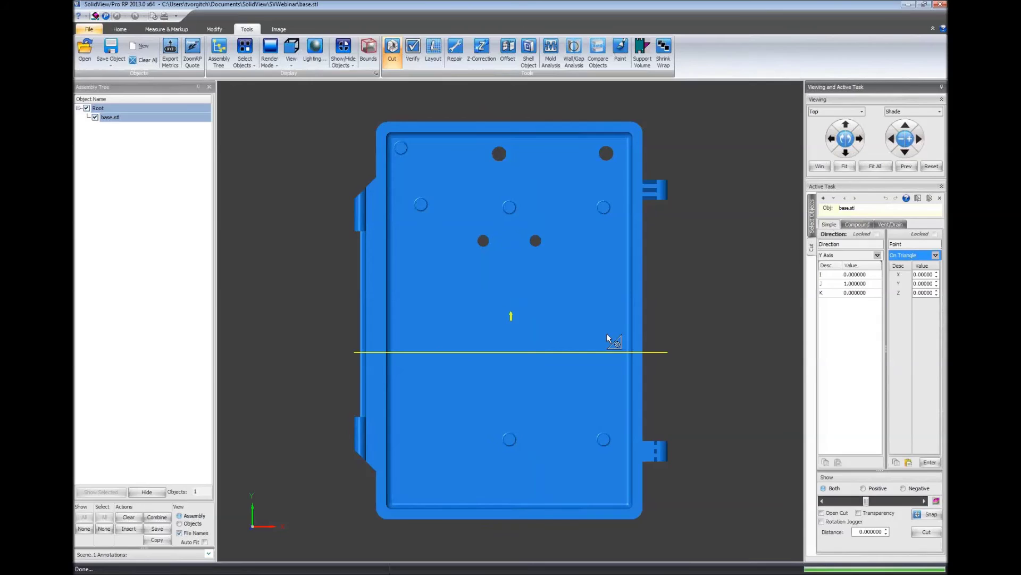
{"action": "left_click", "coordinate": [857, 224]}
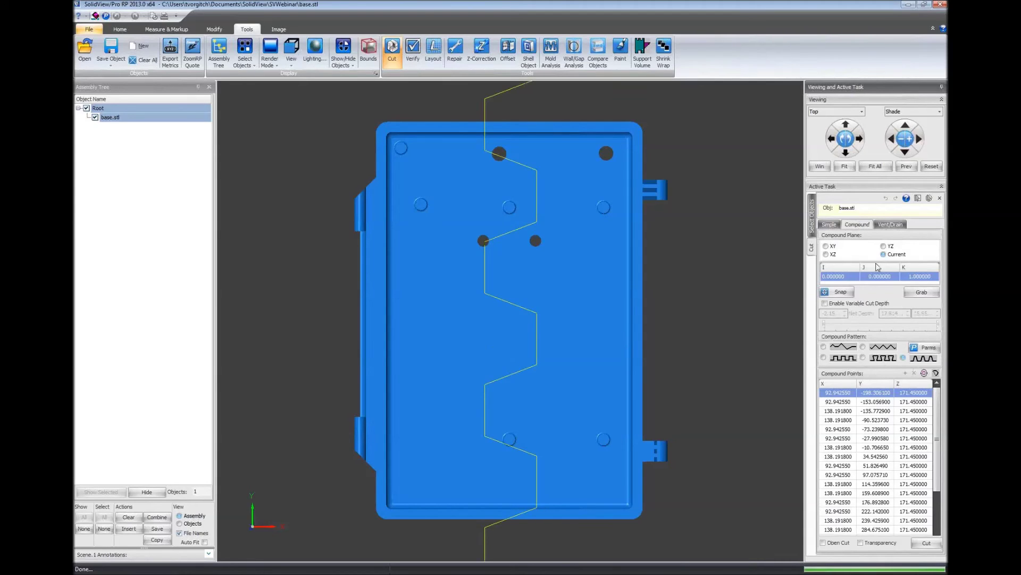
{"action": "left_click", "coordinate": [871, 349]}
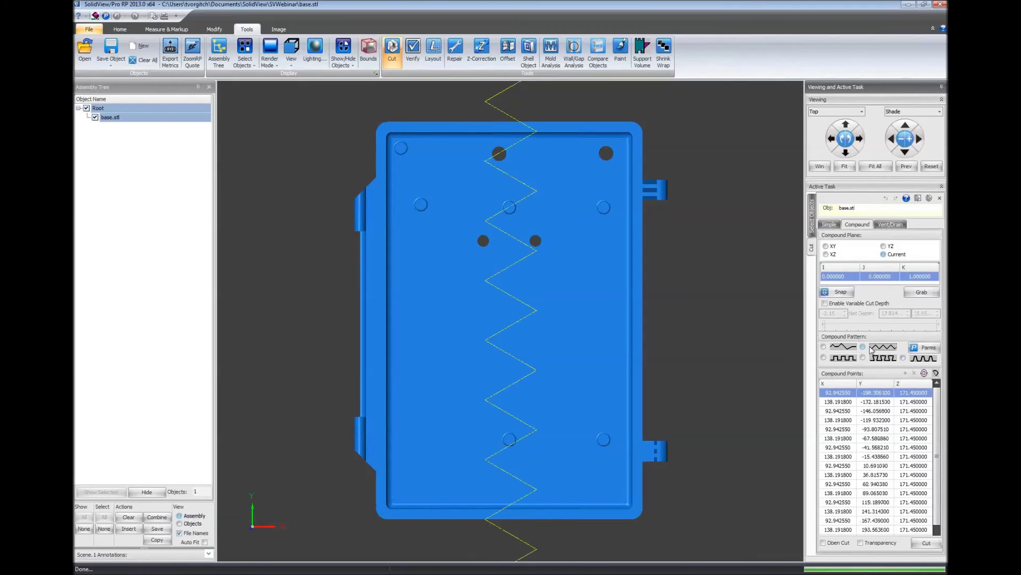
{"action": "left_click", "coordinate": [878, 360]}
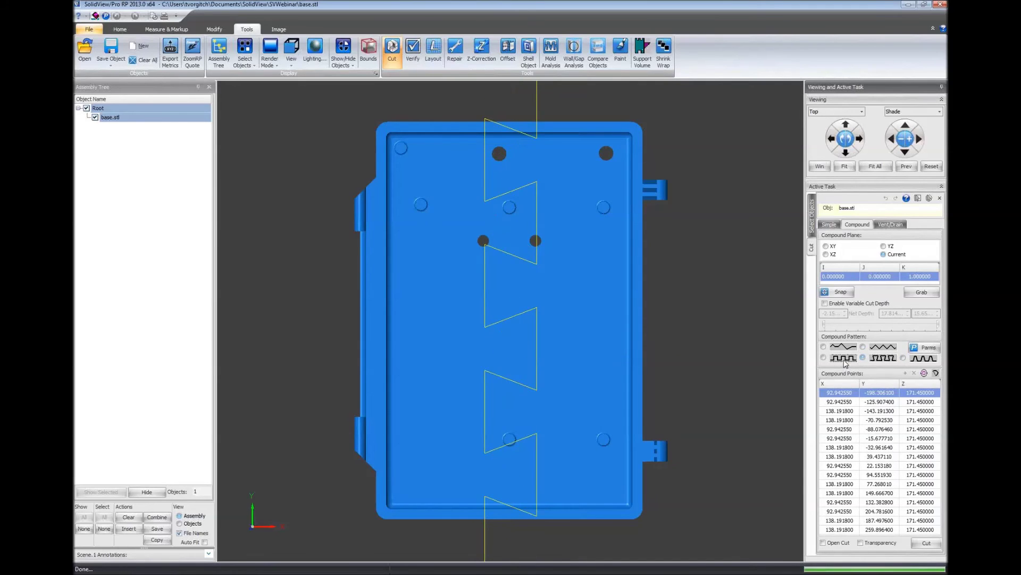
{"action": "left_click", "coordinate": [914, 361]}
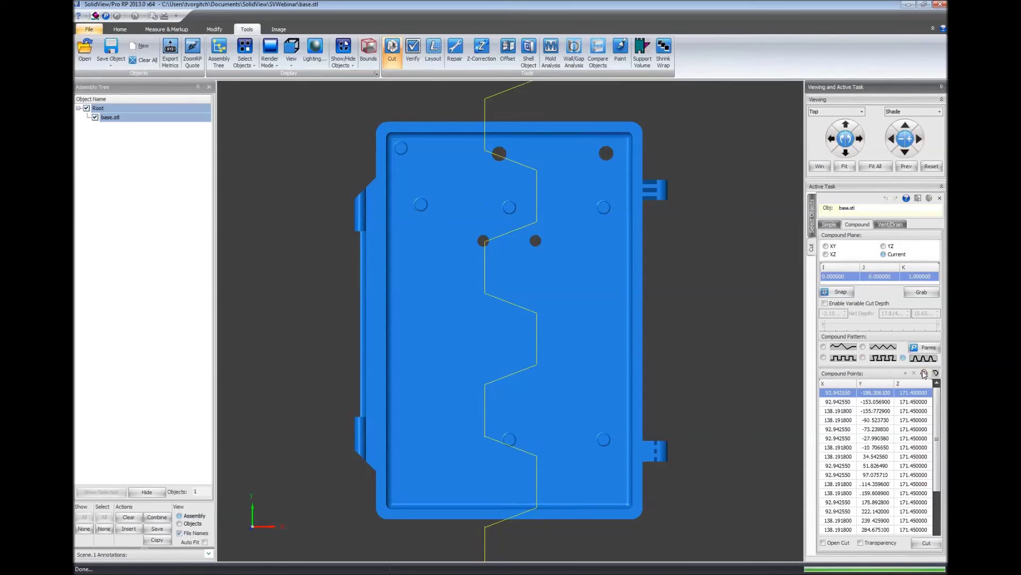
- Lay the trapezoidal cut line crosswise over the middle of the base, reduce its height and shift one of its points
{"action": "left_click", "coordinate": [924, 373]}
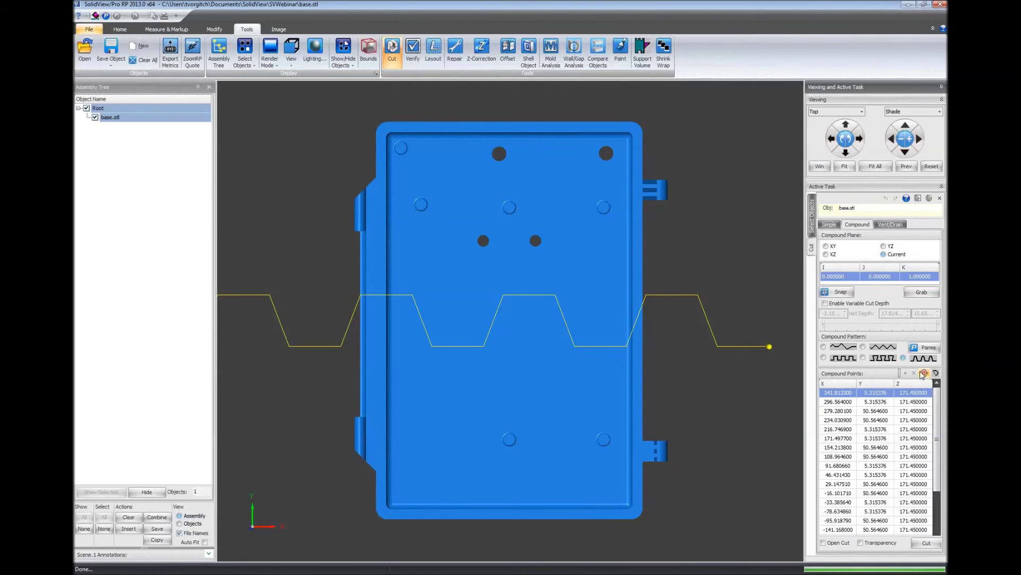
{"action": "left_click", "coordinate": [680, 294]}
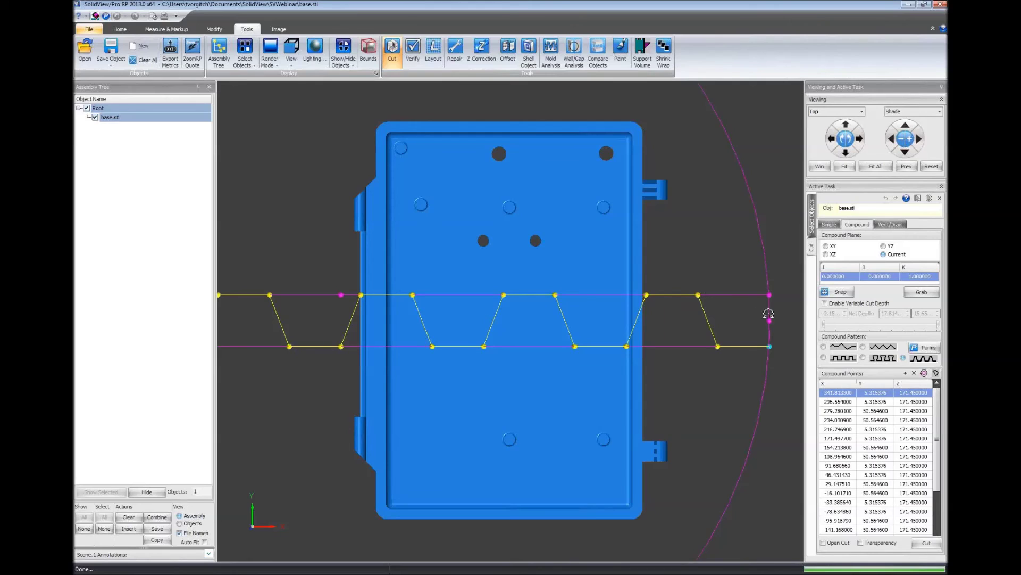
{"action": "left_click_drag", "start_coordinate": [761, 319], "coordinate": [769, 296]}
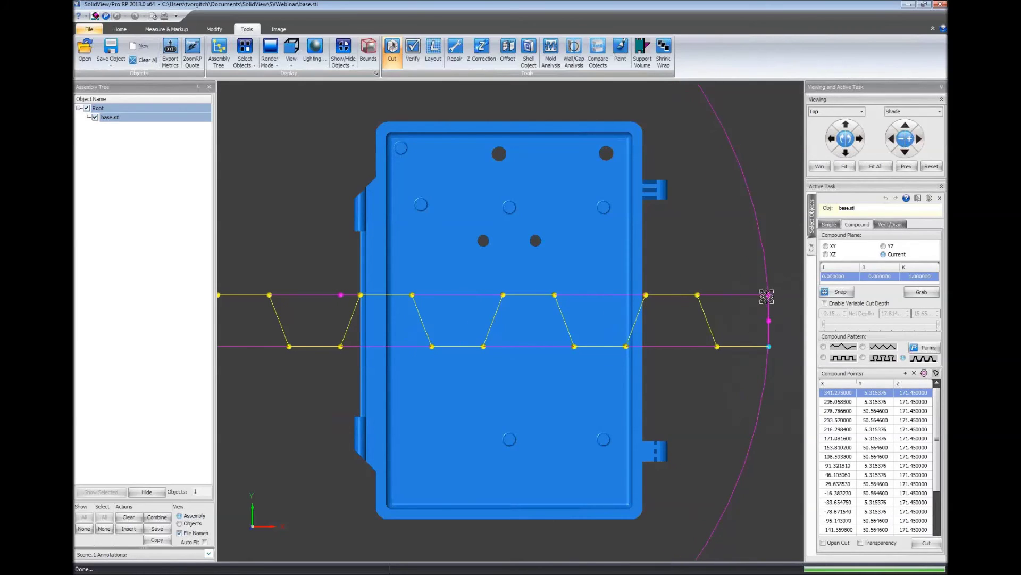
{"action": "left_click_drag", "start_coordinate": [769, 296], "coordinate": [747, 316]}
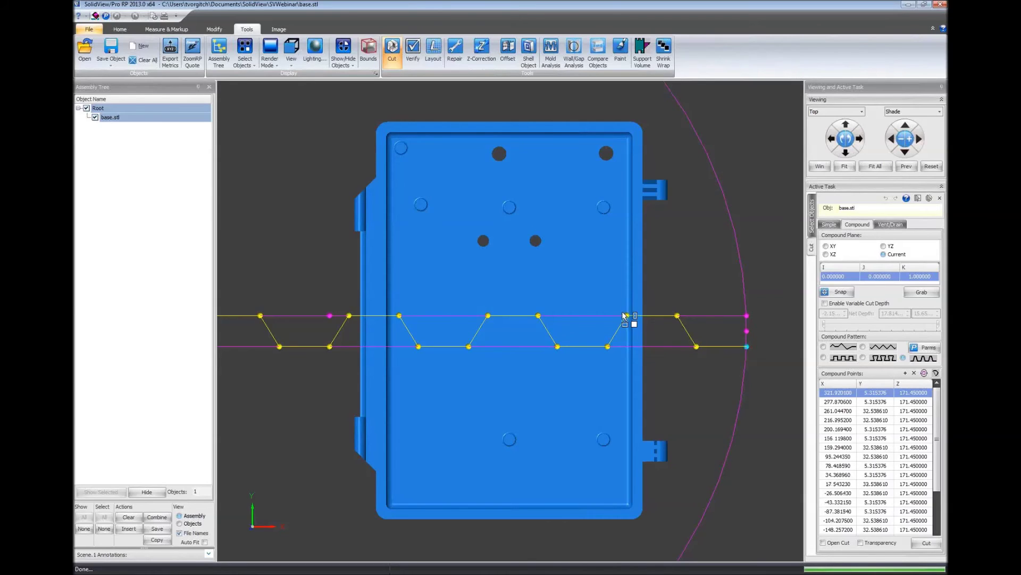
{"action": "left_click_drag", "start_coordinate": [628, 316], "coordinate": [612, 306]}
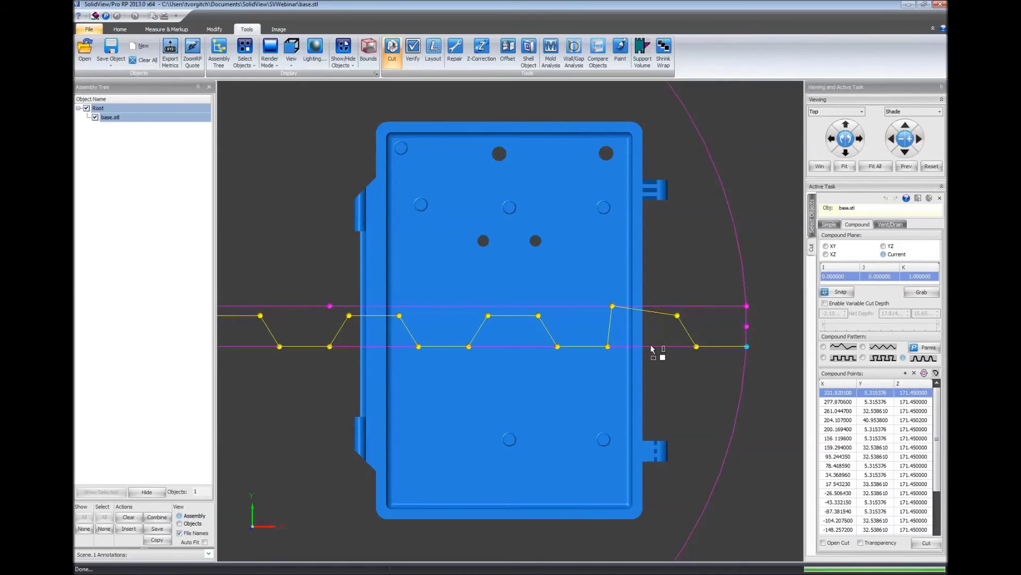
- Cut base.stl along the compound line and inspect the two resulting pieces from an angle
{"action": "middle_click_drag", "start_coordinate": [664, 399], "coordinate": [674, 358]}
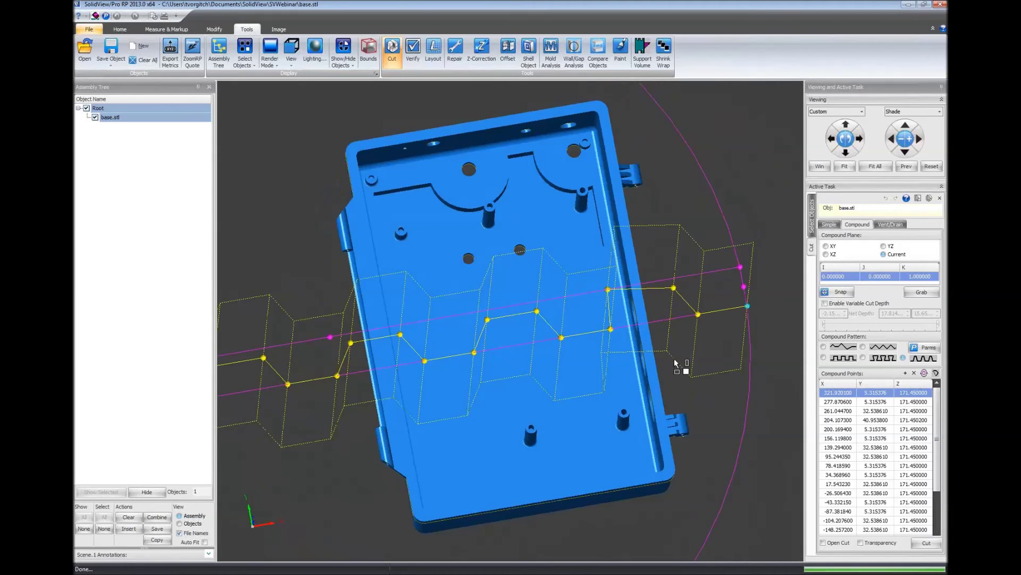
{"action": "left_click", "coordinate": [926, 547]}
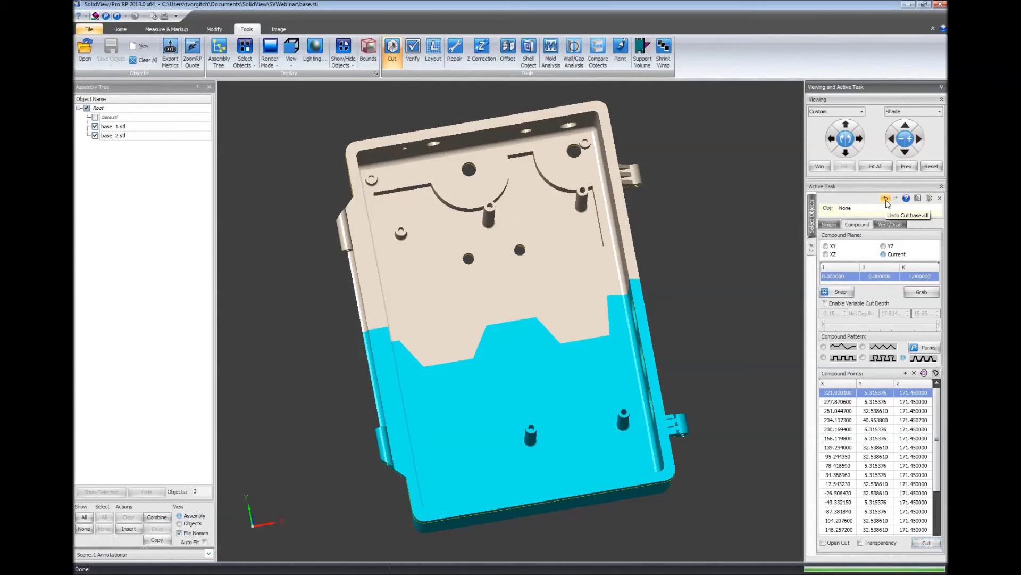
{"action": "middle_click_drag", "start_coordinate": [484, 393], "coordinate": [617, 389]}
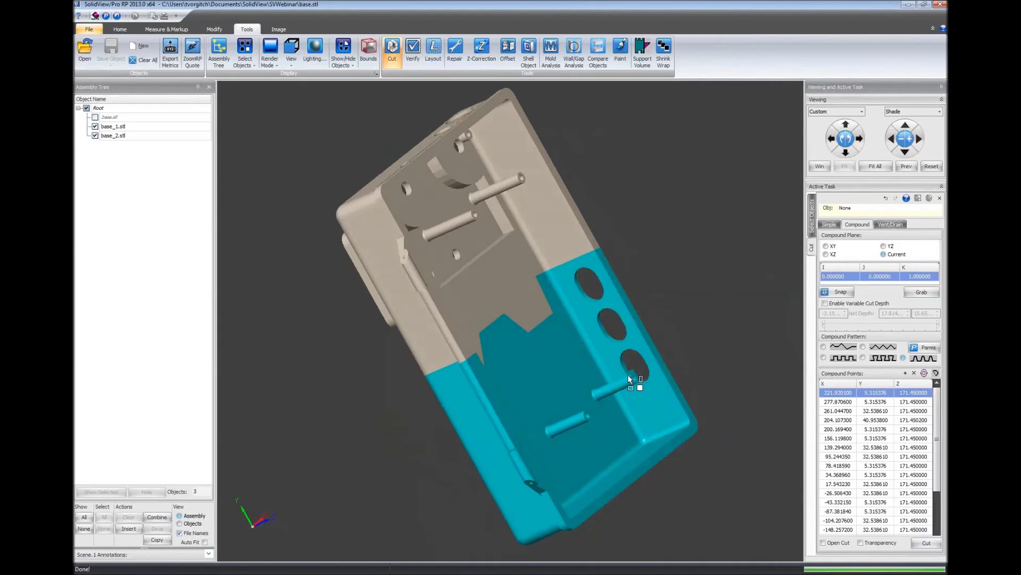
- Move the piece base_1.stl away from base_2.stl and view the interlocking cut edges of both pieces
{"action": "left_click", "coordinate": [215, 30]}
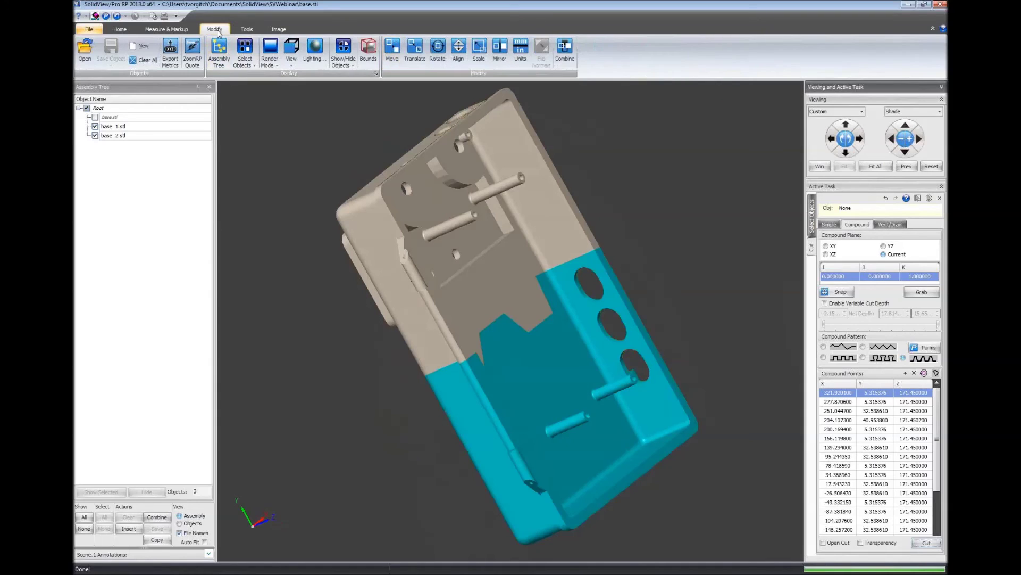
{"action": "left_click", "coordinate": [427, 172]}
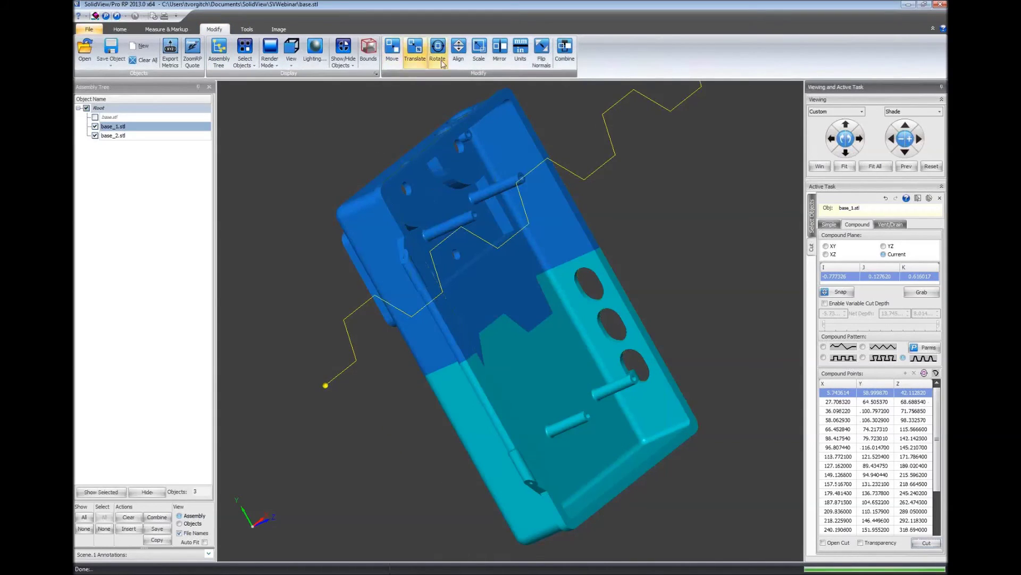
{"action": "left_click", "coordinate": [392, 50]}
{"action": "left_click_drag", "start_coordinate": [486, 230], "coordinate": [399, 199]}
{"action": "middle_click_drag", "start_coordinate": [557, 216], "coordinate": [514, 204]}
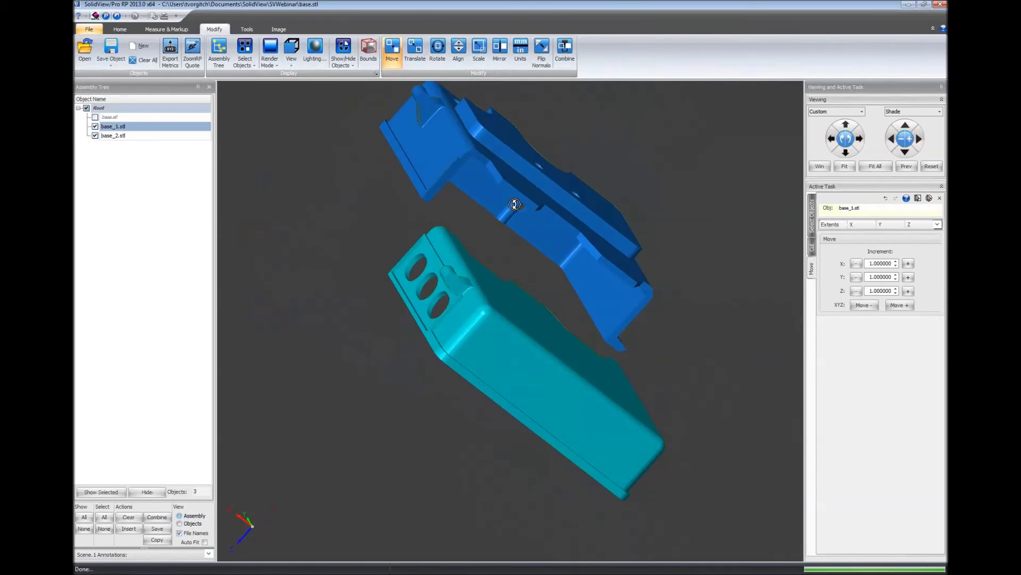
{"action": "middle_click_drag", "start_coordinate": [515, 204], "coordinate": [557, 177]}
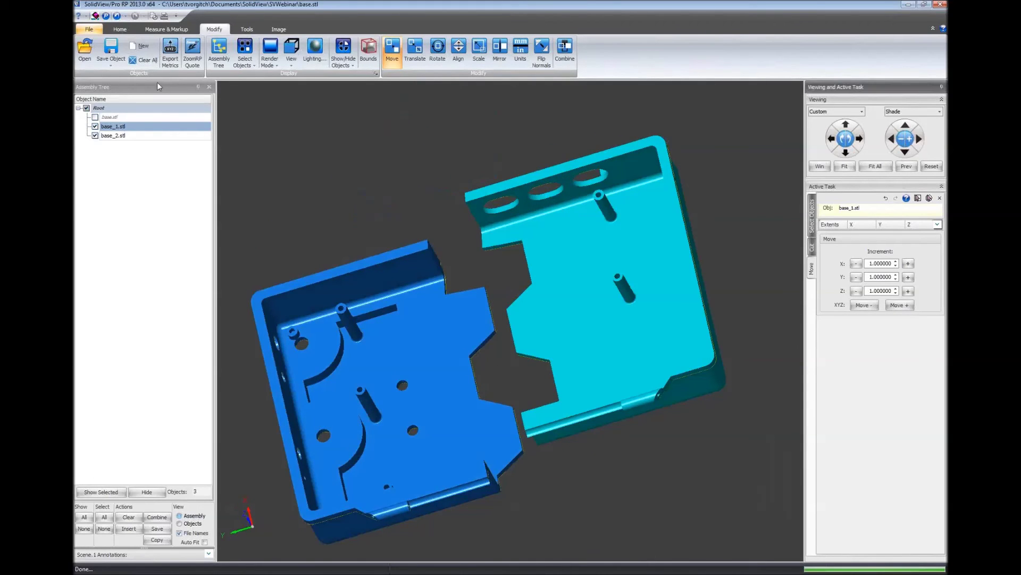
- Replace the cut base with 2008-04-030 Tilt Base V4.STL and inspect the part from several angles
{"action": "left_click", "coordinate": [137, 50]}
{"action": "left_click", "coordinate": [349, 243]}
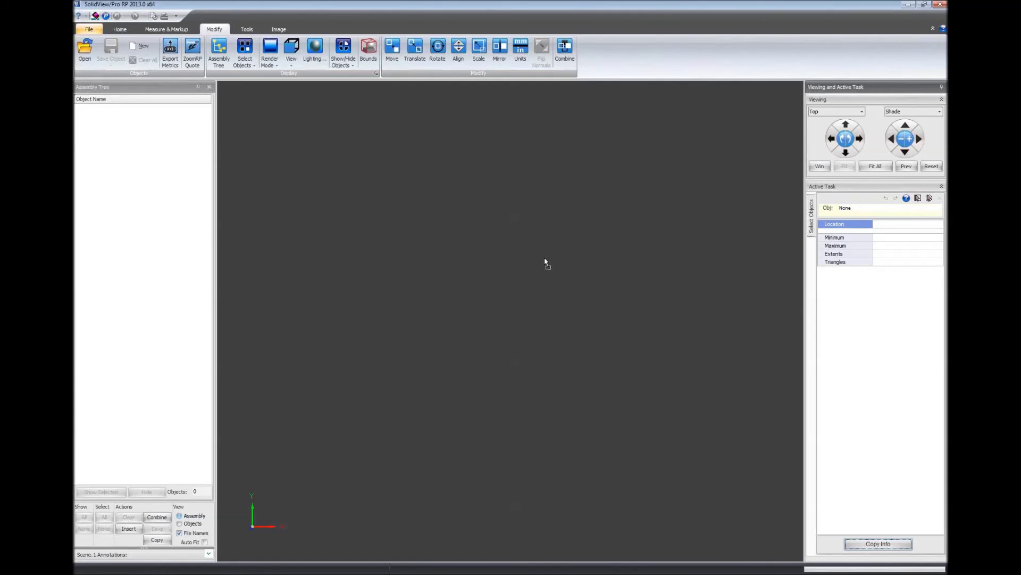
{"action": "left_click_drag", "start_coordinate": [413, 209], "coordinate": [465, 322]}
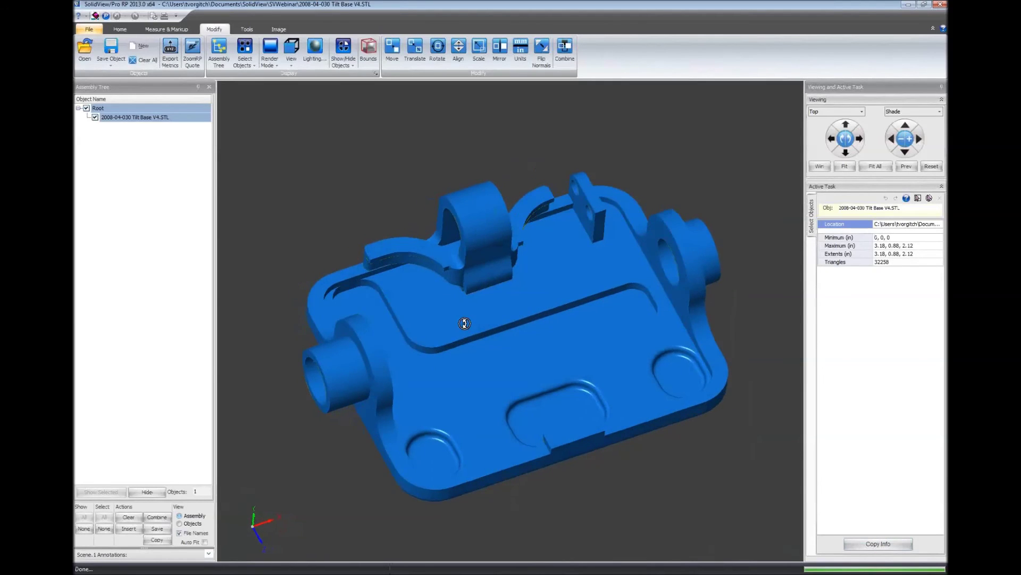
{"action": "left_click_drag", "start_coordinate": [546, 356], "coordinate": [529, 237]}
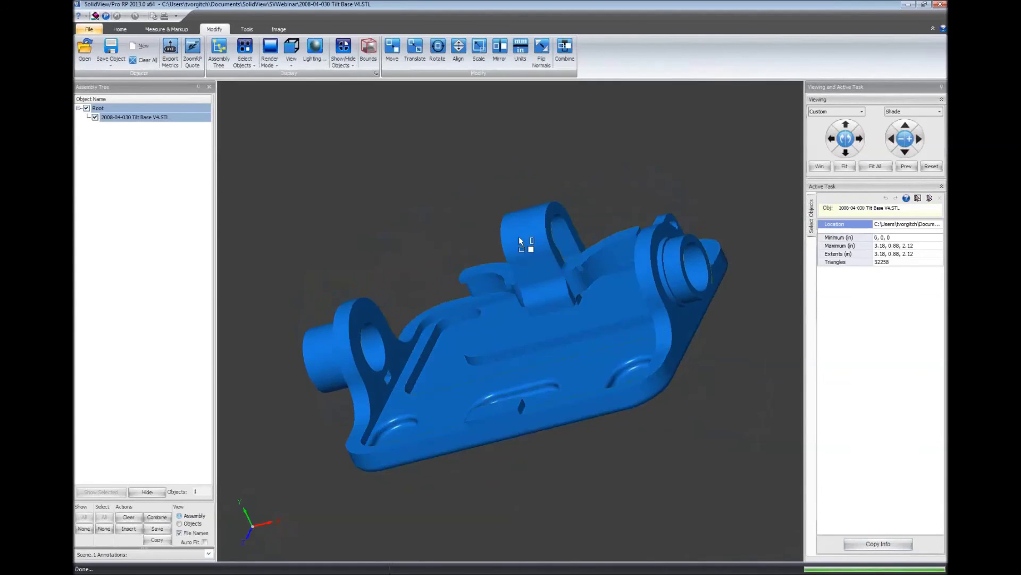
{"action": "left_click_drag", "start_coordinate": [694, 248], "coordinate": [672, 334]}
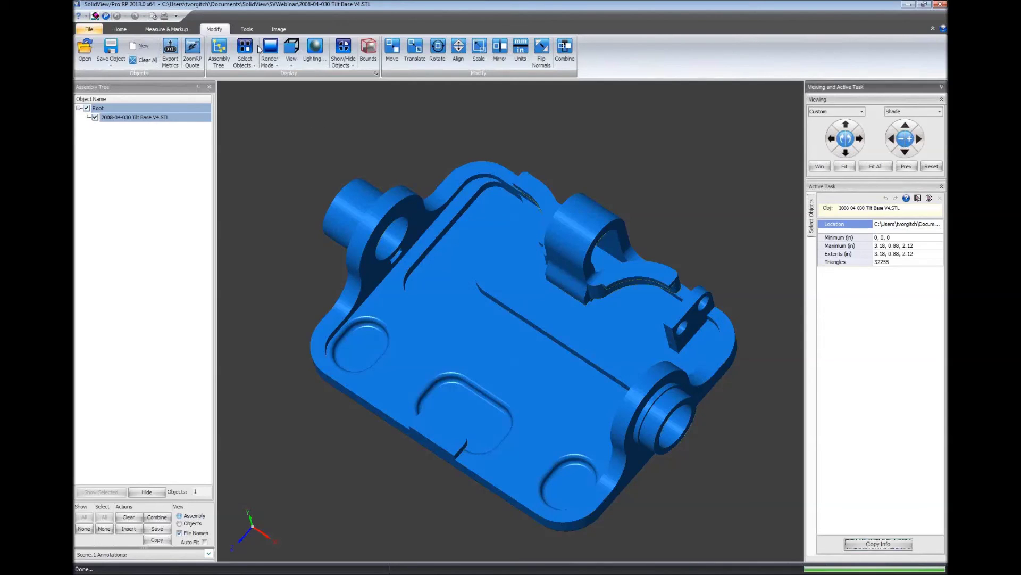
- Run a wall analysis on the tilt base with a minimum wall thickness of 0.04
{"action": "left_click", "coordinate": [247, 29]}
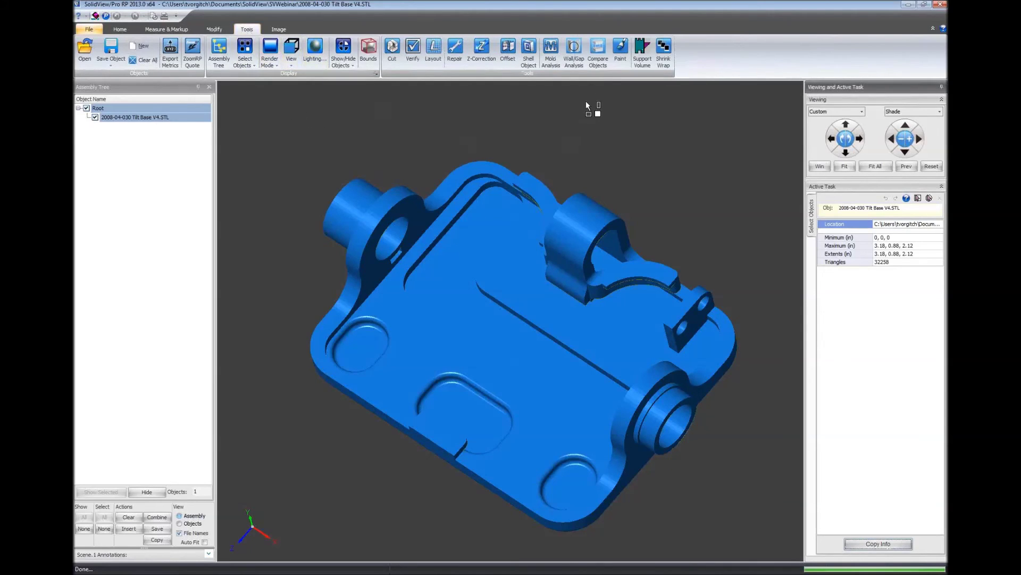
{"action": "left_click", "coordinate": [573, 59]}
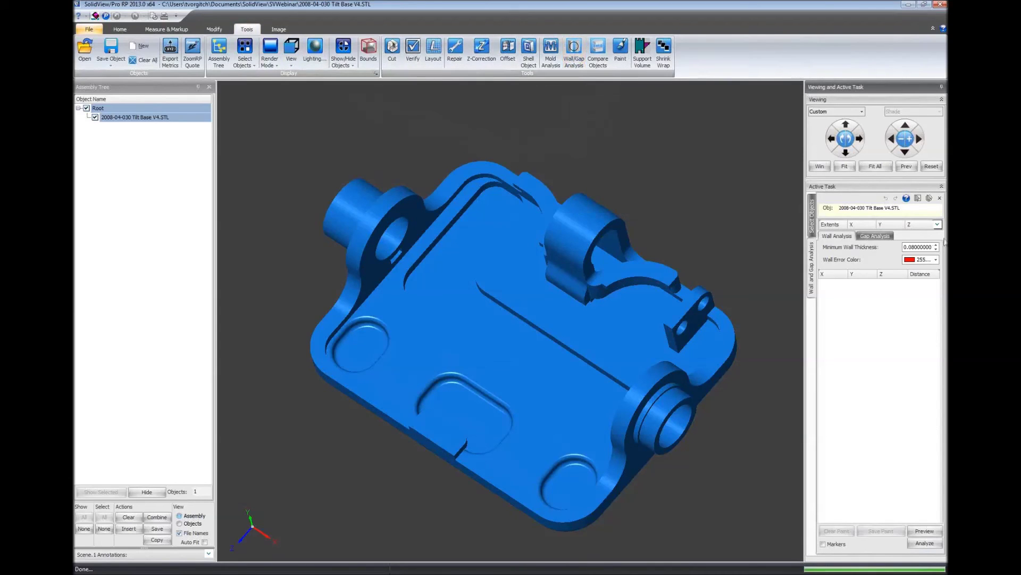
{"action": "triple_click", "coordinate": [913, 247]}
{"action": "type", "text": "0.08"}
{"action": "left_click", "coordinate": [936, 250]}
{"action": "left_click", "coordinate": [921, 543]}
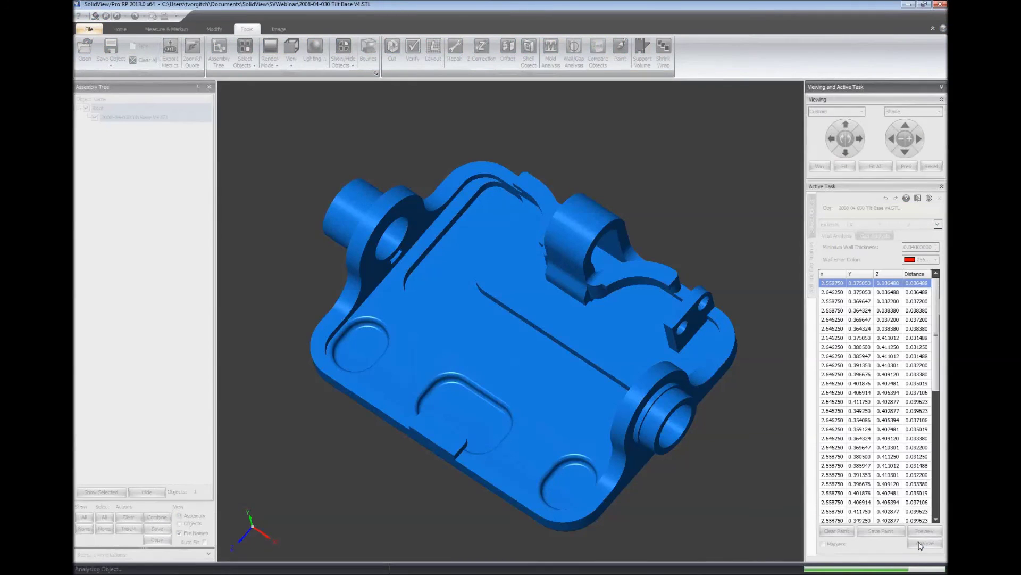
- Examine the thin-wall areas highlighted by the wall analysis on the tilt base from several angles
{"action": "middle_click_drag", "start_coordinate": [713, 440], "coordinate": [560, 378]}
{"action": "middle_click_drag", "start_coordinate": [668, 303], "coordinate": [545, 366]}
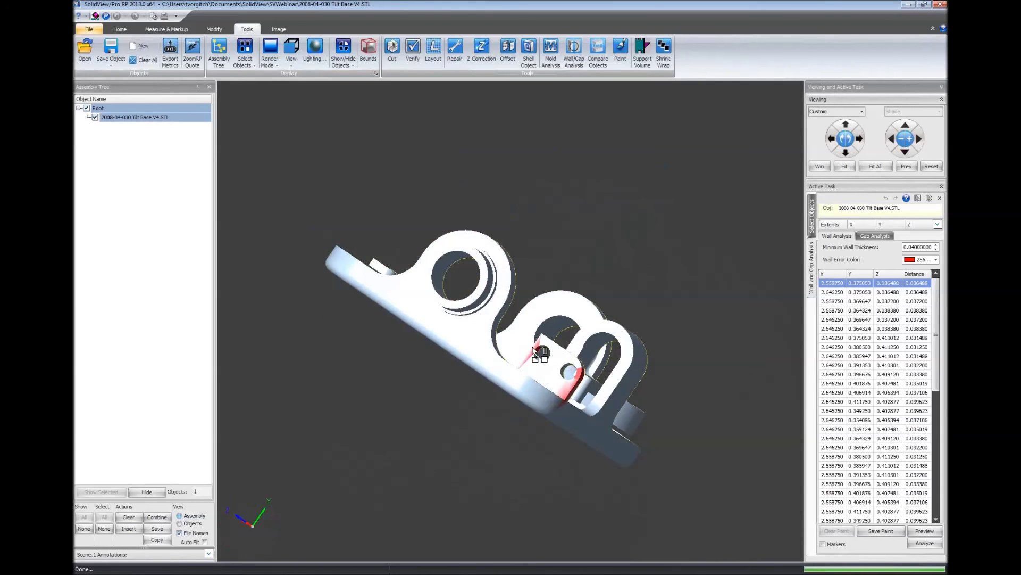
{"action": "middle_click_drag", "start_coordinate": [656, 413], "coordinate": [369, 376]}
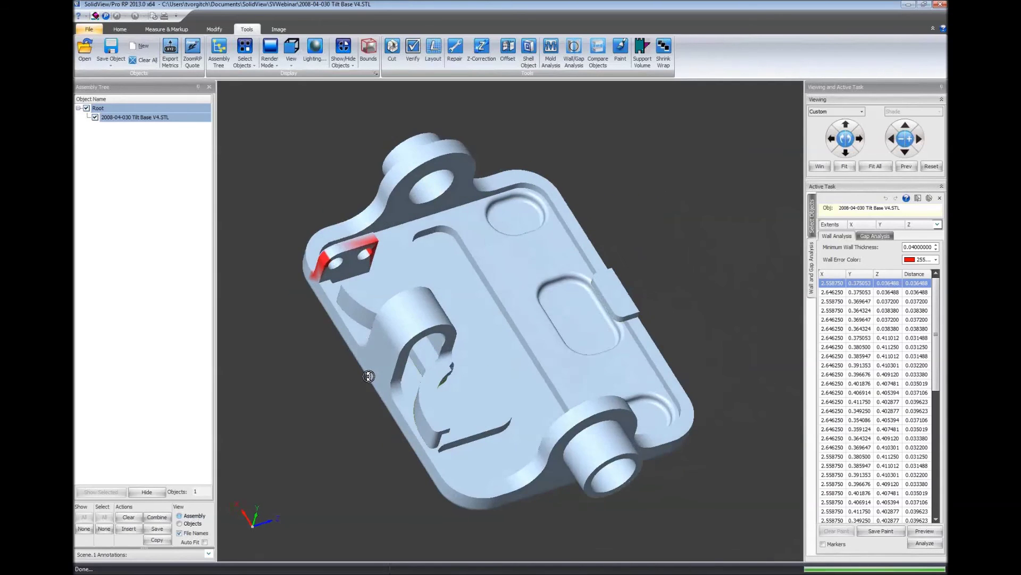
- Rerun the wall analysis on the tilt base with a minimum wall thickness of 0.08 and inspect the highlighted areas
{"action": "left_click", "coordinate": [915, 247]}
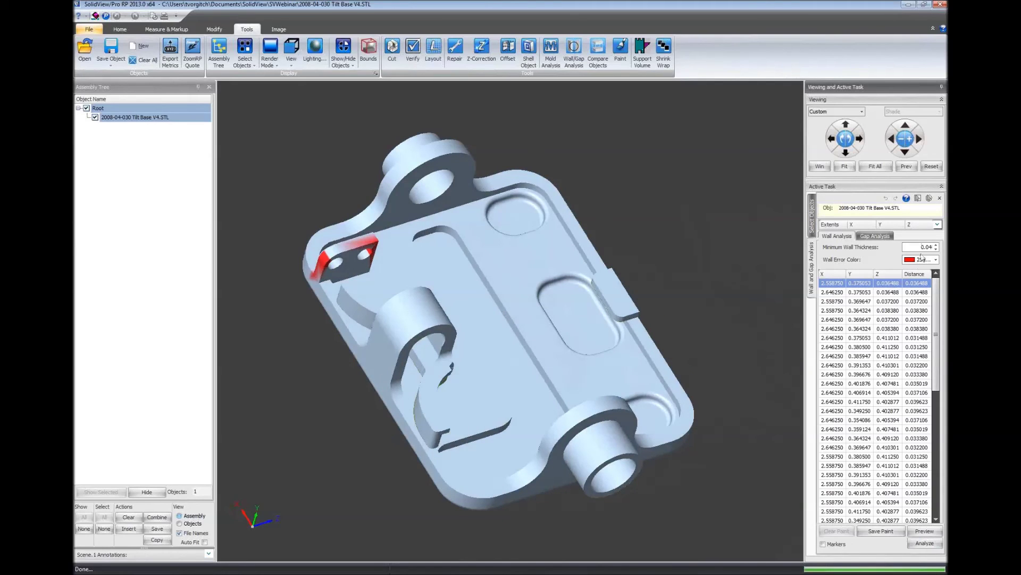
{"action": "left_click_drag", "start_coordinate": [931, 247], "coordinate": [928, 247]}
{"action": "type", "text": "8"}
{"action": "left_click", "coordinate": [917, 544]}
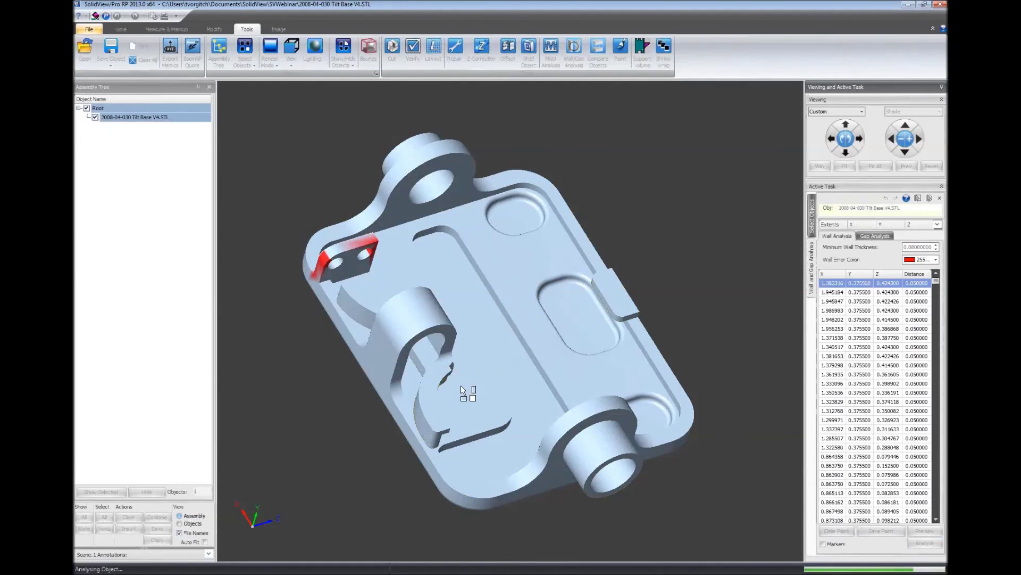
{"action": "left_click_drag", "start_coordinate": [548, 348], "coordinate": [576, 253]}
{"action": "left_click_drag", "start_coordinate": [597, 342], "coordinate": [690, 346]}
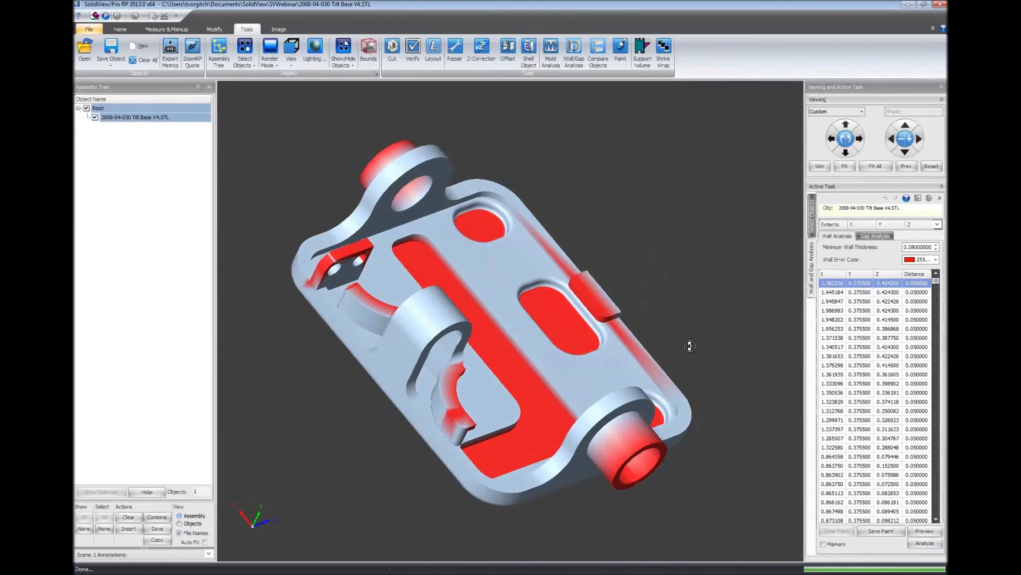
- Measure the tilt base's thickness on the flat plate beside the corner pocket and on that pocket's floor
{"action": "left_click", "coordinate": [177, 31]}
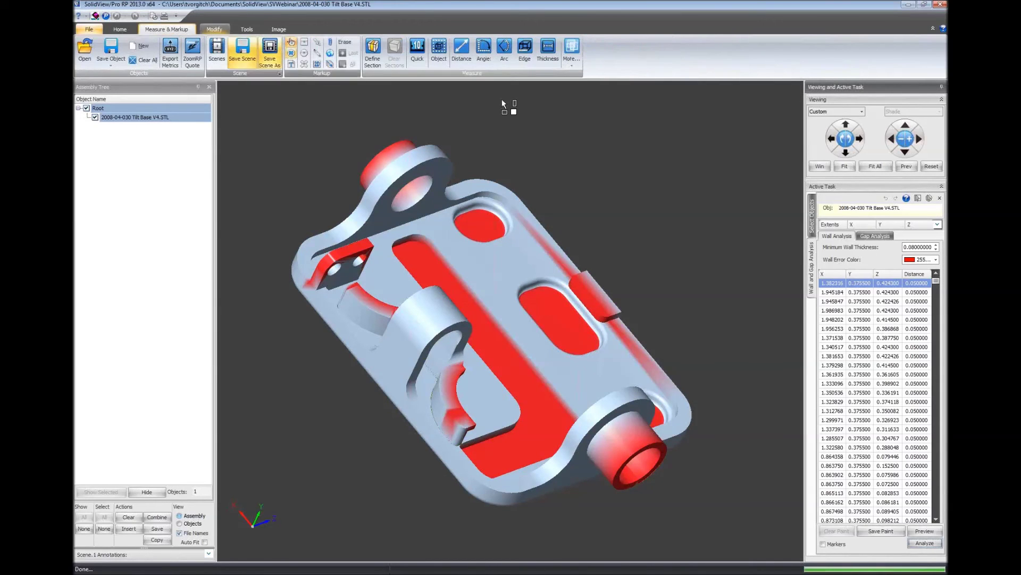
{"action": "left_click", "coordinate": [548, 58]}
{"action": "left_click", "coordinate": [509, 261]}
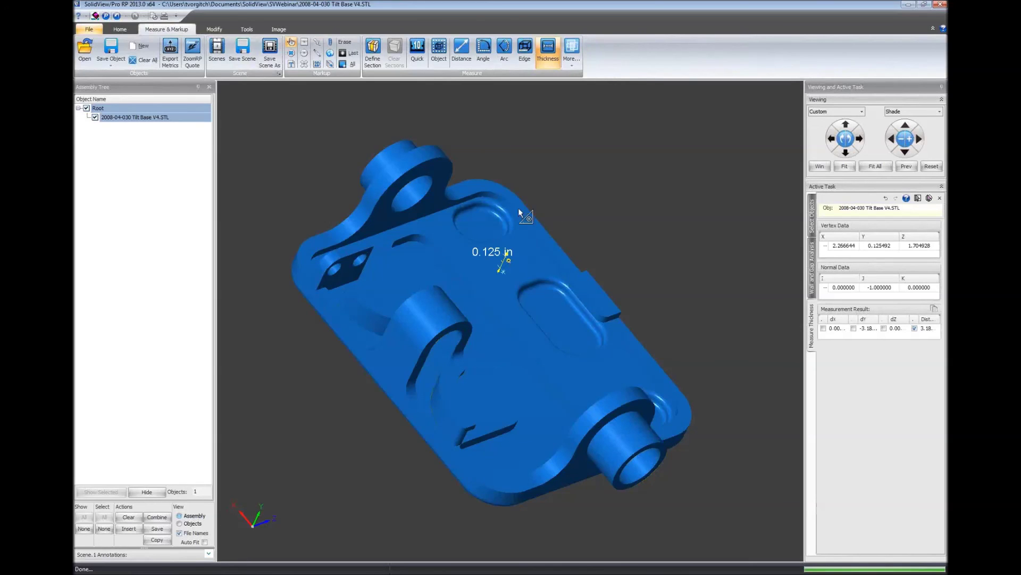
{"action": "left_click", "coordinate": [491, 224]}
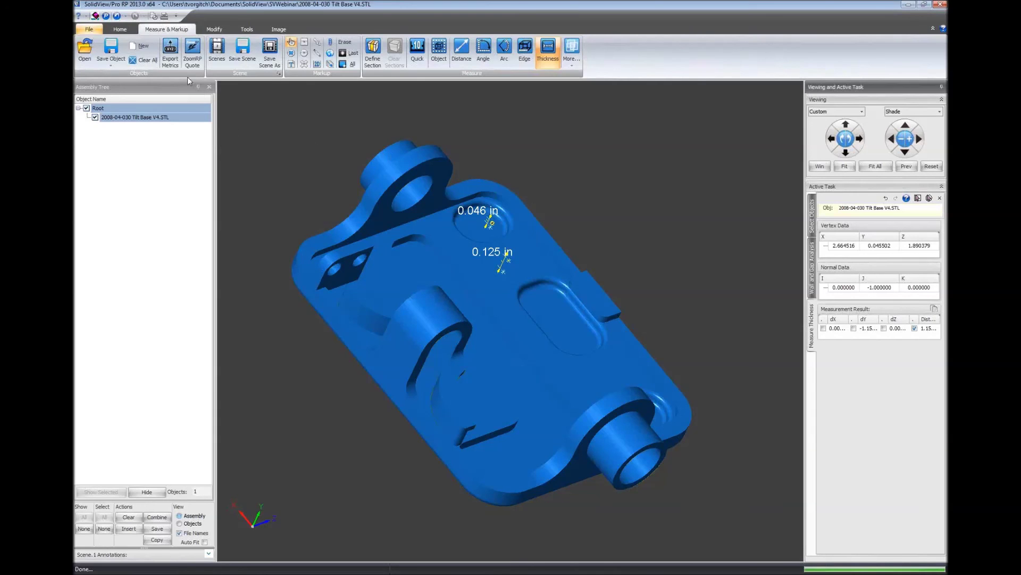
- Replace the tilt base with dino.stl and inspect the dinosaur model from several angles
{"action": "left_click", "coordinate": [143, 59]}
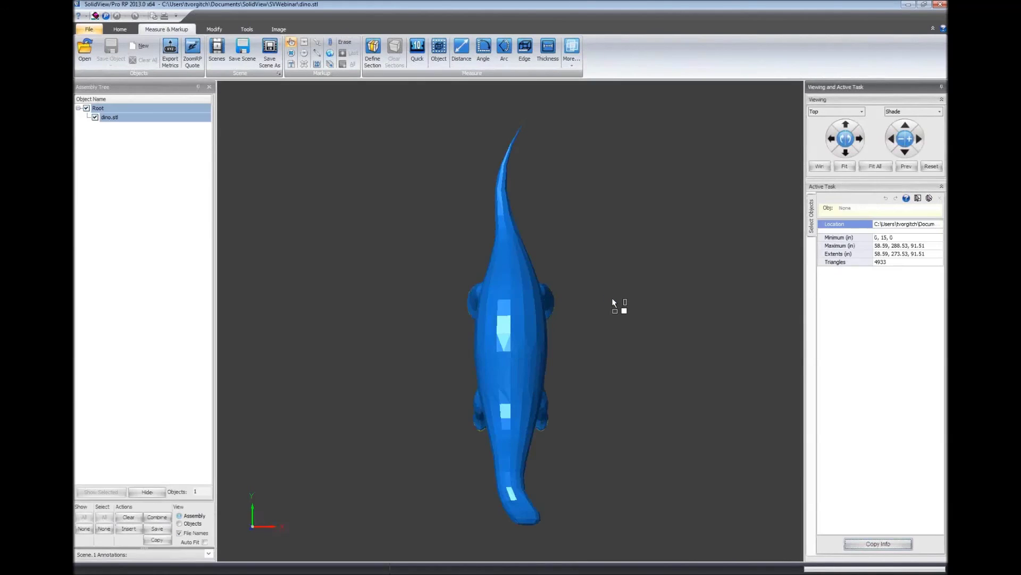
{"action": "middle_click_drag", "start_coordinate": [439, 422], "coordinate": [571, 318]}
{"action": "scroll", "coordinate": [563, 341], "scroll_direction": "up", "scroll_amount": 4}
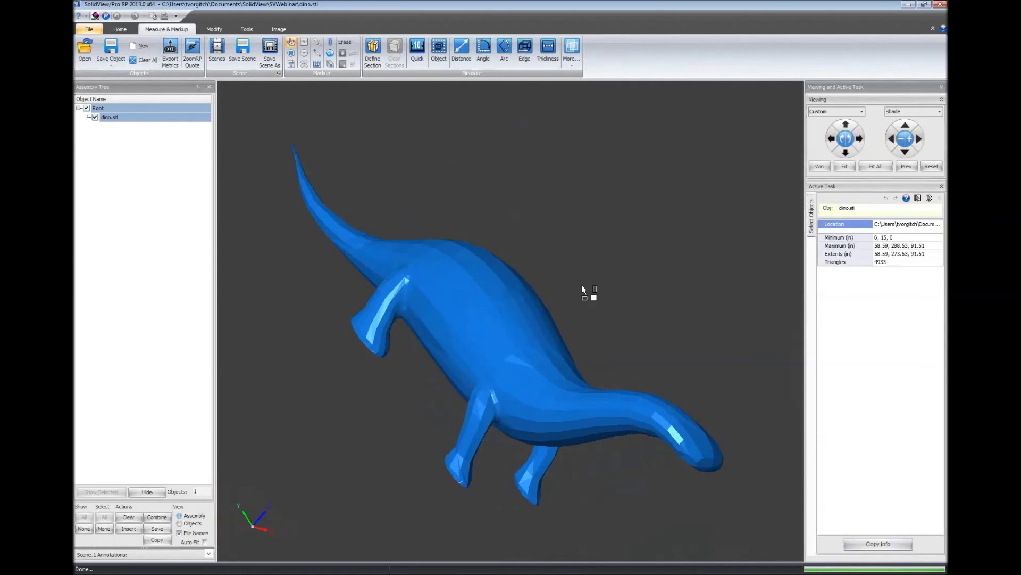
{"action": "middle_click_drag", "start_coordinate": [588, 292], "coordinate": [385, 276]}
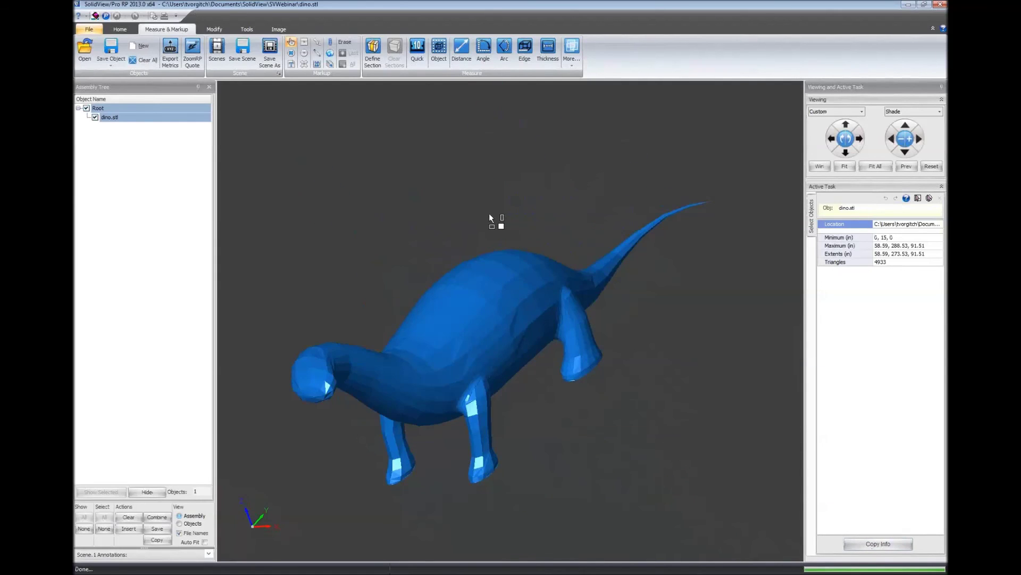
- Check dino.stl with the Repair tool and examine the flawed edges where the legs meet the body
{"action": "left_click", "coordinate": [248, 28]}
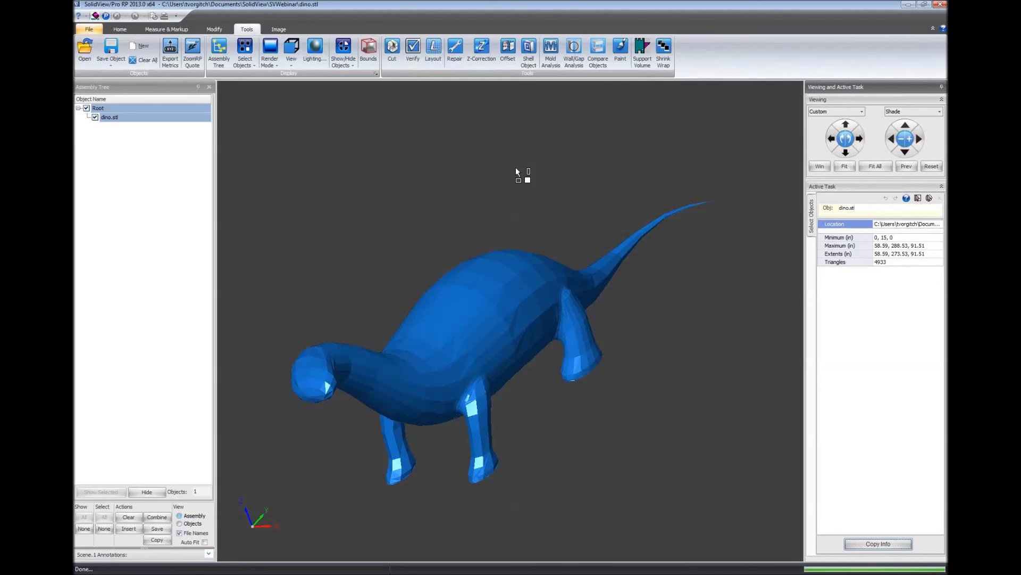
{"action": "left_click", "coordinate": [455, 52]}
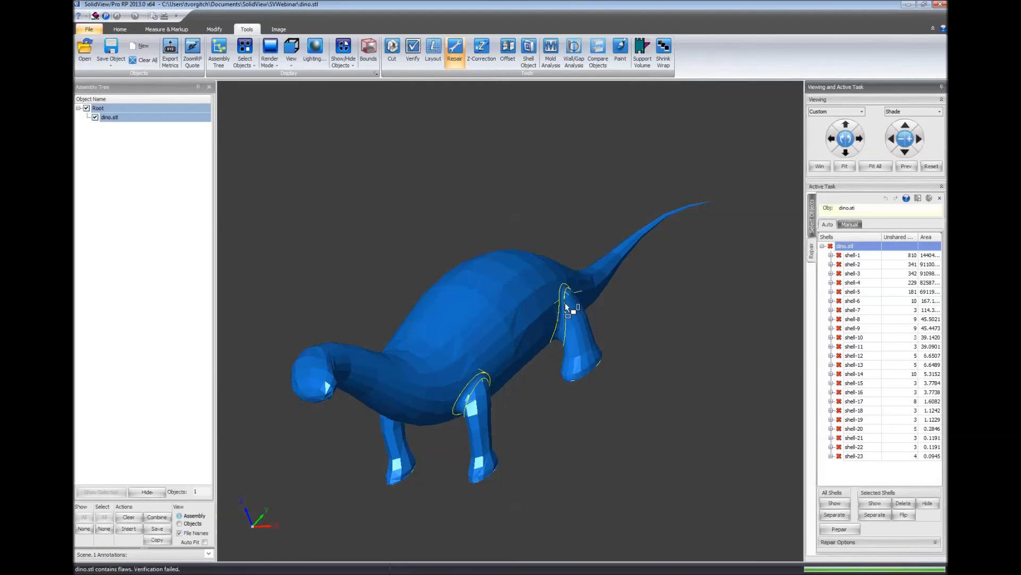
{"action": "scroll", "coordinate": [564, 302], "scroll_direction": "up", "scroll_amount": 4}
{"action": "scroll", "coordinate": [564, 302], "scroll_direction": "up", "scroll_amount": 3}
{"action": "scroll", "coordinate": [564, 301], "scroll_direction": "down", "scroll_amount": 4}
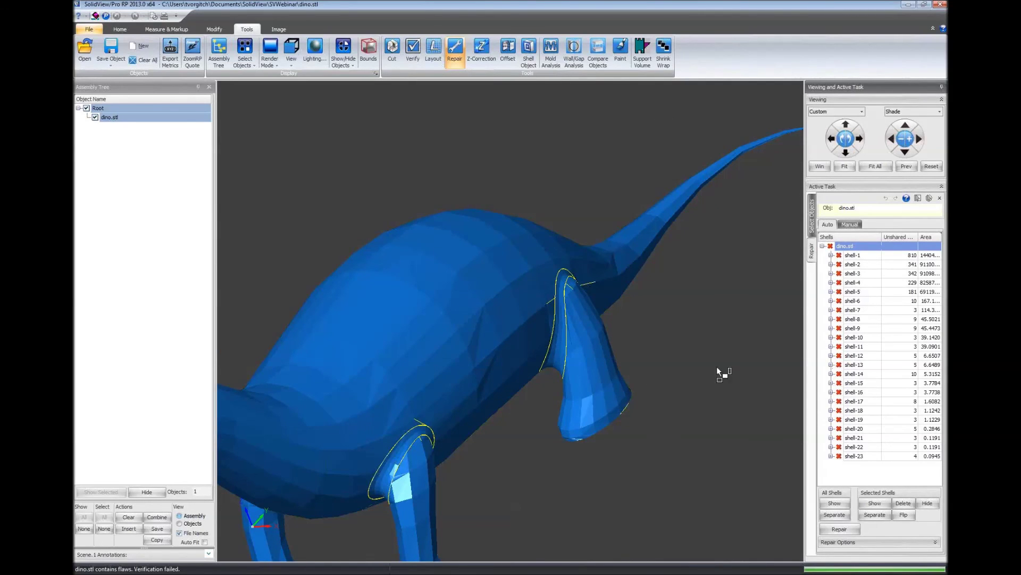
- Temporarily hide the dinosaur's body shell, shell-1, to examine the separate leg shells, and show all shells again
{"action": "left_click", "coordinate": [481, 292]}
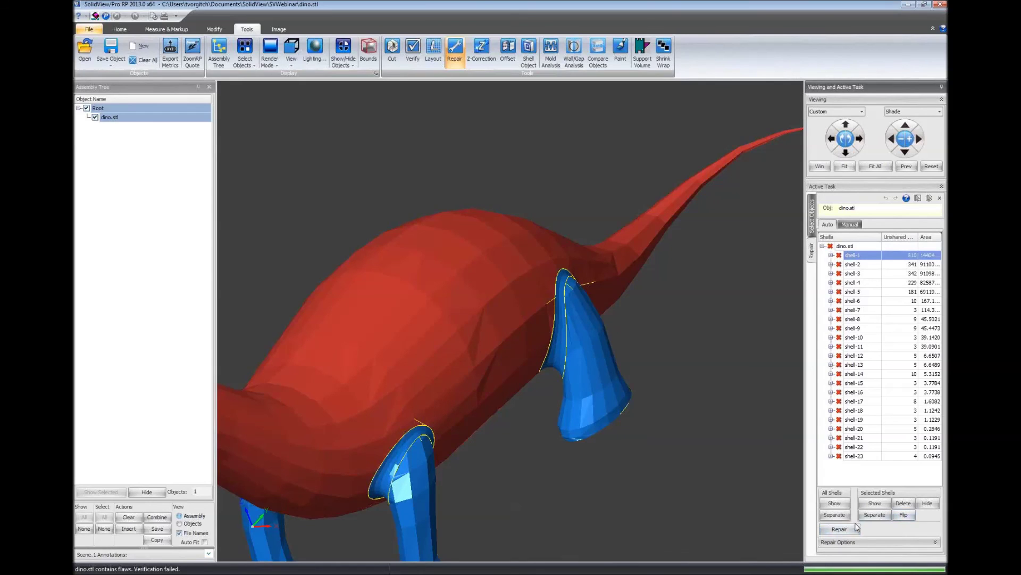
{"action": "left_click", "coordinate": [927, 503]}
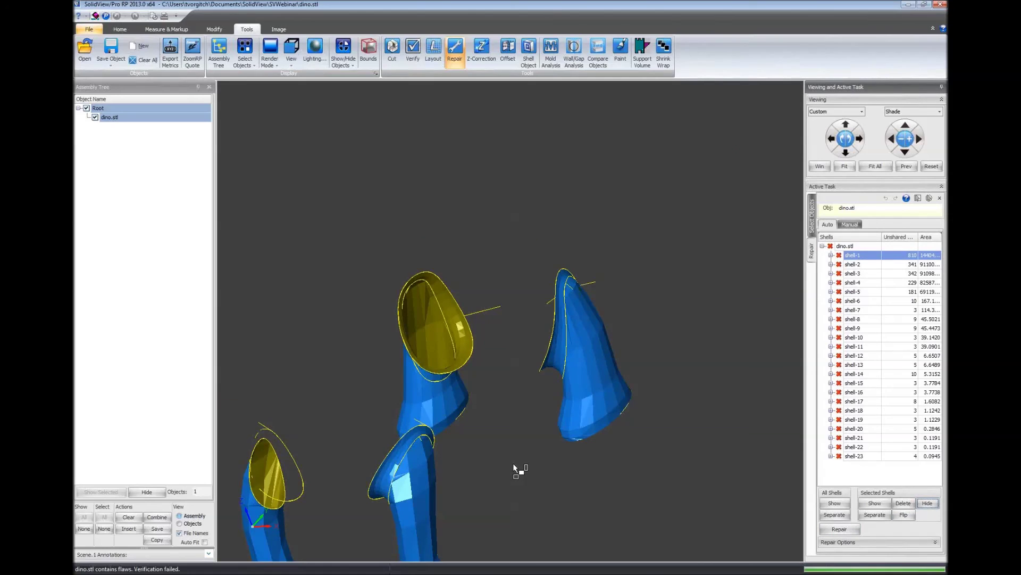
{"action": "left_click", "coordinate": [849, 224]}
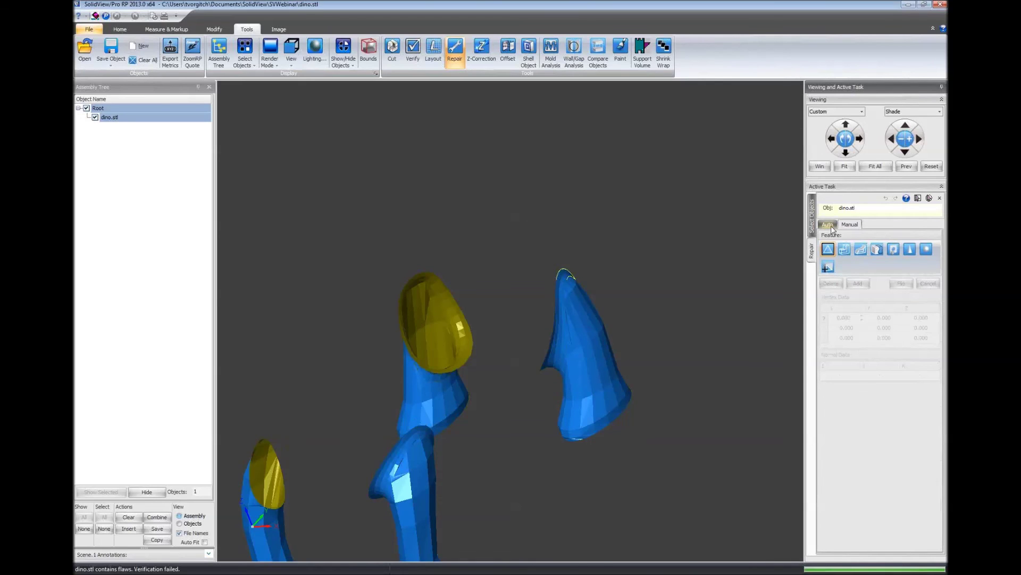
{"action": "left_click", "coordinate": [831, 225]}
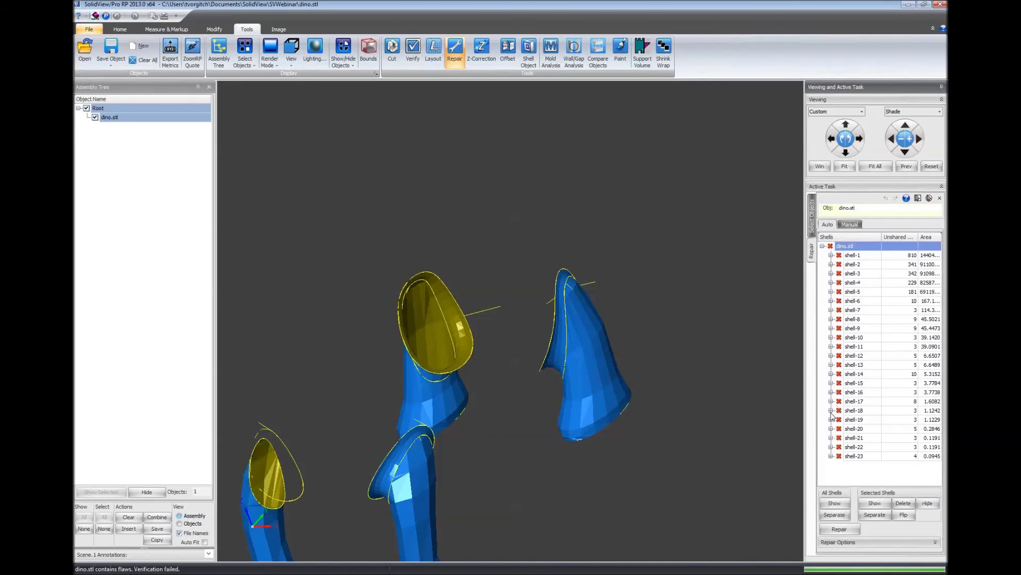
{"action": "left_click", "coordinate": [841, 504]}
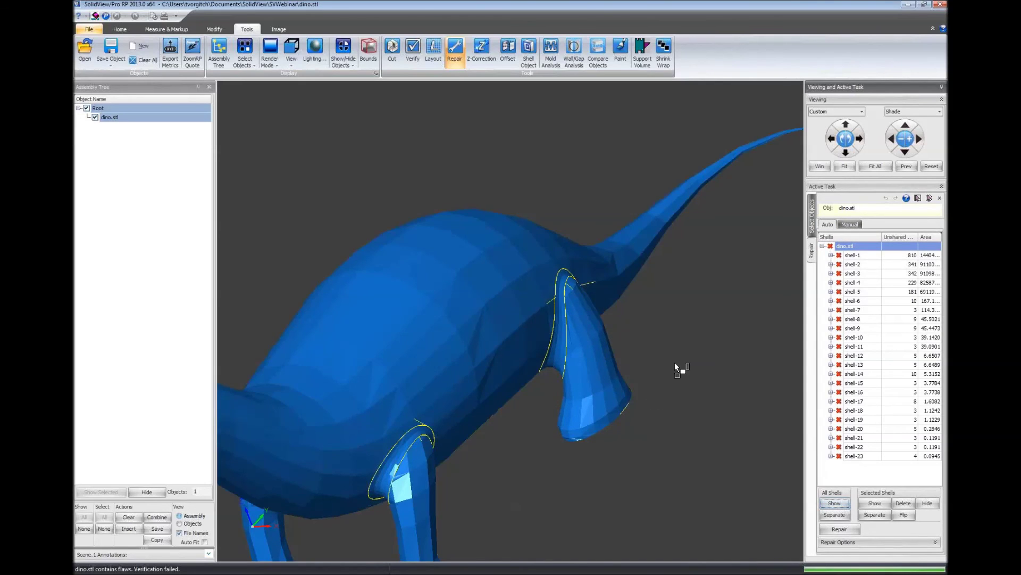
- Repair all shells of dino.stl and inspect the joined body, neck and legs from several angles
{"action": "middle_click_drag", "start_coordinate": [675, 364], "coordinate": [636, 356]}
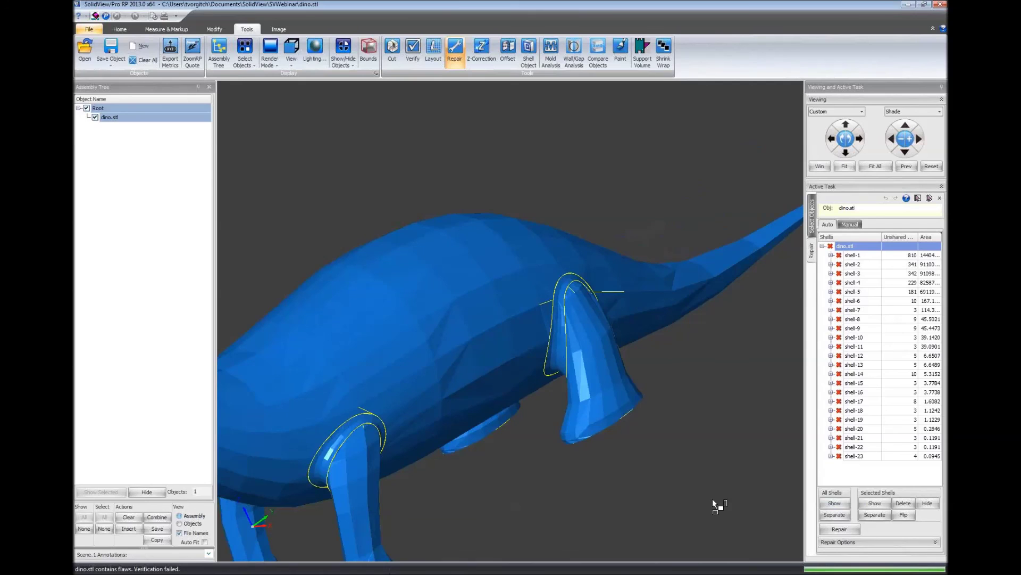
{"action": "left_click", "coordinate": [838, 529]}
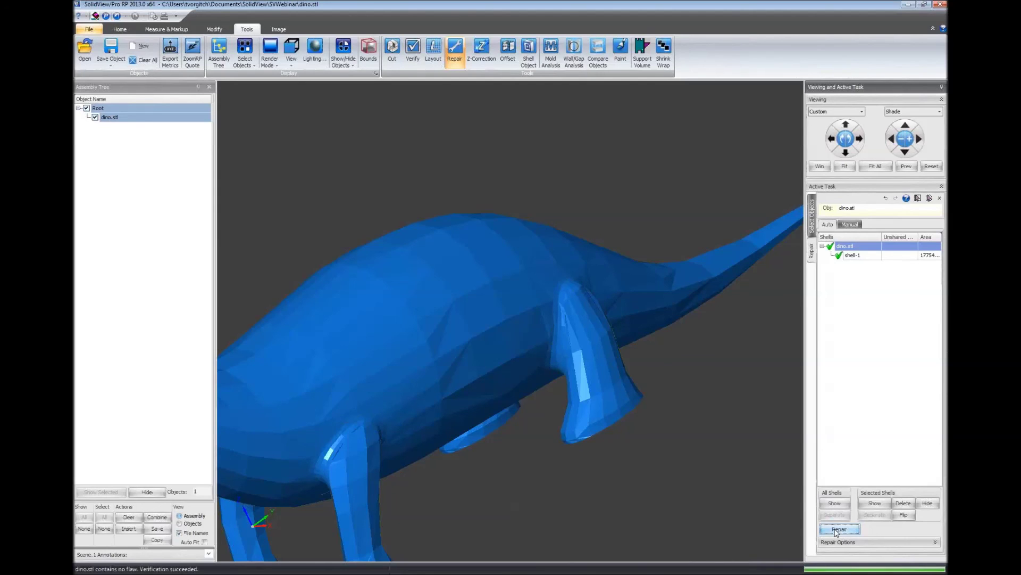
{"action": "middle_click_drag", "start_coordinate": [420, 326], "coordinate": [605, 302]}
{"action": "scroll", "coordinate": [604, 302], "scroll_direction": "up", "scroll_amount": 2}
{"action": "scroll", "coordinate": [605, 302], "scroll_direction": "down", "scroll_amount": 2}
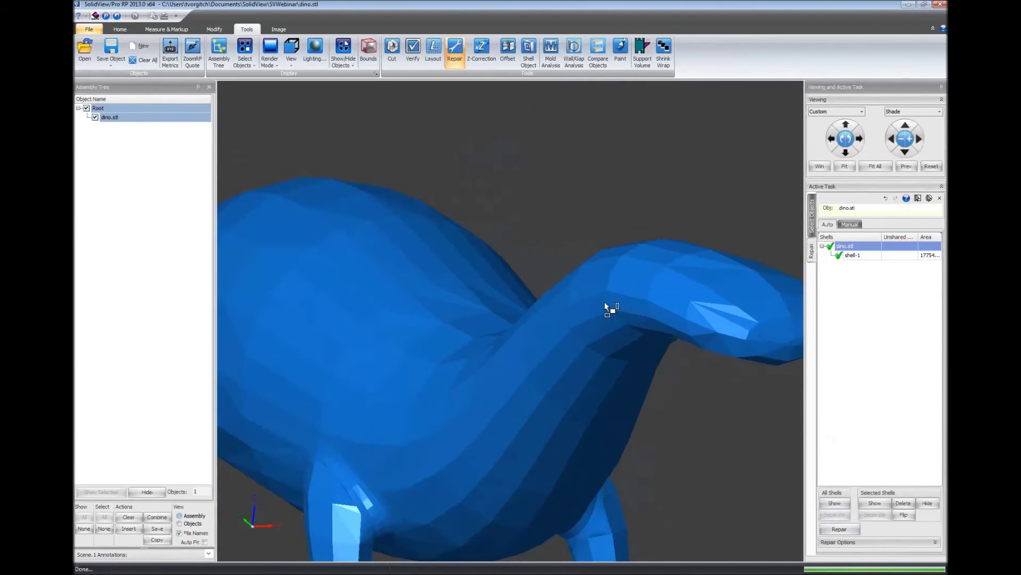
{"action": "middle_click_drag", "start_coordinate": [542, 399], "coordinate": [605, 349]}
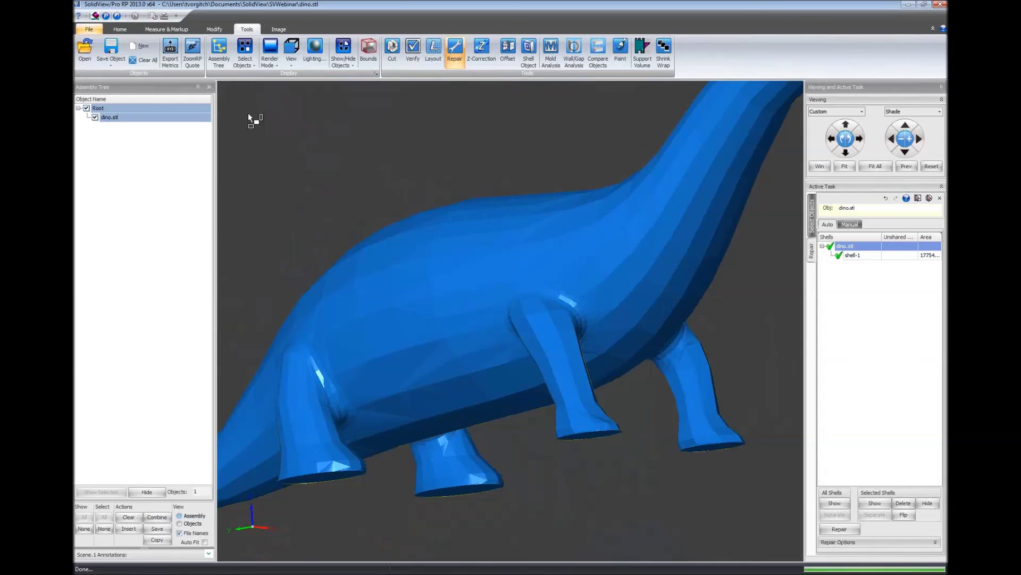
- Replace the dinosaur with 9 Outsole_shrink_v.stl and view the shoe sole from the side
{"action": "left_click", "coordinate": [139, 45]}
{"action": "left_click", "coordinate": [375, 257]}
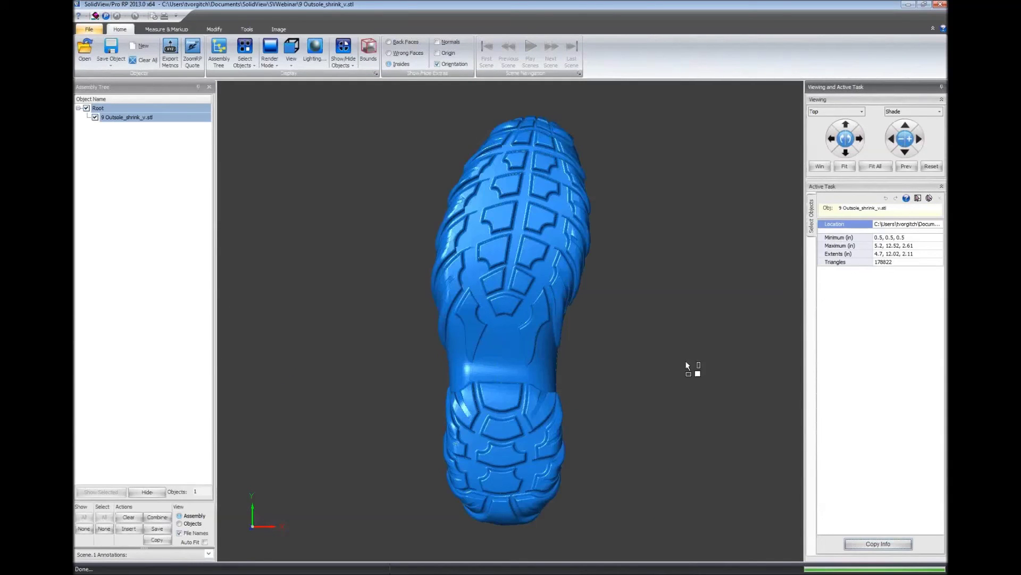
{"action": "left_click_drag", "start_coordinate": [643, 390], "coordinate": [424, 278]}
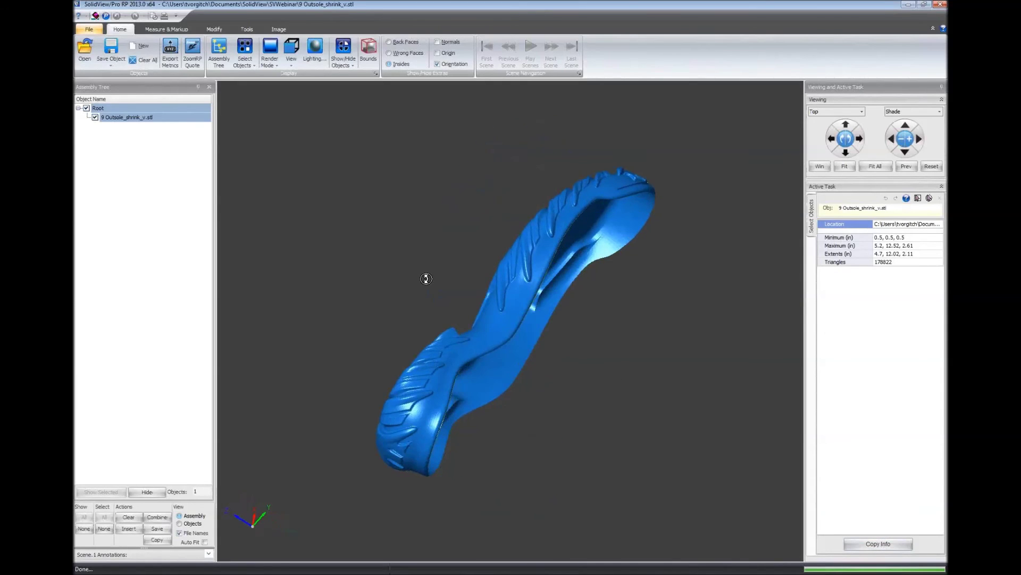
- Check the outsole's shells and flawed edges with the Repair tool, and run the repair on the model
{"action": "left_click", "coordinate": [246, 29]}
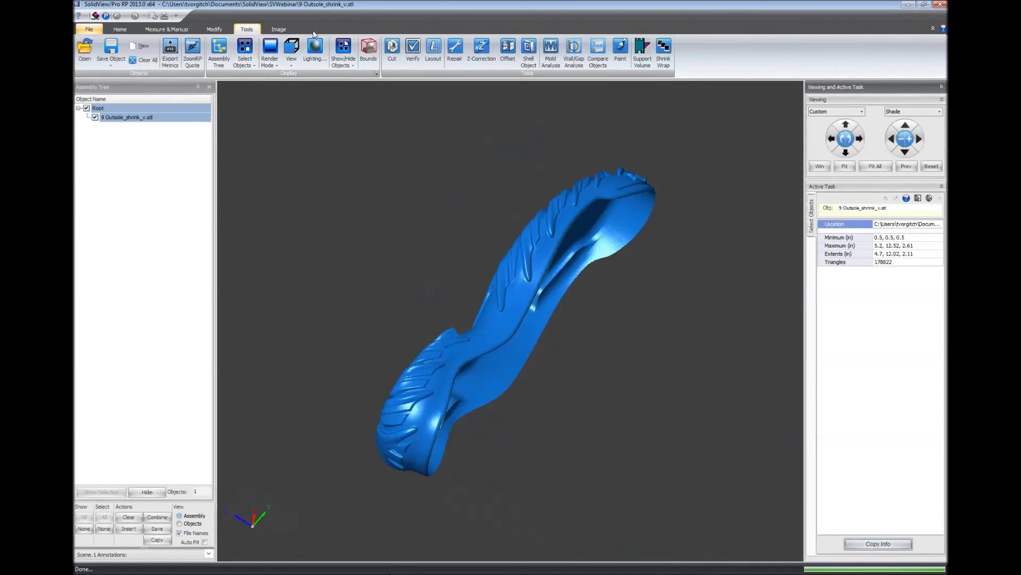
{"action": "left_click", "coordinate": [454, 51]}
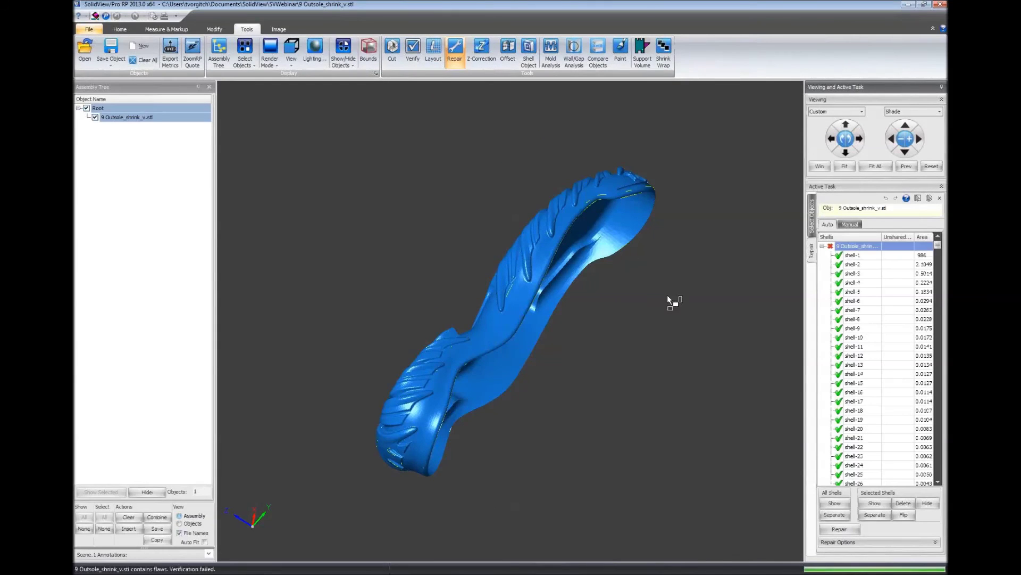
{"action": "mouse_move", "coordinate": [938, 245]}
{"action": "left_mouse_down"}
{"action": "mouse_move", "coordinate": [945, 444]}
{"action": "mouse_move", "coordinate": [939, 245]}
{"action": "left_mouse_up"}
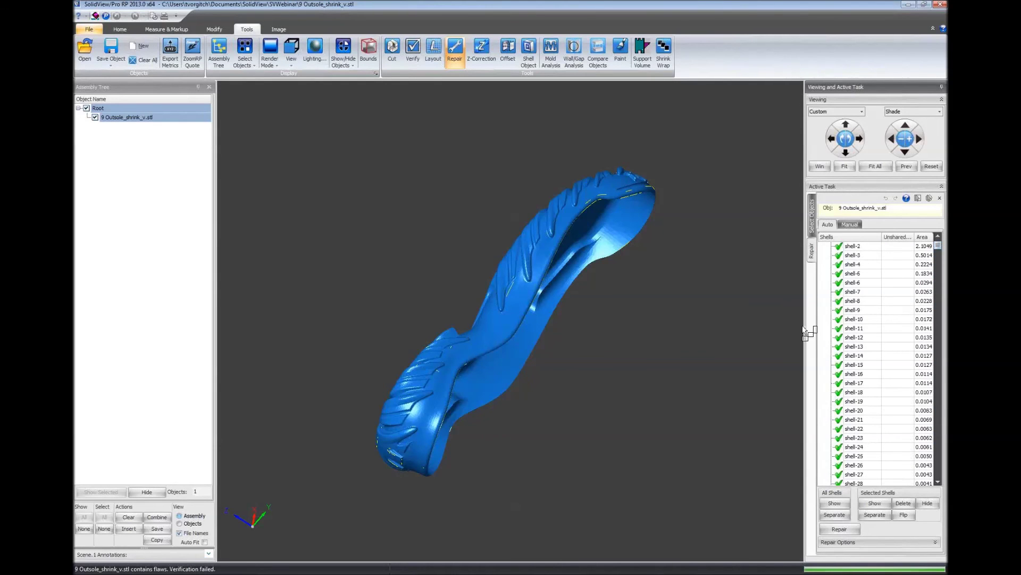
{"action": "left_click_drag", "start_coordinate": [621, 406], "coordinate": [723, 421]}
{"action": "left_click_drag", "start_coordinate": [592, 417], "coordinate": [616, 372]}
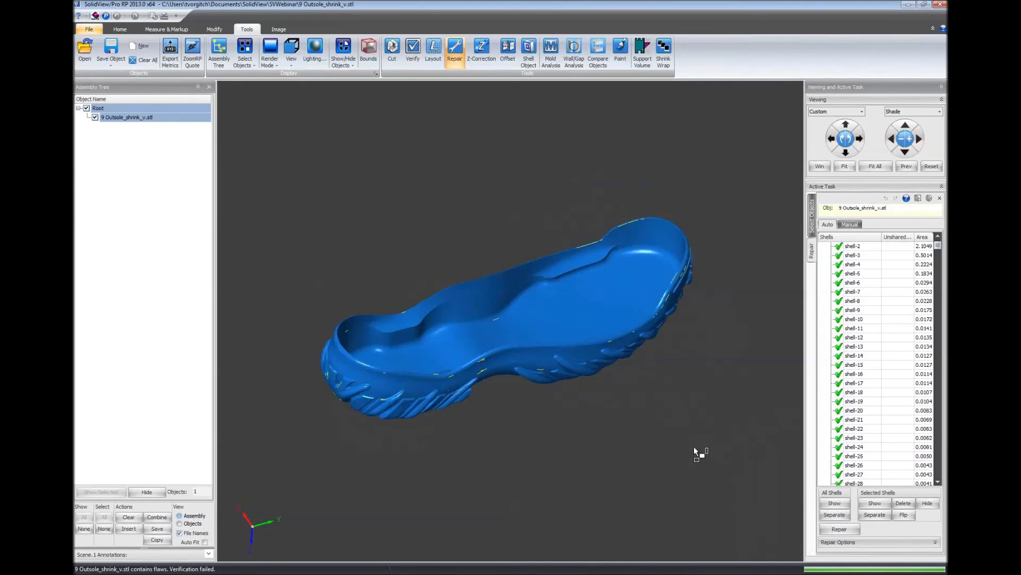
{"action": "left_click", "coordinate": [841, 528]}
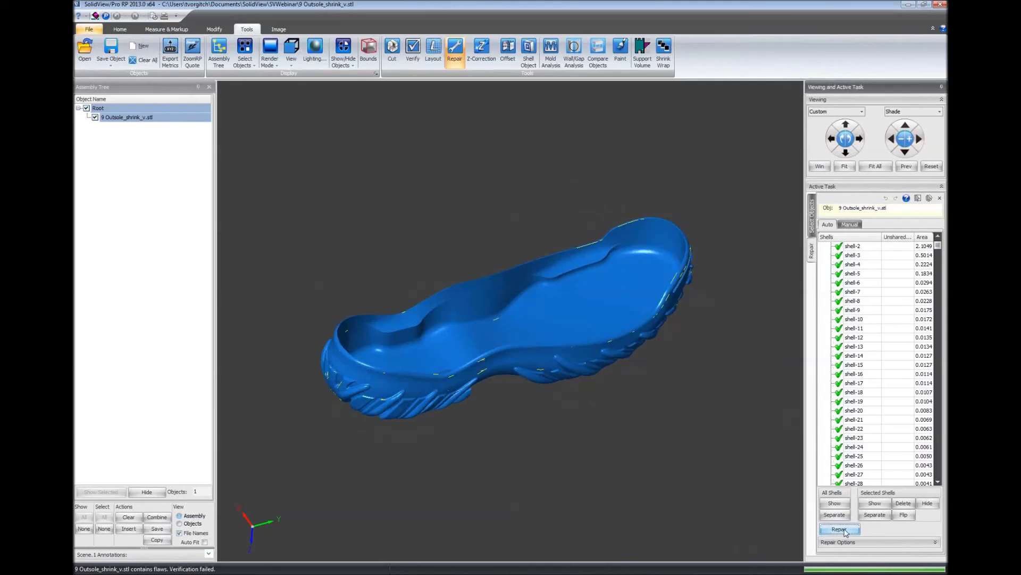